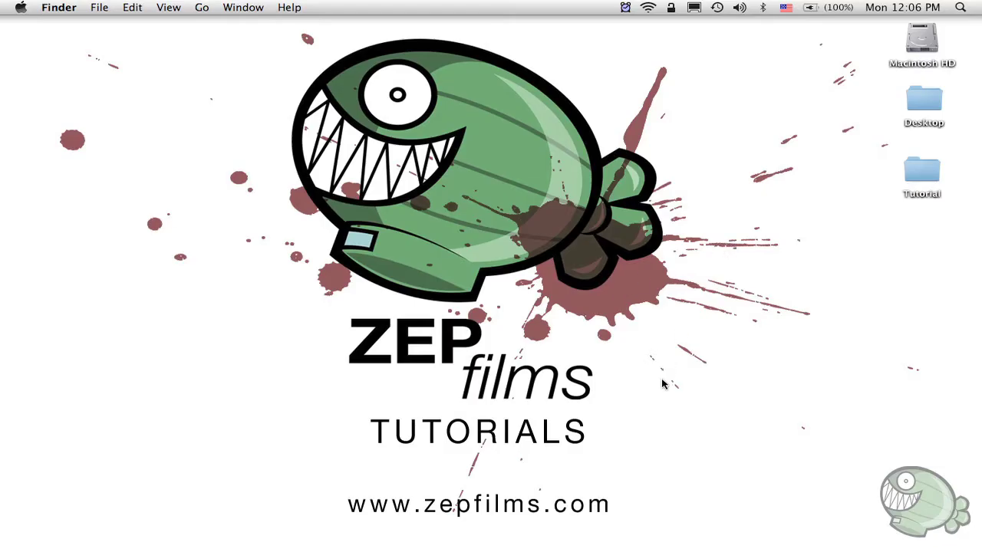
Step: Launch Final Cut Pro and step through the Tutorial3 project's clips
{"action": "mouse_move", "coordinate": [441, 537]}
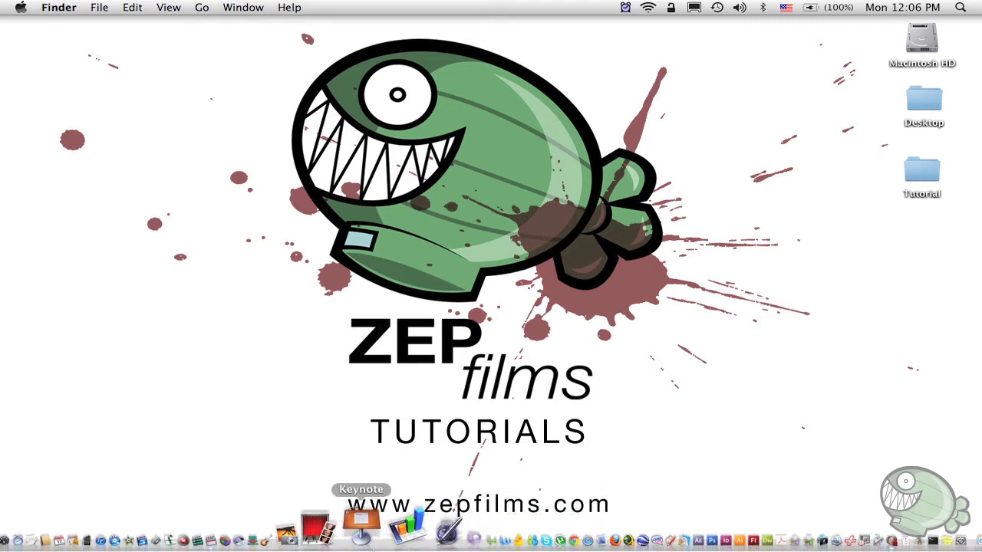
{"action": "left_click", "coordinate": [282, 548]}
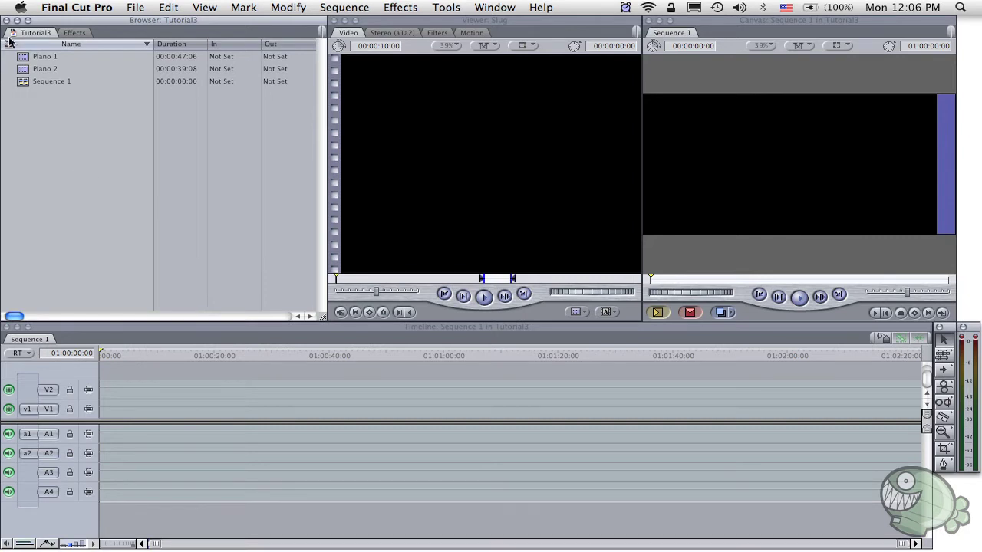
{"action": "key", "text": "Down"}
{"action": "key", "text": "Down"}
{"action": "left_click", "coordinate": [118, 174]}
Step: Bring up the File import options and dismiss them without importing anything
{"action": "left_click", "coordinate": [137, 9]}
{"action": "mouse_move", "coordinate": [162, 213]}
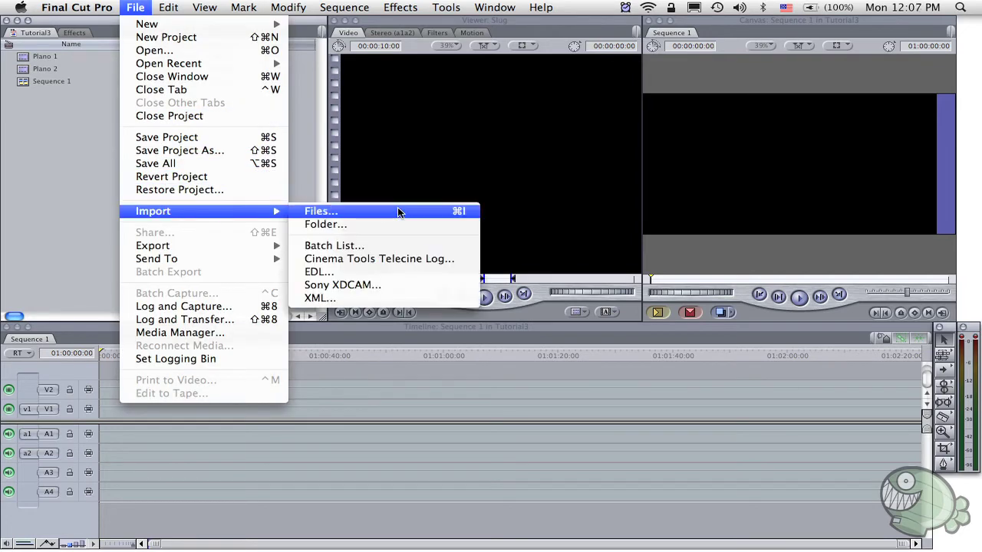
{"action": "left_click", "coordinate": [73, 46]}
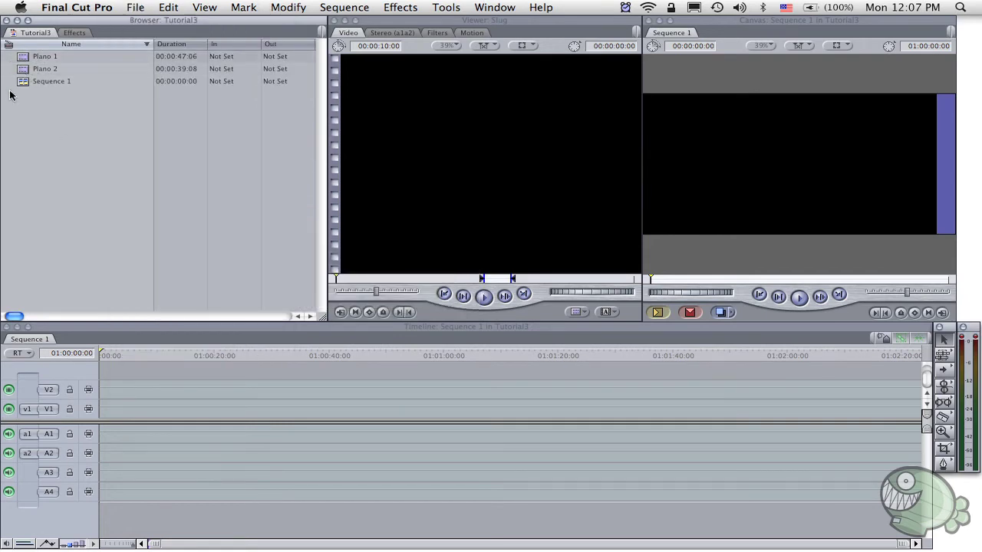
{"action": "left_click_drag", "start_coordinate": [10, 95], "coordinate": [12, 62]}
{"action": "left_click", "coordinate": [31, 121]}
{"action": "left_click", "coordinate": [139, 6]}
{"action": "mouse_move", "coordinate": [141, 24]}
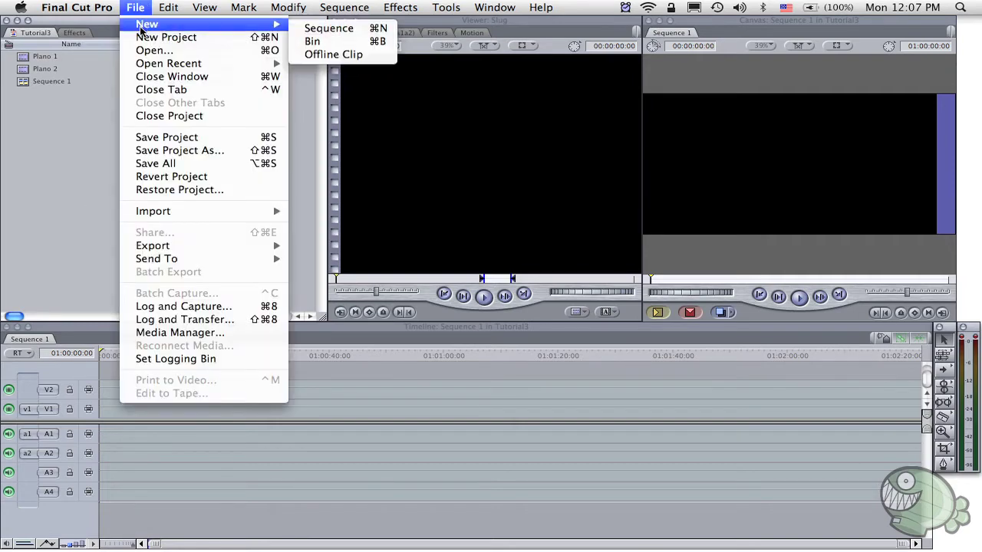
{"action": "left_click", "coordinate": [352, 31]}
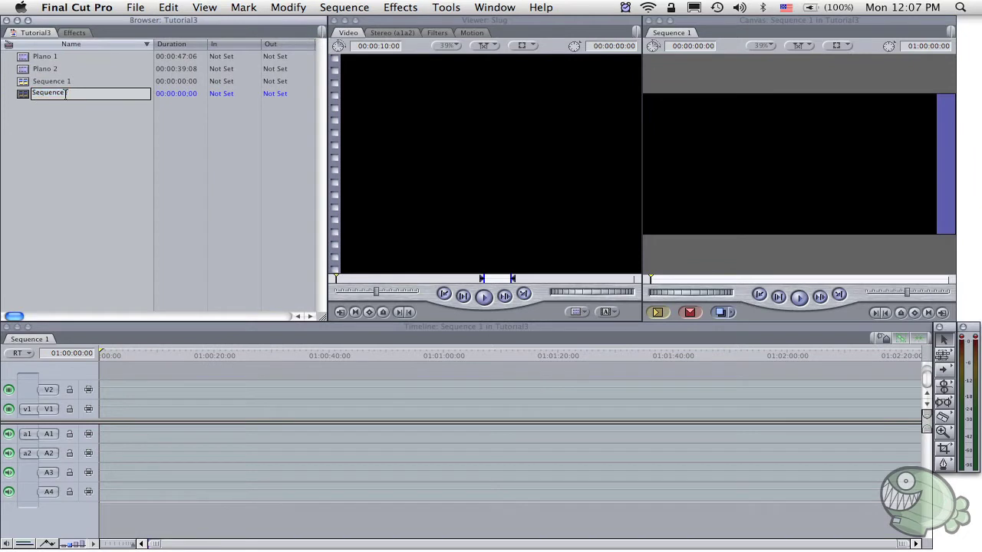
{"action": "key", "text": "Return"}
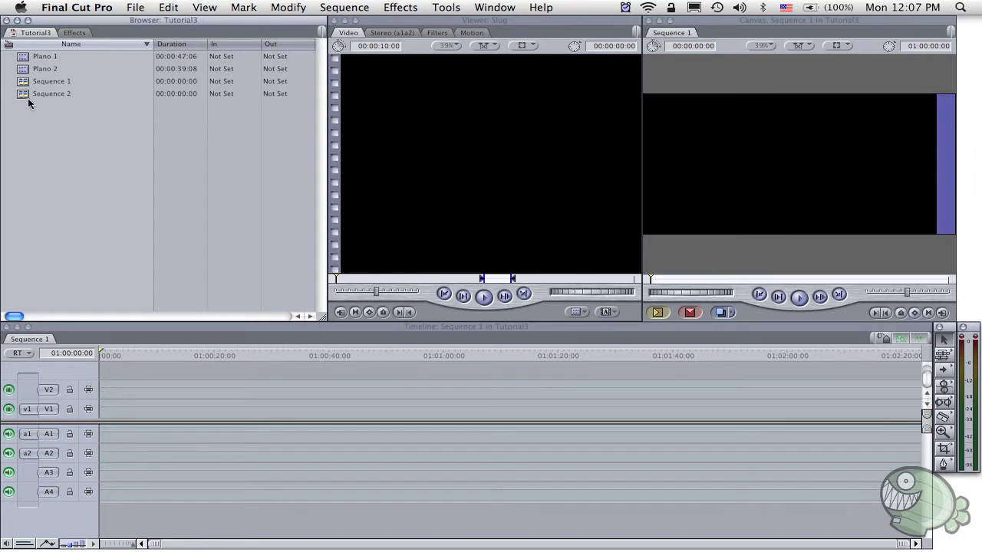
{"action": "key", "text": "Return"}
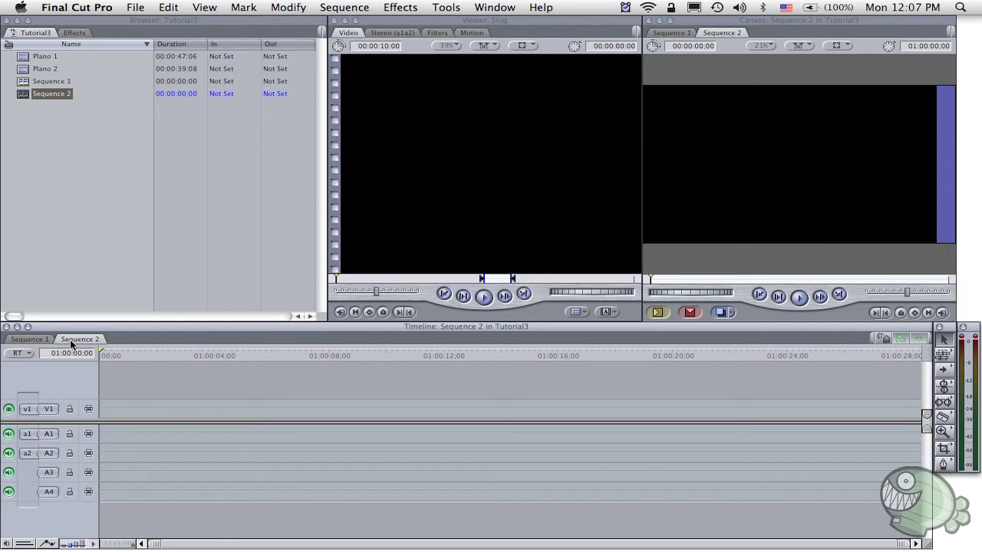
{"action": "left_click", "coordinate": [38, 340]}
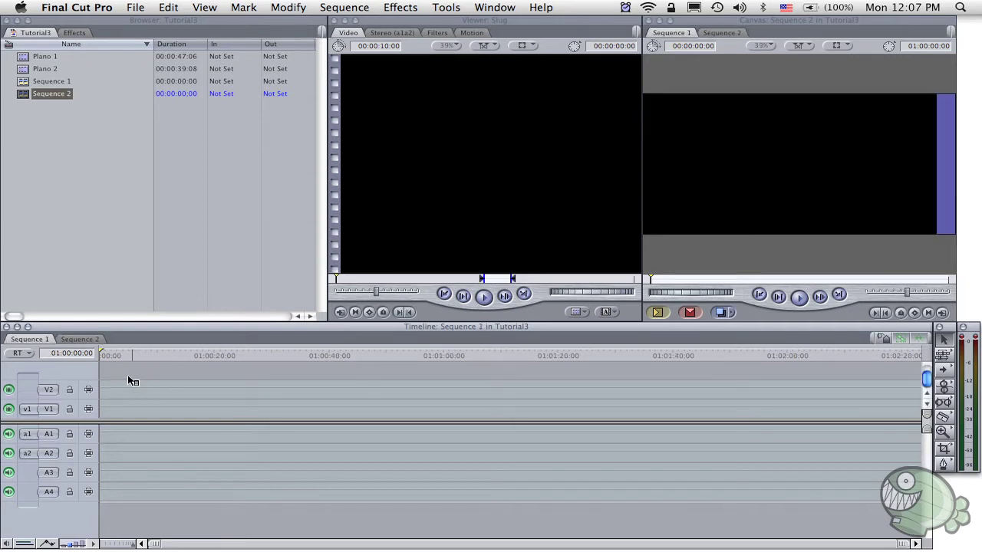
{"action": "right_click", "coordinate": [93, 342]}
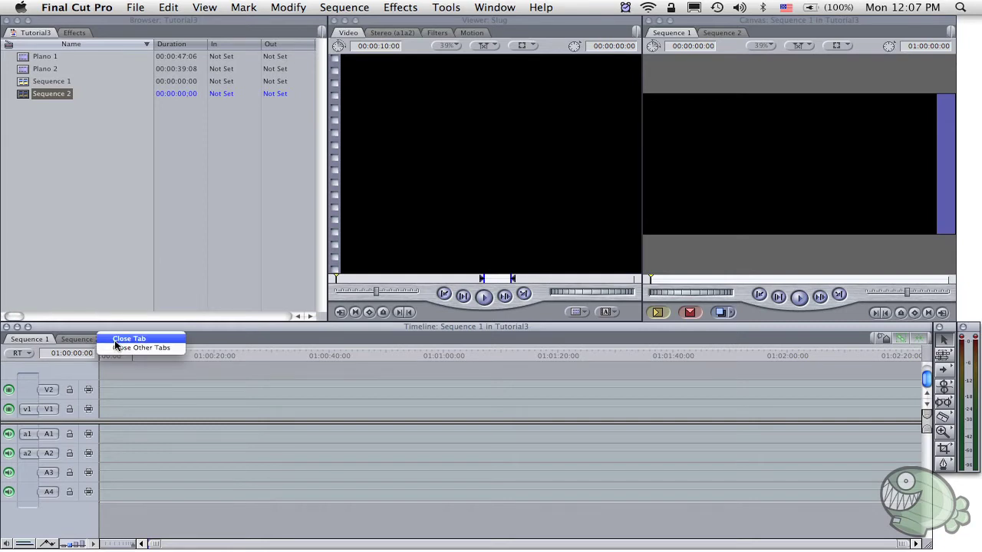
{"action": "left_click", "coordinate": [115, 346]}
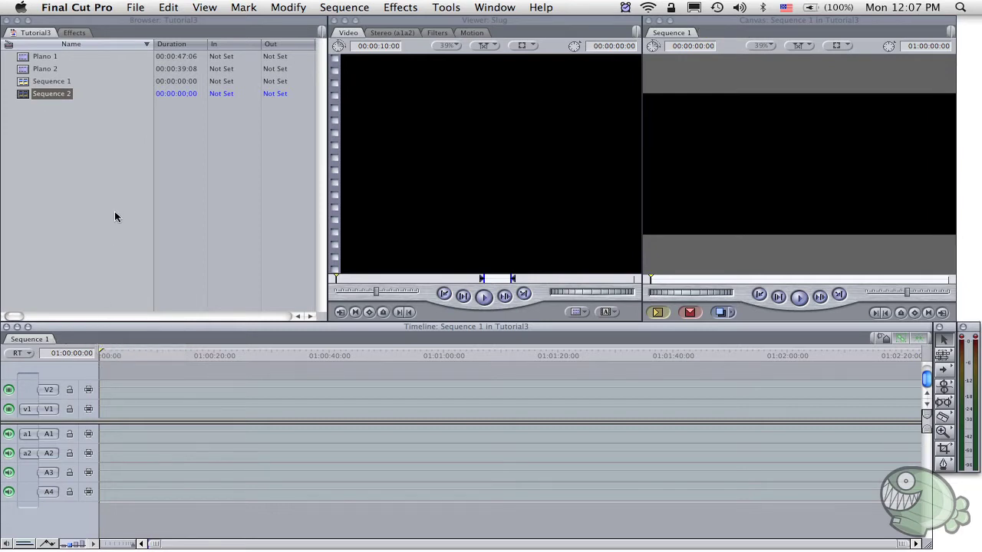
{"action": "left_click", "coordinate": [76, 136]}
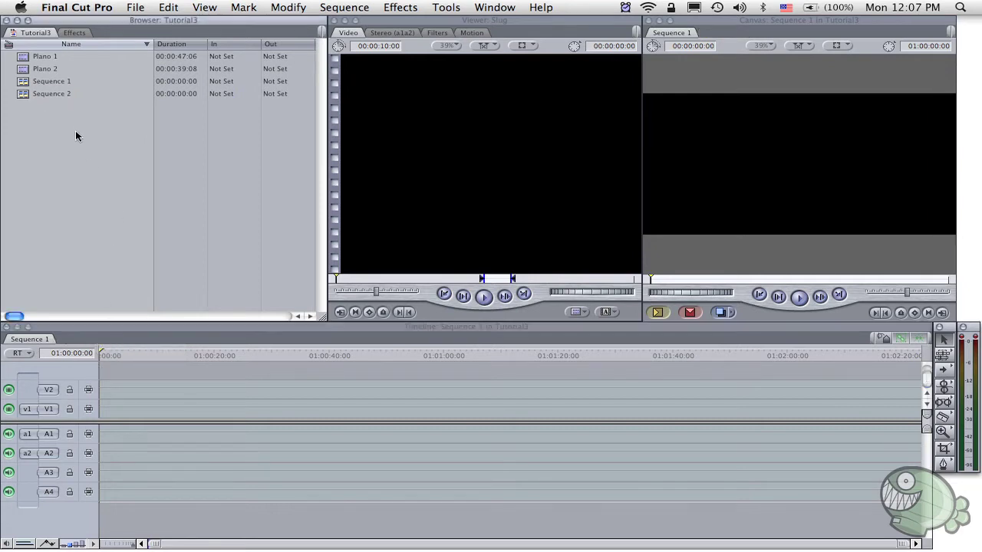
{"action": "left_click", "coordinate": [25, 96]}
{"action": "key", "text": "Delete"}
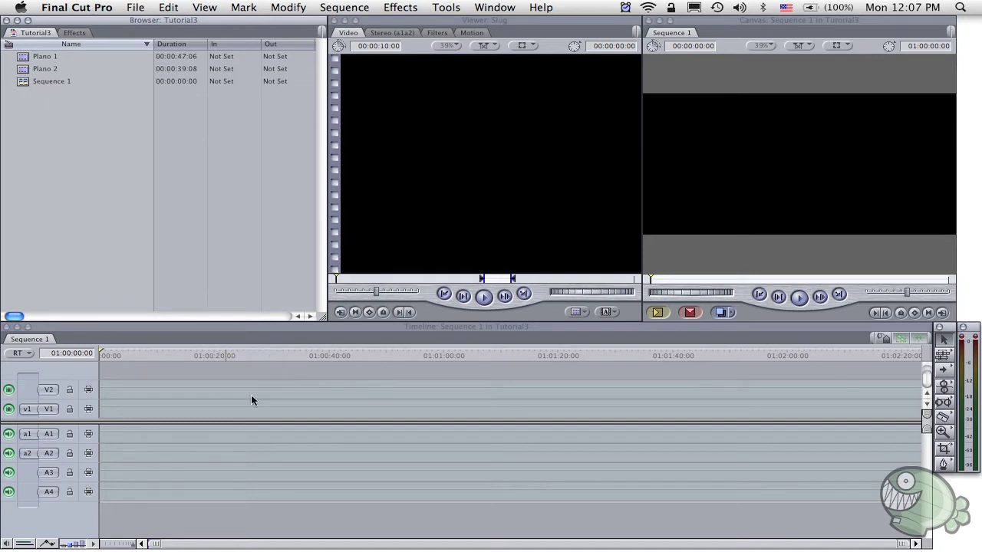
Step: Preview Plano 1 and then Plano 2 in the Viewer, skimming through each clip
{"action": "double_click", "coordinate": [23, 60]}
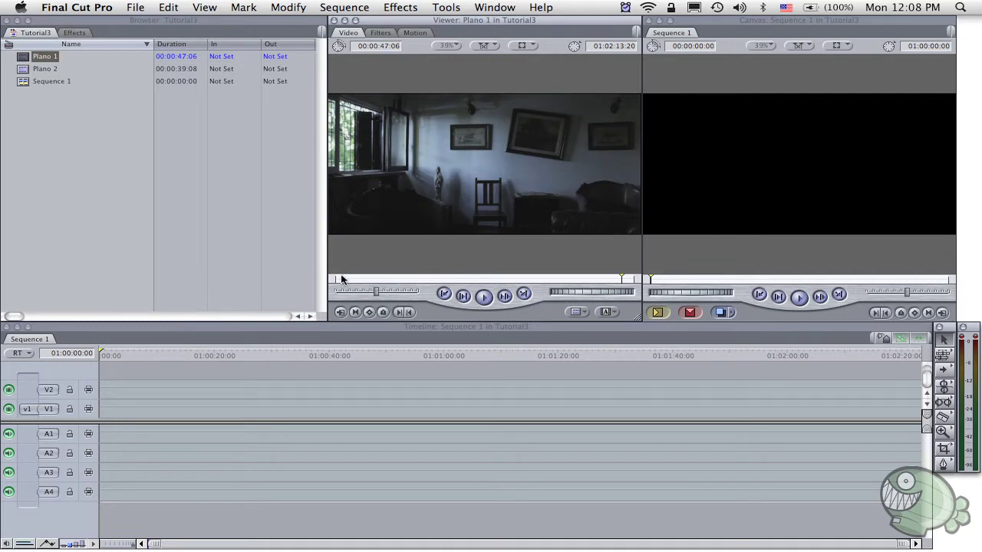
{"action": "left_click_drag", "start_coordinate": [341, 276], "coordinate": [619, 279]}
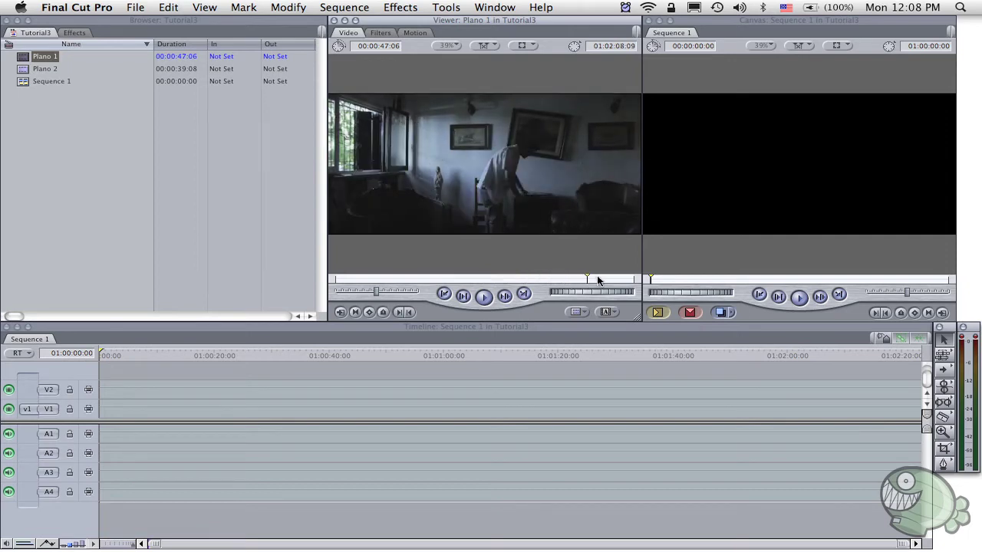
{"action": "double_click", "coordinate": [23, 69]}
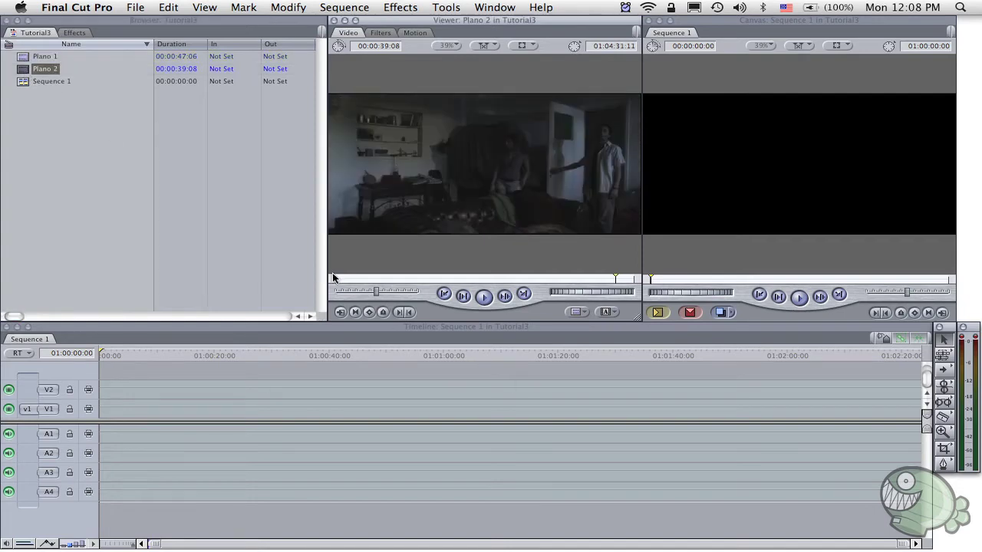
{"action": "left_click_drag", "start_coordinate": [336, 277], "coordinate": [619, 280]}
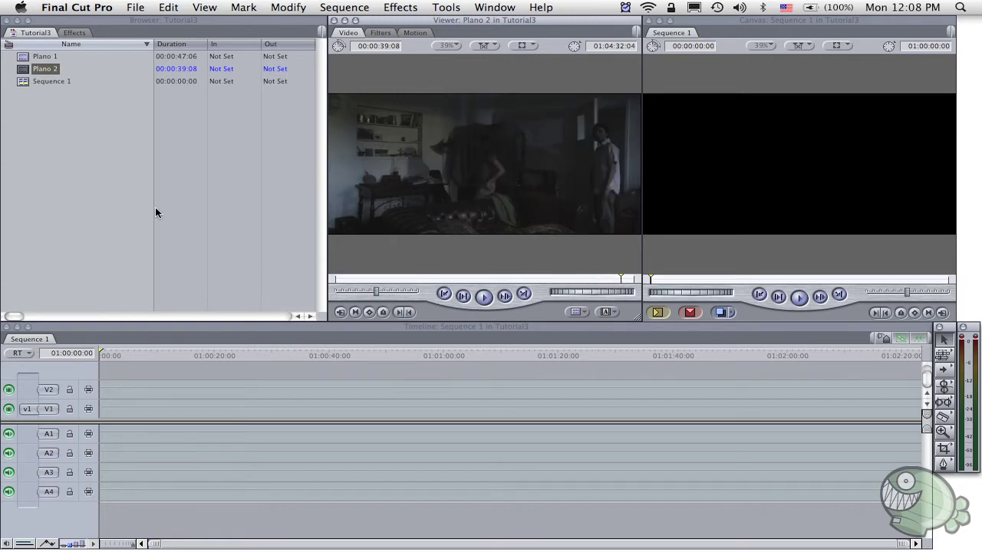
Step: Select Plano 1 and start dragging it toward Sequence 1
{"action": "left_click", "coordinate": [51, 97]}
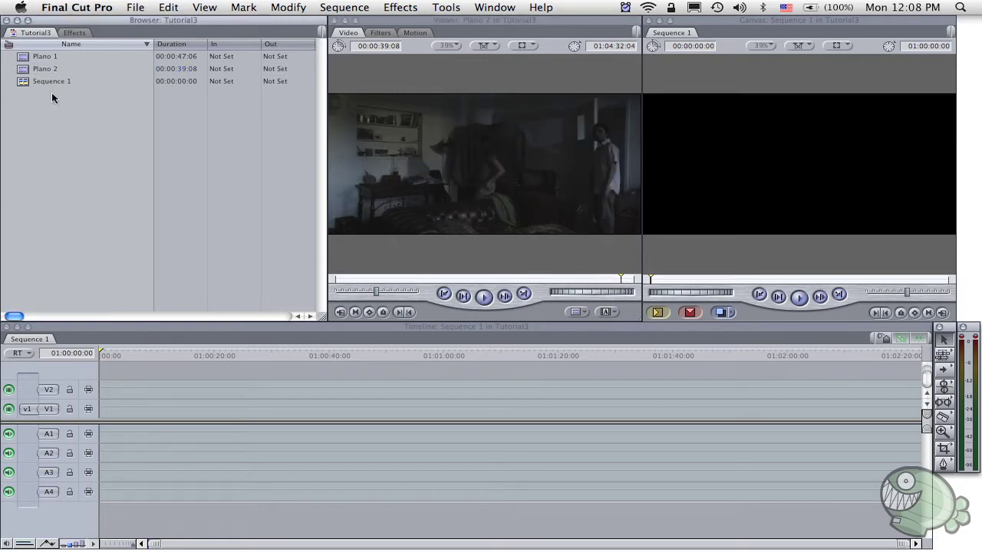
{"action": "left_click", "coordinate": [24, 59]}
{"action": "left_click_drag", "start_coordinate": [24, 59], "coordinate": [113, 405]}
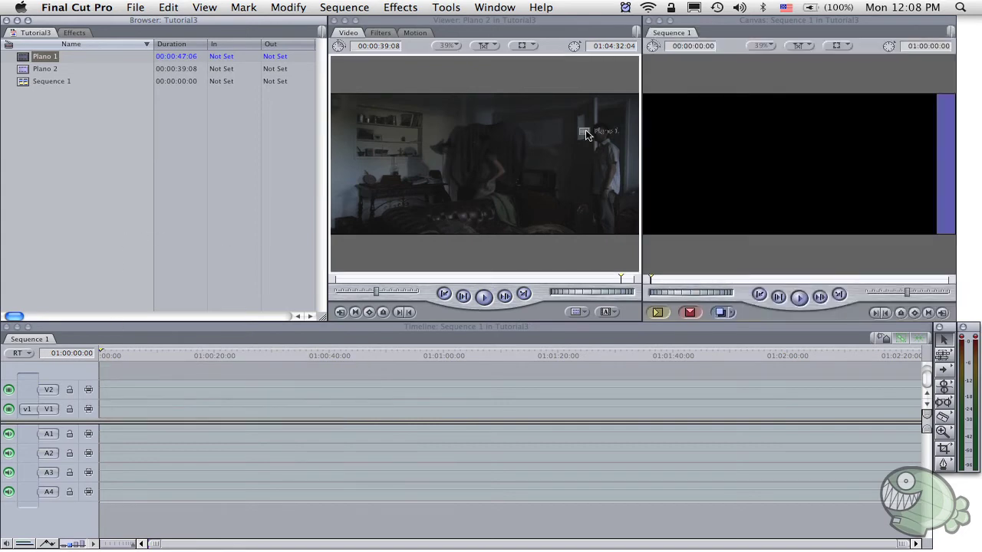
Step: Insert Plano 1 into Sequence 1 and accept matching the sequence settings to the clip
{"action": "left_click_drag", "start_coordinate": [114, 405], "coordinate": [788, 89]}
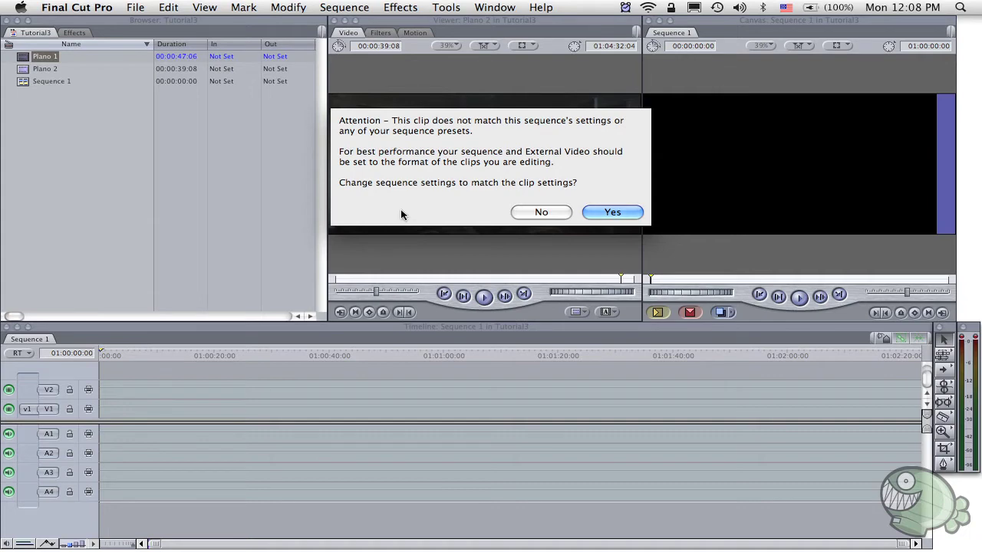
{"action": "left_click", "coordinate": [613, 214]}
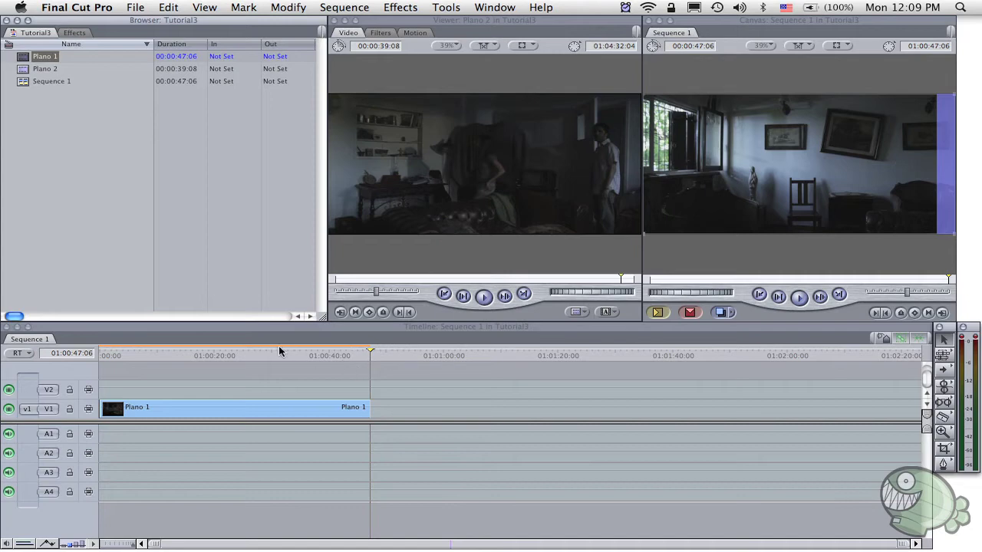
Step: Scrub Sequence 1 from its start to about 01:00:29:14
{"action": "left_click", "coordinate": [117, 354]}
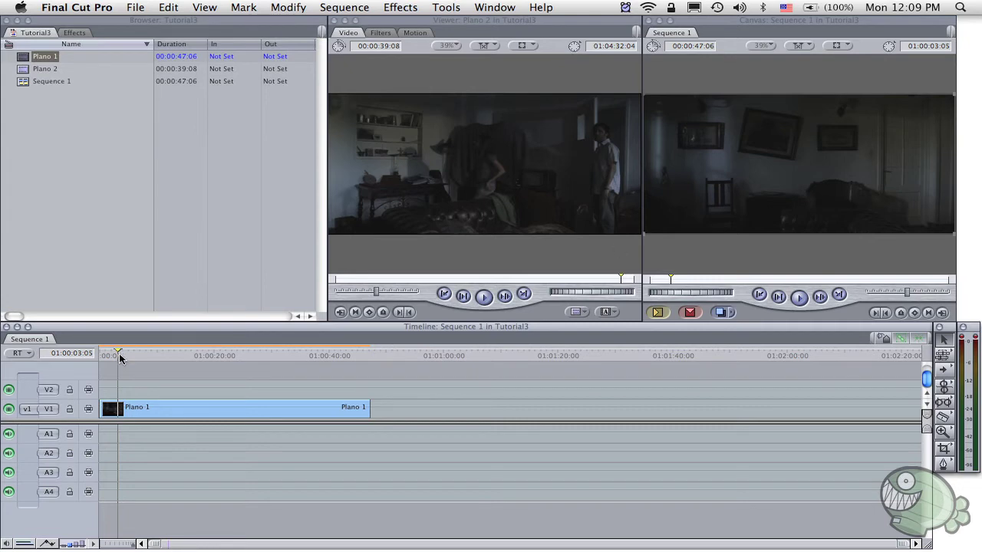
{"action": "left_click_drag", "start_coordinate": [118, 355], "coordinate": [207, 355]}
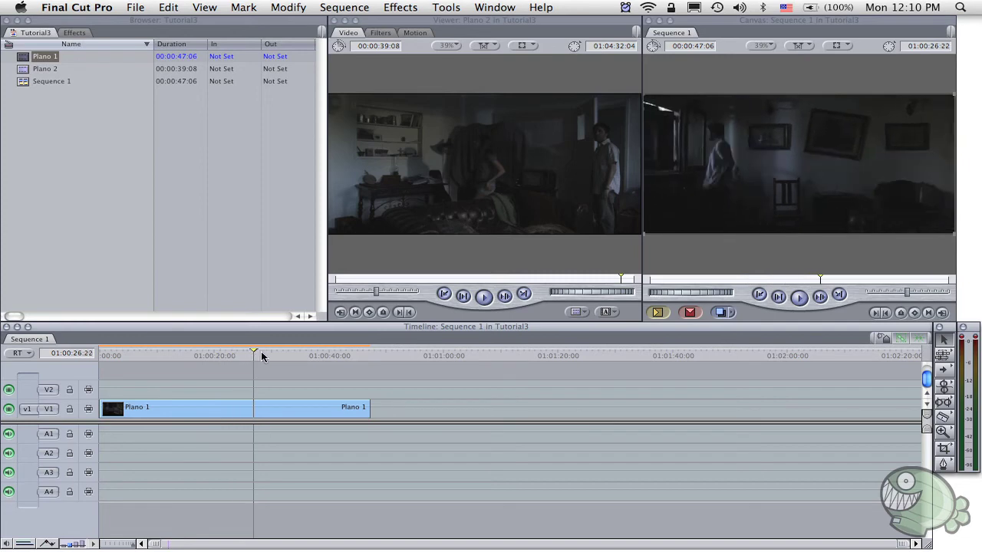
{"action": "left_click_drag", "start_coordinate": [207, 355], "coordinate": [268, 355]}
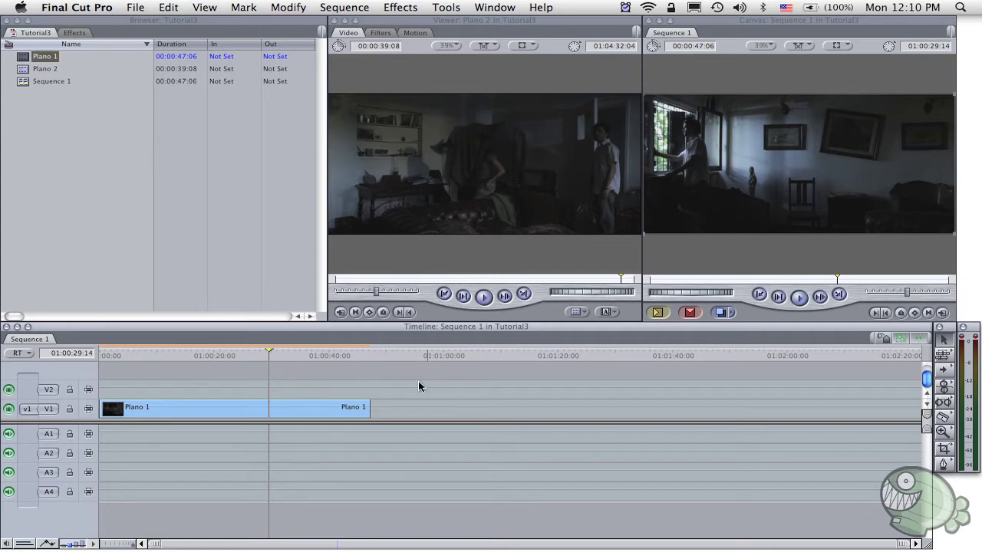
Step: Open Sequence 1's Plano 1 in the Viewer and park at 01:00:11:22, where the man enters the doorway
{"action": "left_click", "coordinate": [294, 411]}
{"action": "double_click", "coordinate": [283, 406]}
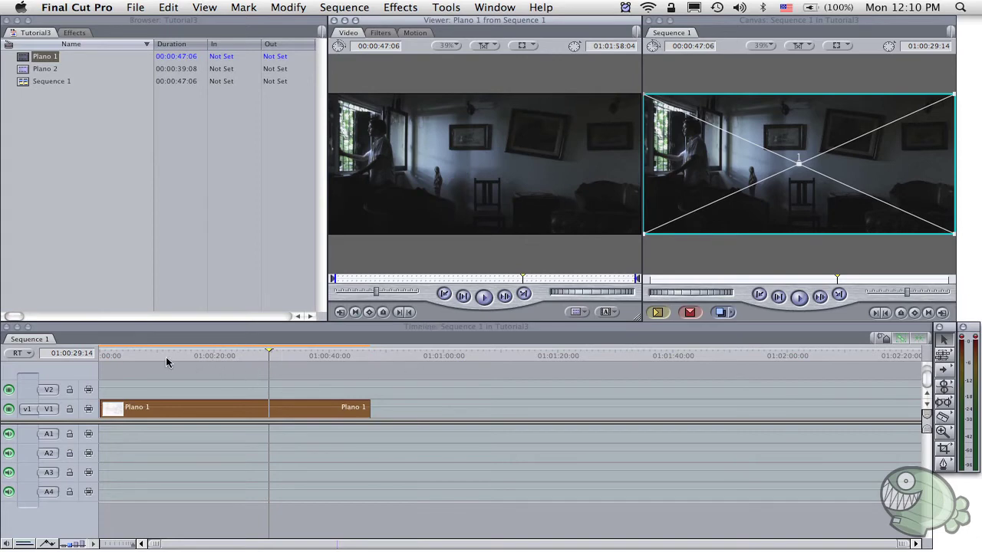
{"action": "left_click_drag", "start_coordinate": [166, 357], "coordinate": [131, 351]}
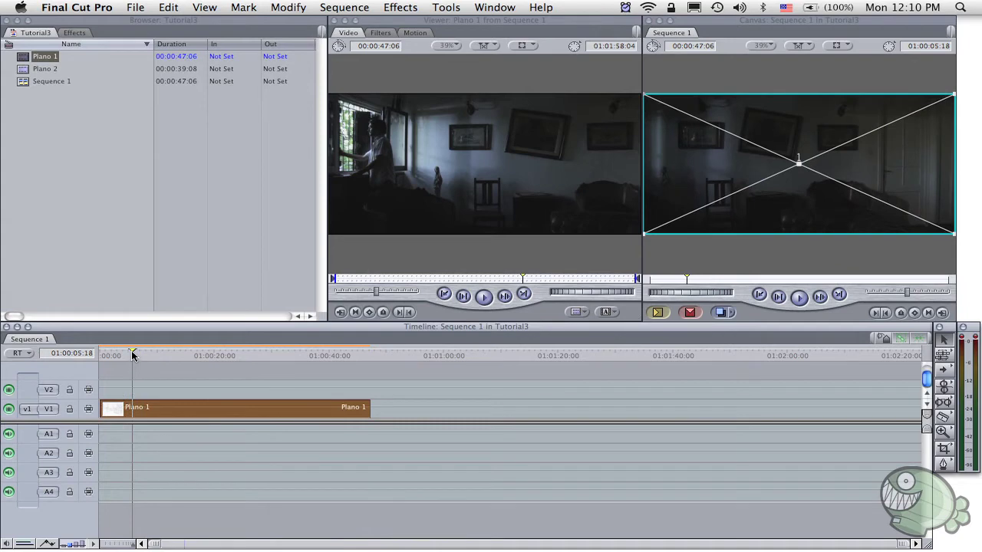
{"action": "left_click_drag", "start_coordinate": [152, 359], "coordinate": [168, 357]}
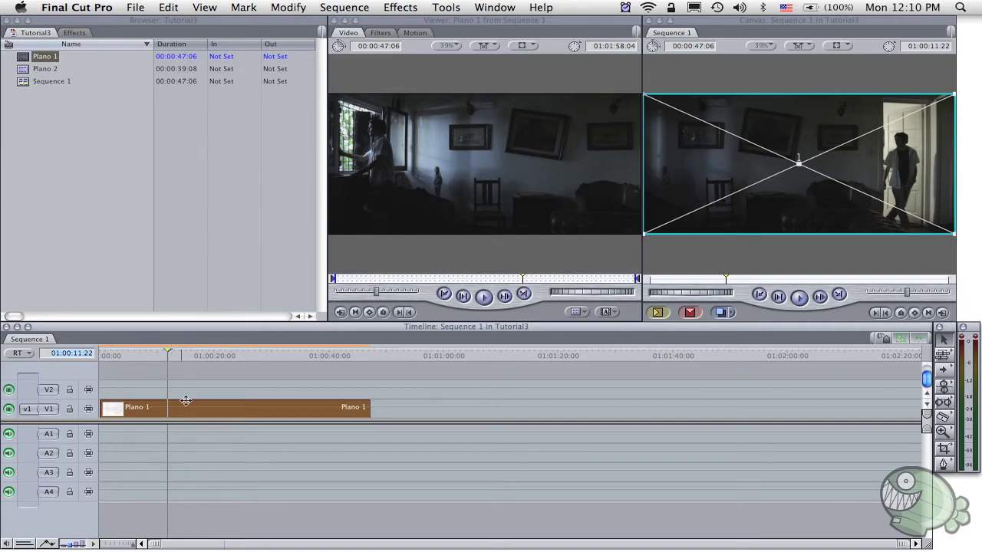
{"action": "left_click", "coordinate": [190, 391]}
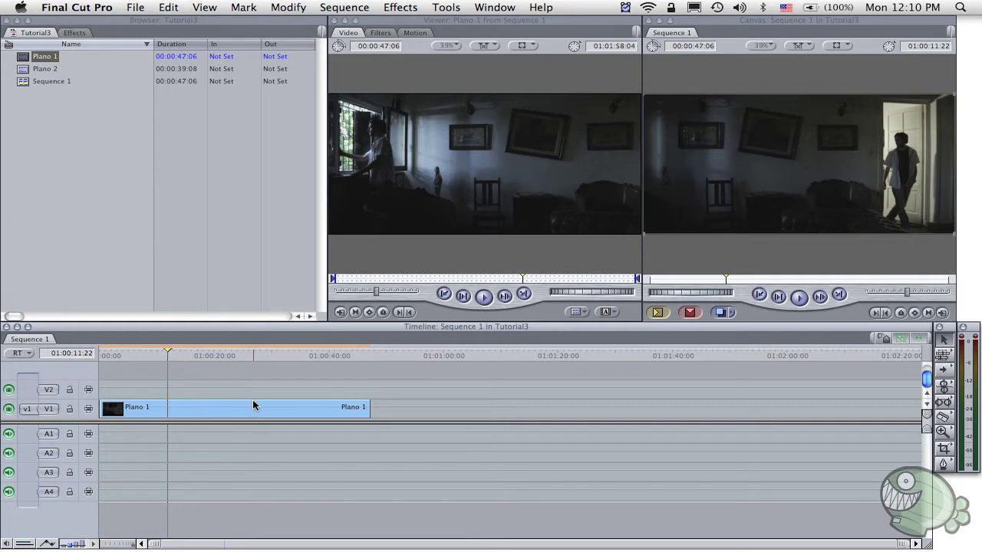
{"action": "left_click", "coordinate": [181, 410]}
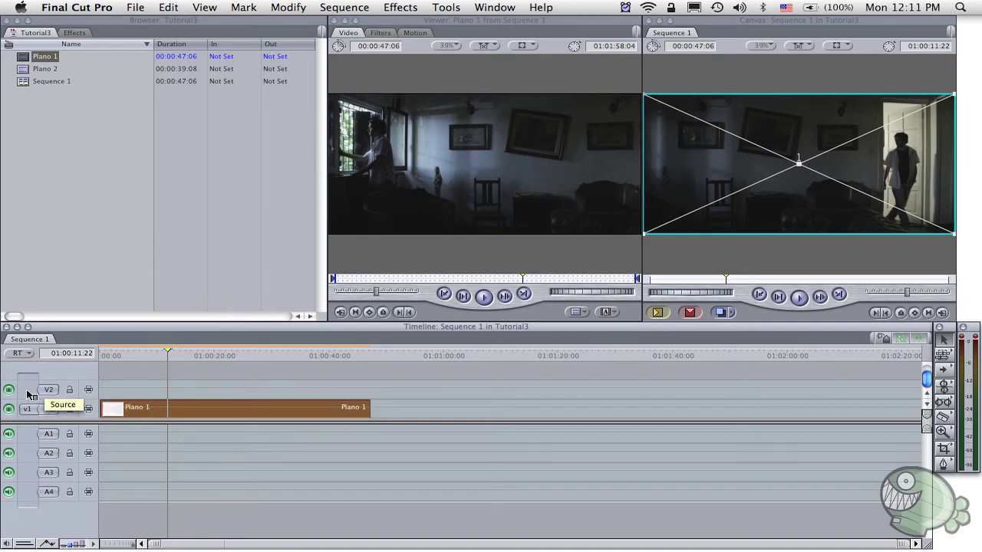
{"action": "right_click", "coordinate": [28, 388]}
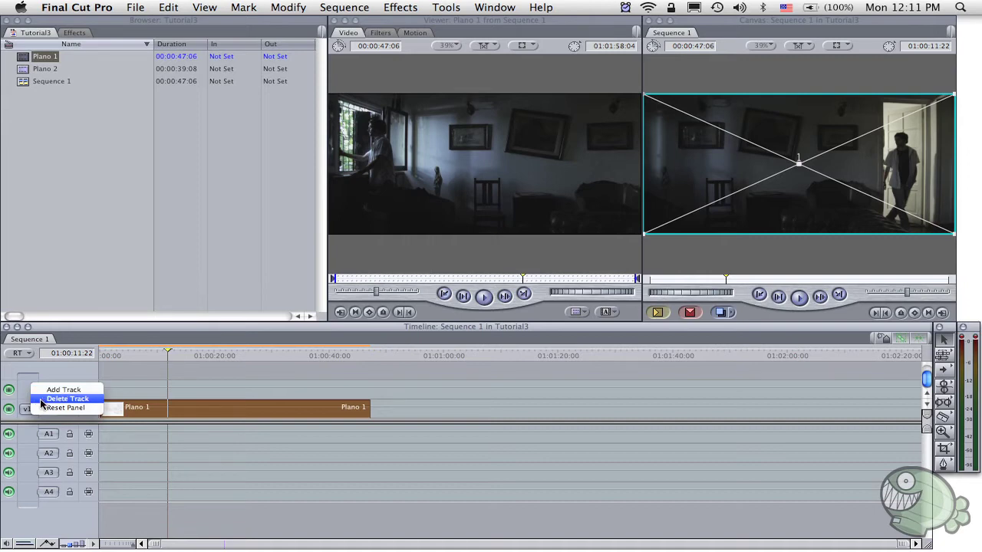
{"action": "left_click", "coordinate": [40, 399]}
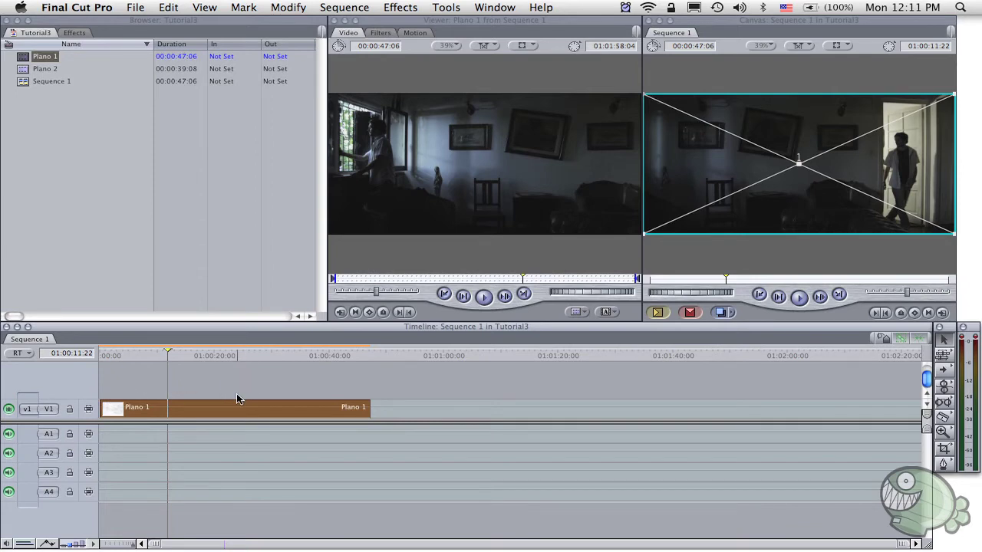
{"action": "left_click", "coordinate": [340, 476]}
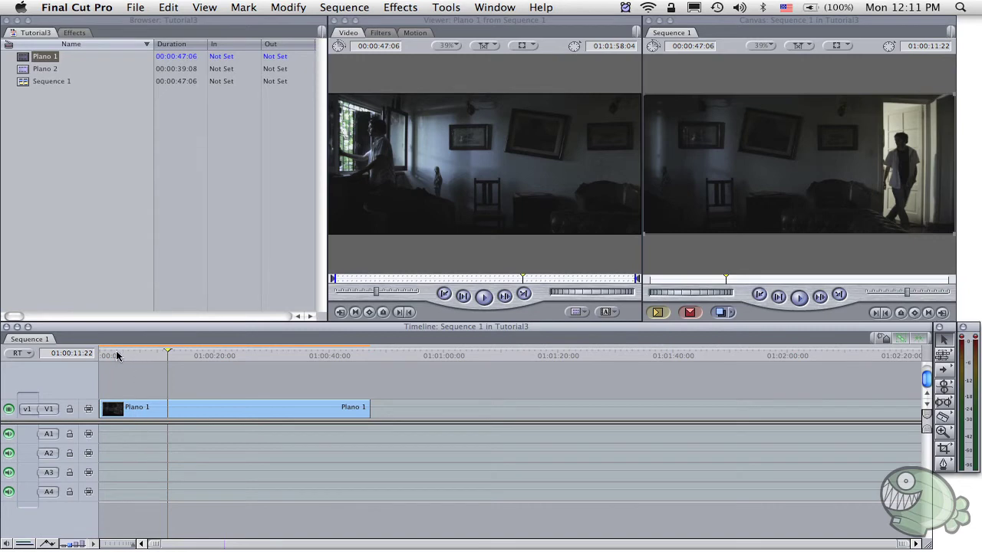
Step: Drop Plano 2 from the Browser onto V1 immediately after Plano 1
{"action": "left_click_drag", "start_coordinate": [42, 68], "coordinate": [385, 405]}
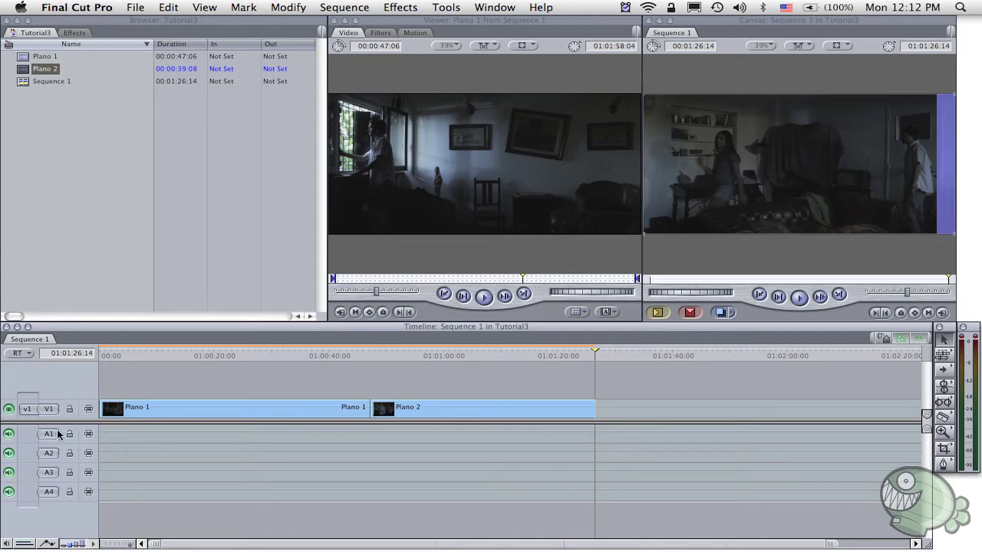
{"action": "right_click", "coordinate": [26, 499]}
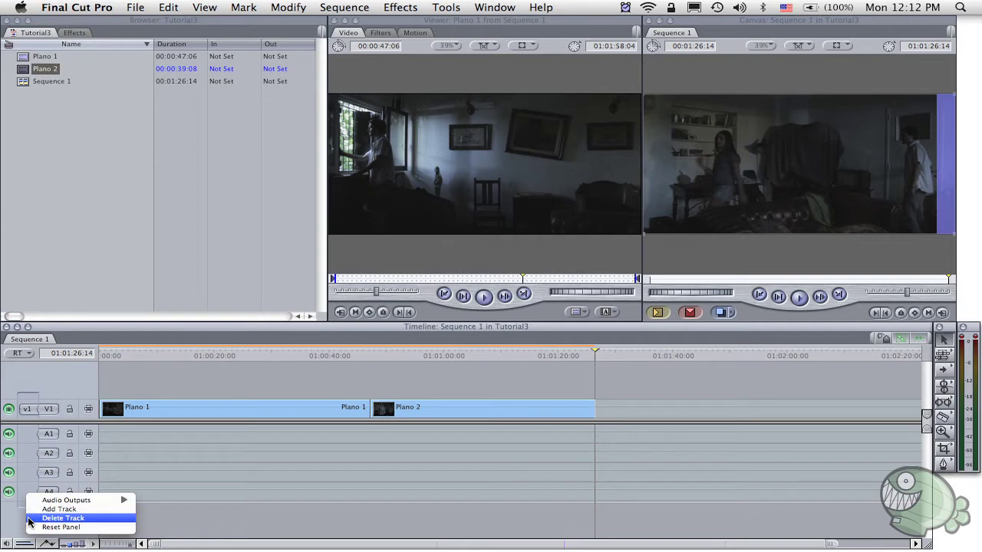
{"action": "left_click", "coordinate": [29, 522]}
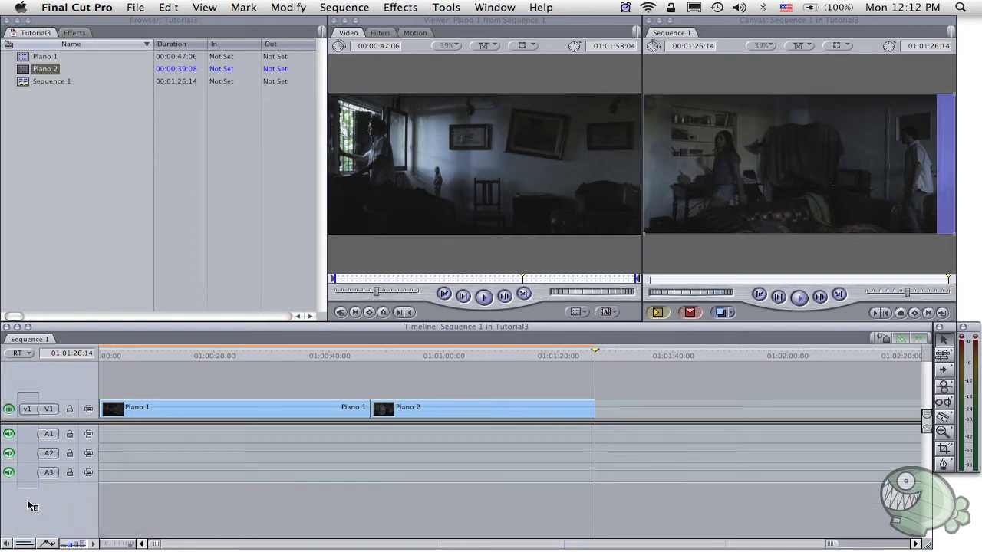
{"action": "right_click", "coordinate": [32, 506]}
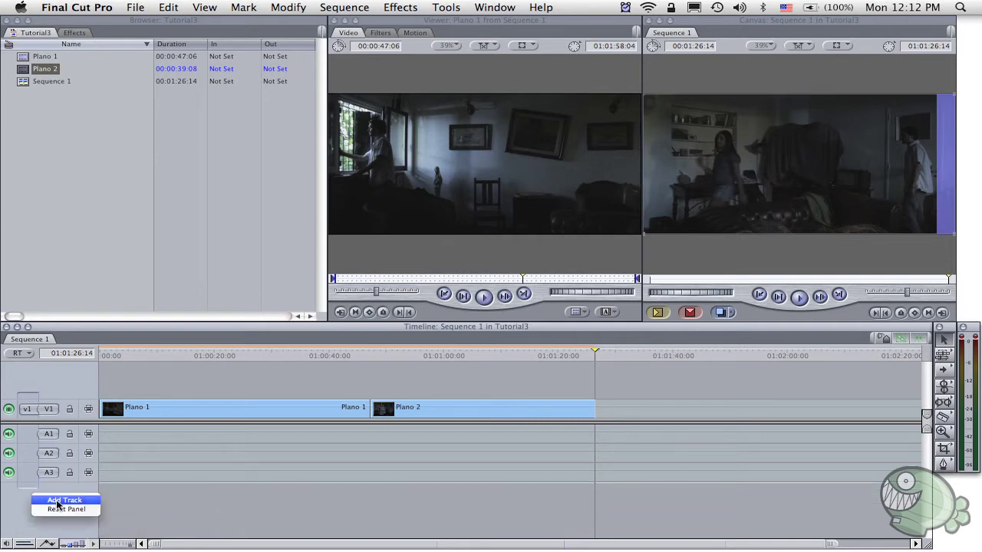
{"action": "left_click", "coordinate": [57, 504]}
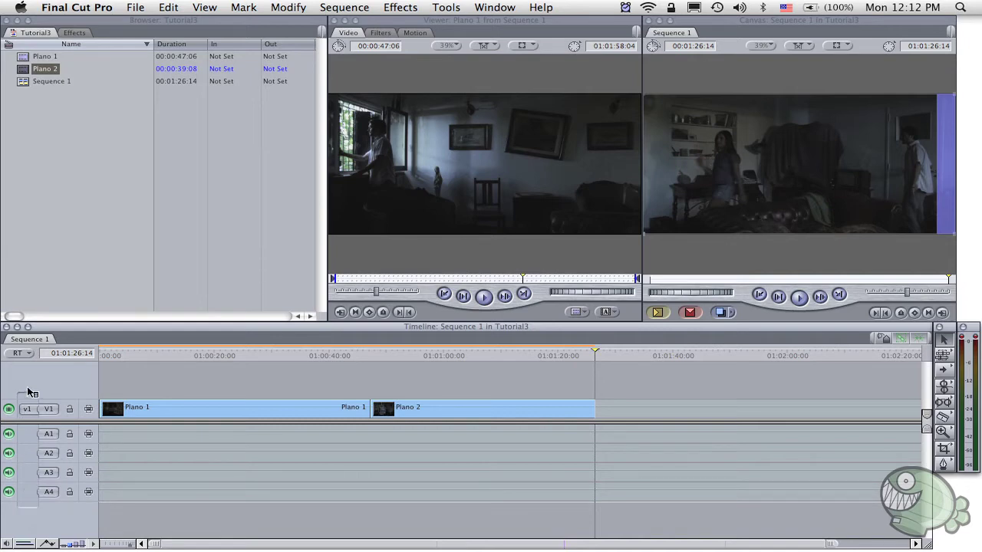
{"action": "right_click", "coordinate": [31, 389]}
{"action": "left_click", "coordinate": [29, 482]}
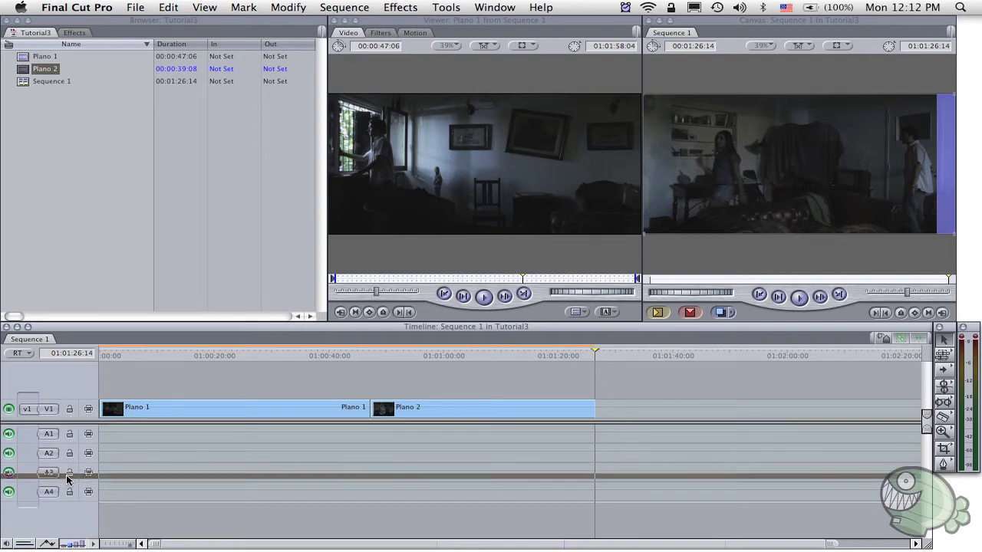
Step: Enlarge V1 to full height with thumbnails, hide it, and scrub to about 01:00:25:20
{"action": "mouse_move", "coordinate": [70, 421]}
{"action": "left_mouse_down"}
{"action": "mouse_move", "coordinate": [66, 477]}
{"action": "mouse_move", "coordinate": [70, 398]}
{"action": "left_mouse_up"}
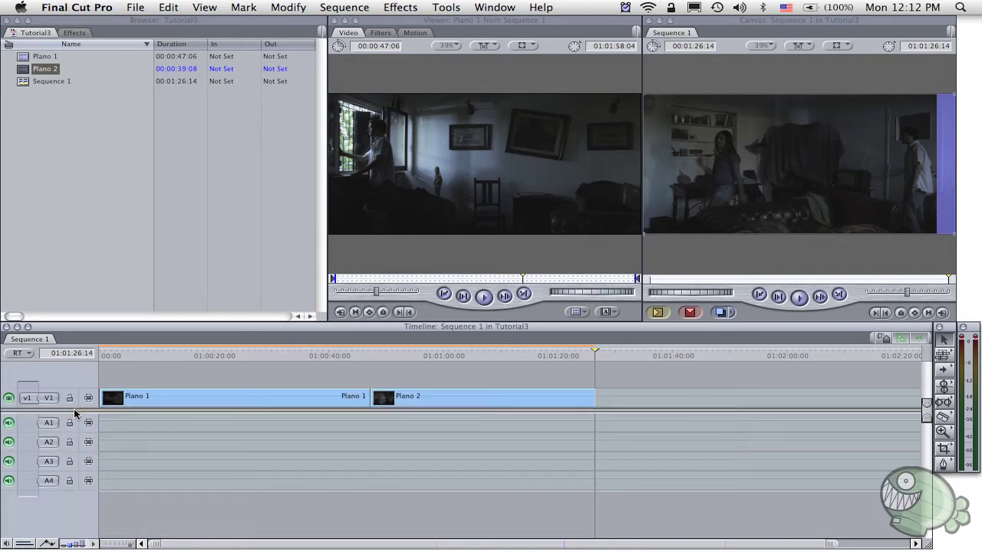
{"action": "mouse_move", "coordinate": [71, 393]}
{"action": "left_mouse_down"}
{"action": "mouse_move", "coordinate": [71, 424]}
{"action": "mouse_move", "coordinate": [158, 418]}
{"action": "left_mouse_up"}
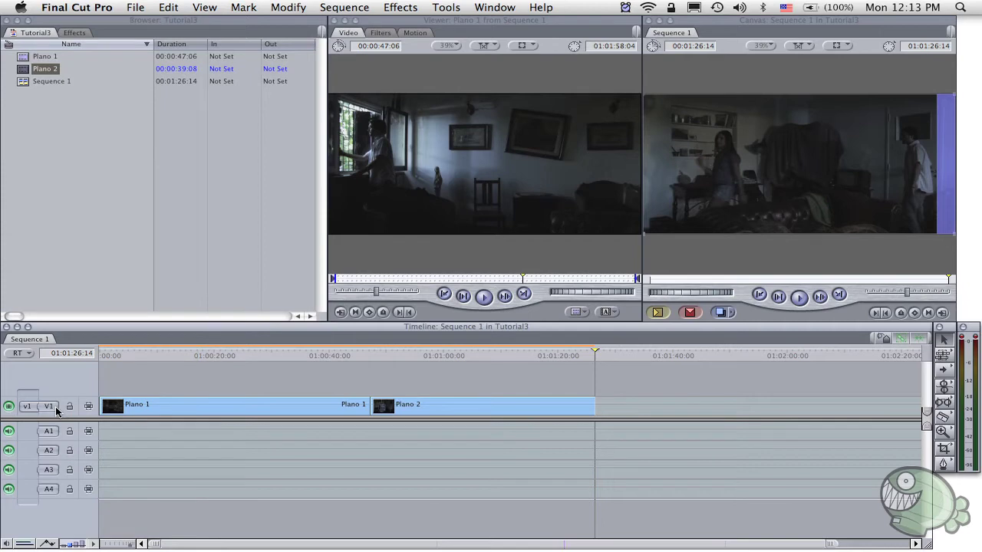
{"action": "left_click", "coordinate": [12, 407]}
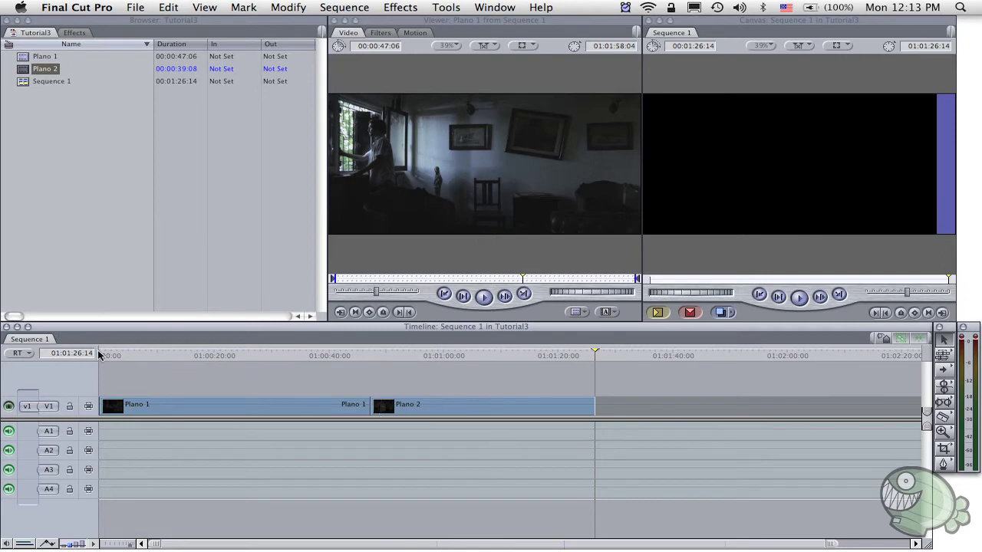
{"action": "left_click_drag", "start_coordinate": [104, 355], "coordinate": [247, 361]}
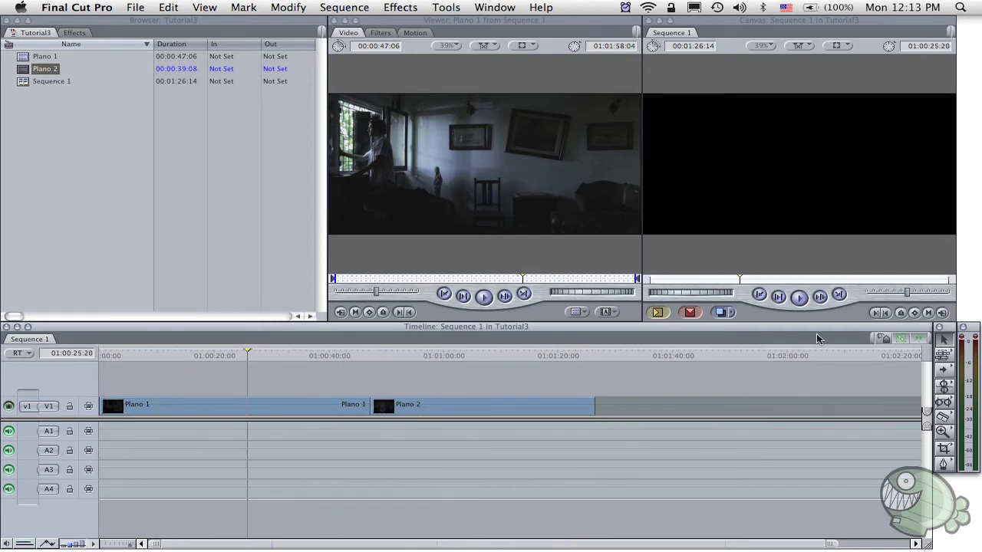
Step: Add a V2 track above V1, then move Plano 1 up to V2 and back onto V1
{"action": "right_click", "coordinate": [226, 384]}
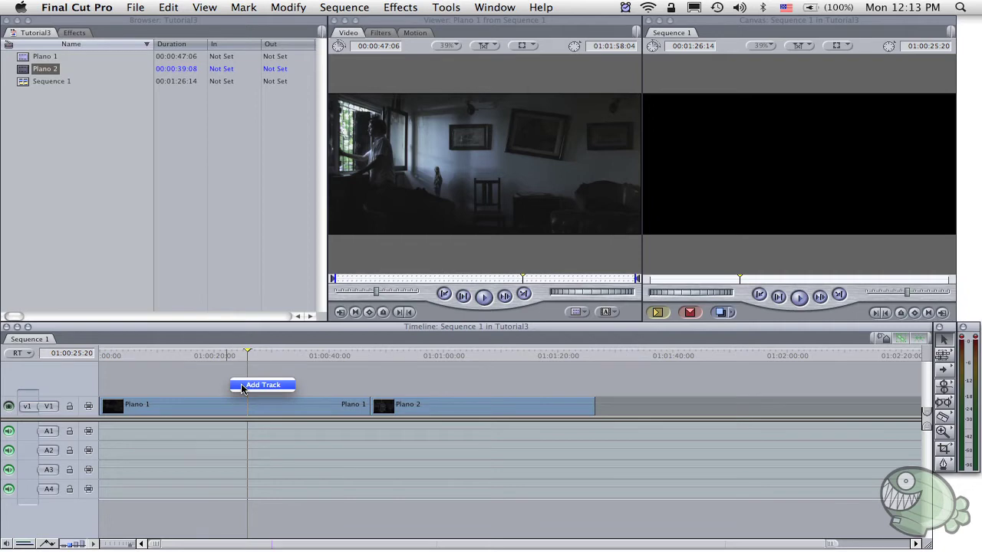
{"action": "left_click", "coordinate": [241, 386]}
{"action": "left_click", "coordinate": [241, 404]}
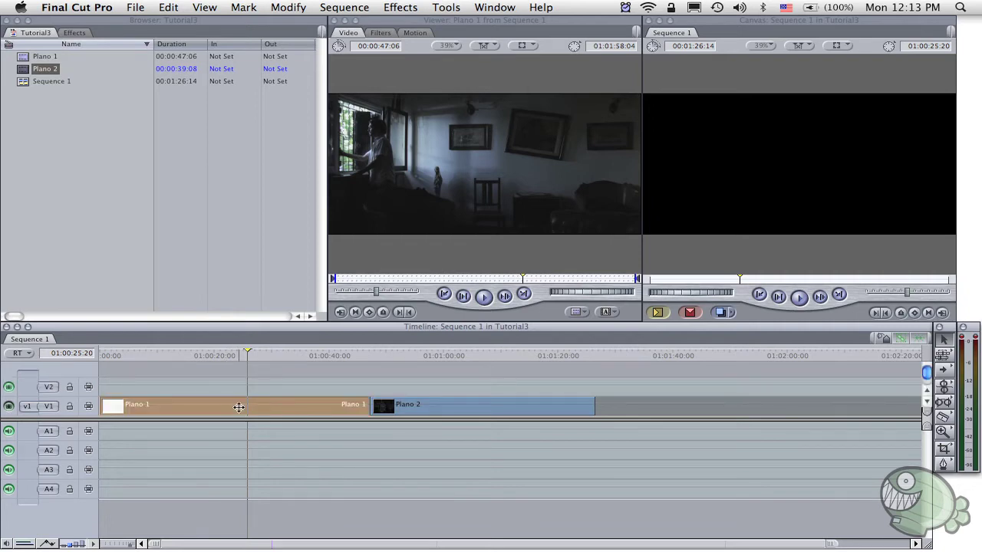
{"action": "left_click_drag", "start_coordinate": [238, 407], "coordinate": [236, 388]}
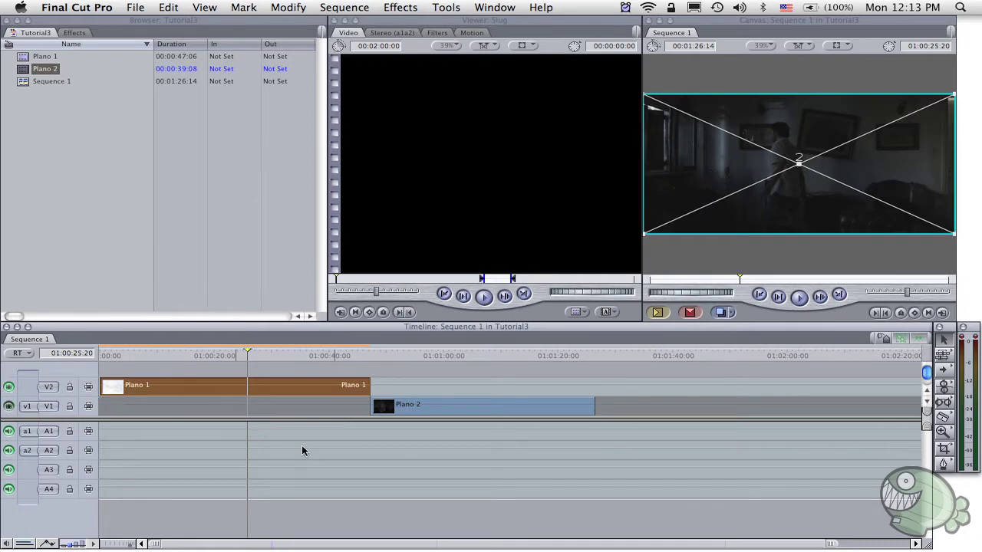
{"action": "left_click_drag", "start_coordinate": [274, 390], "coordinate": [275, 405]}
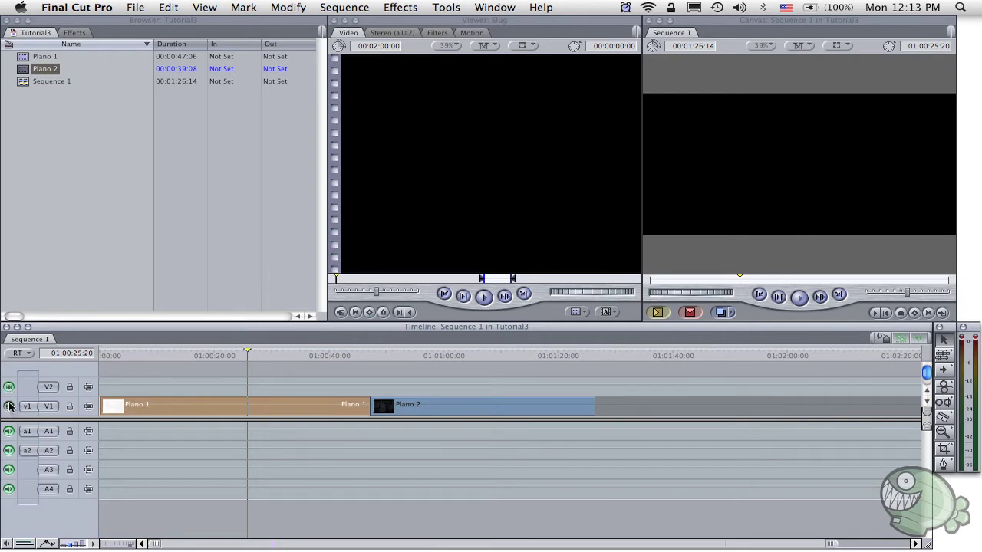
{"action": "left_click", "coordinate": [9, 405]}
Step: Make V1 visible again, lock V1, and toggle the A1 audio track off and back on
{"action": "left_click", "coordinate": [8, 407]}
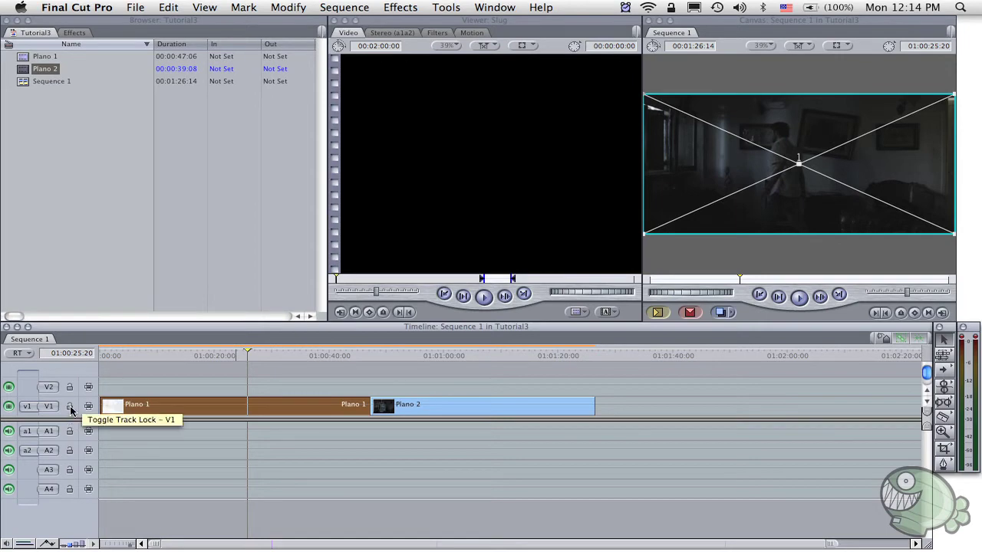
{"action": "left_click", "coordinate": [70, 408]}
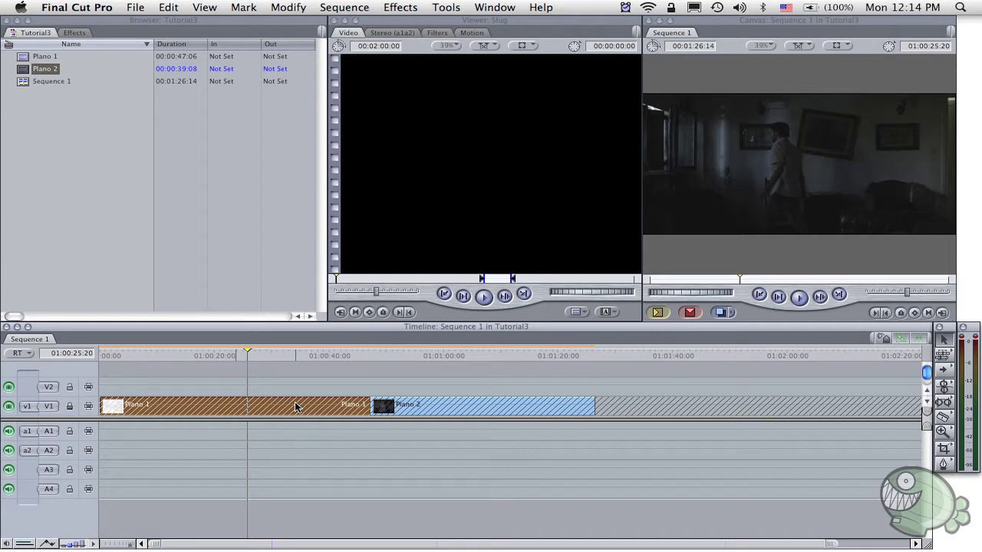
{"action": "left_click", "coordinate": [11, 432]}
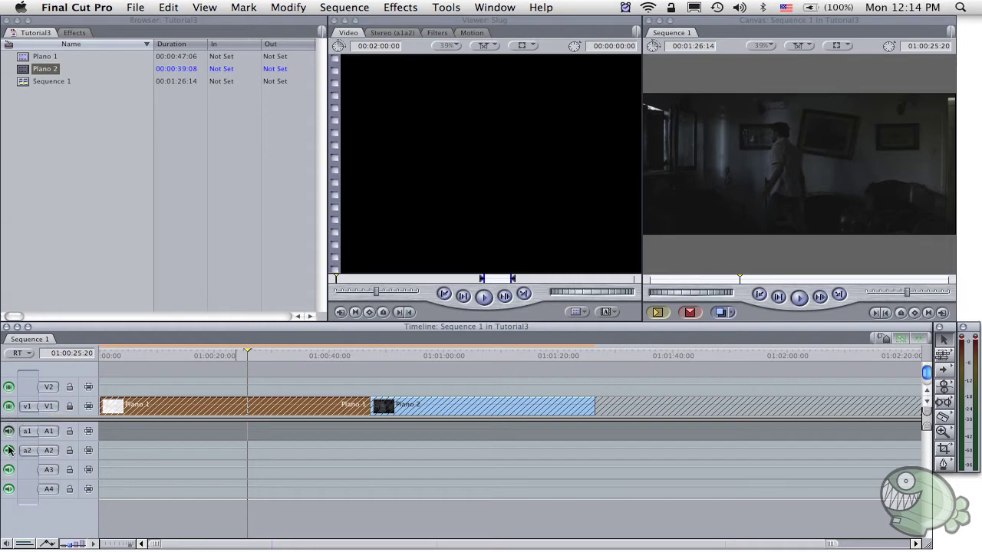
{"action": "left_click", "coordinate": [9, 433]}
{"action": "left_click", "coordinate": [9, 431]}
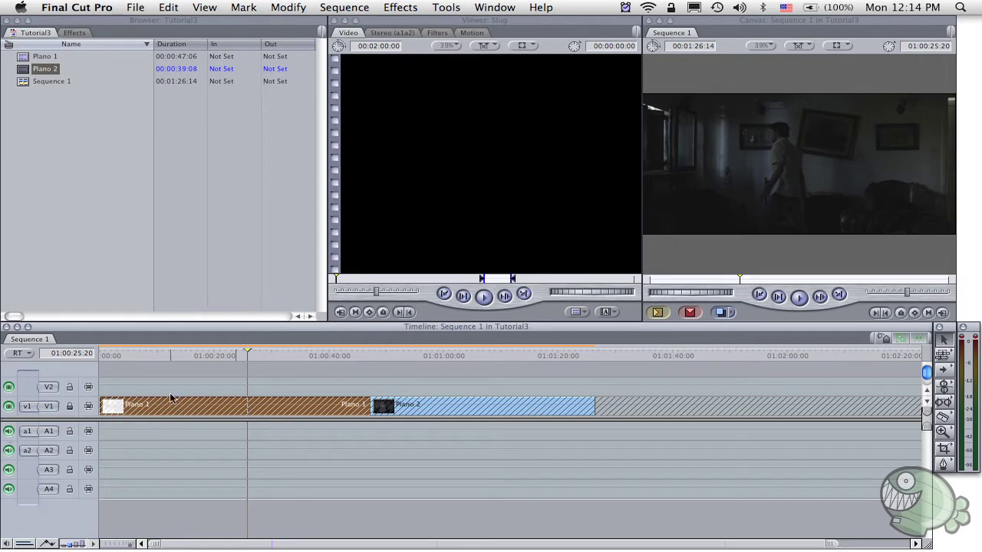
Step: Select the timeline clips, unlock V1, and test moving Plano 1 along it
{"action": "left_click", "coordinate": [286, 389]}
{"action": "key", "text": "super+a"}
{"action": "left_click", "coordinate": [481, 412], "text": "super"}
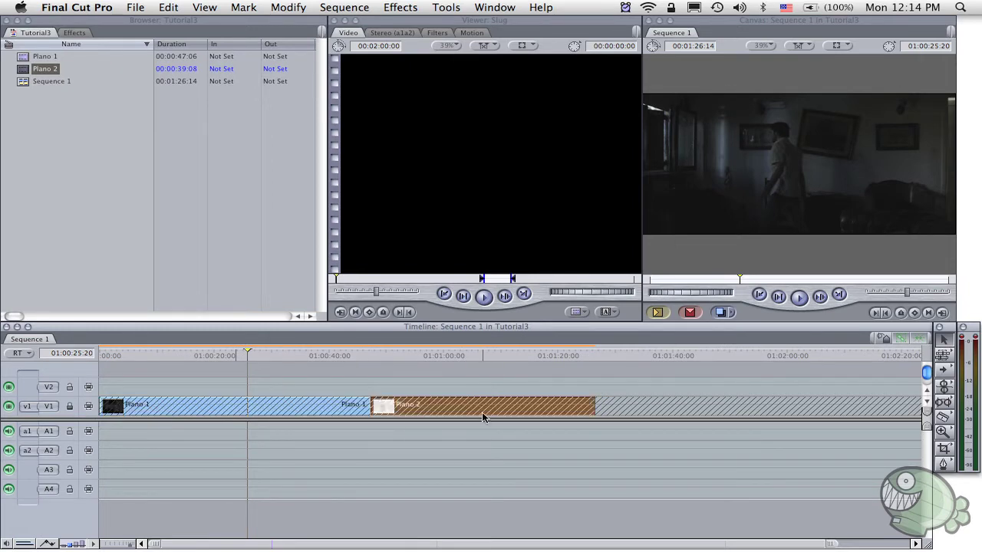
{"action": "left_click", "coordinate": [353, 405]}
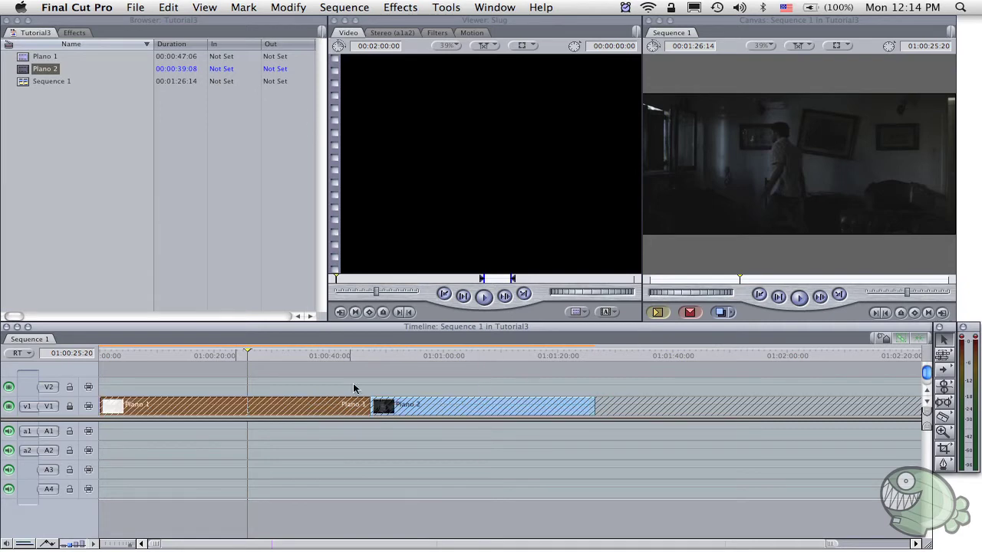
{"action": "left_click", "coordinate": [69, 407]}
{"action": "left_click_drag", "start_coordinate": [193, 405], "coordinate": [164, 407]}
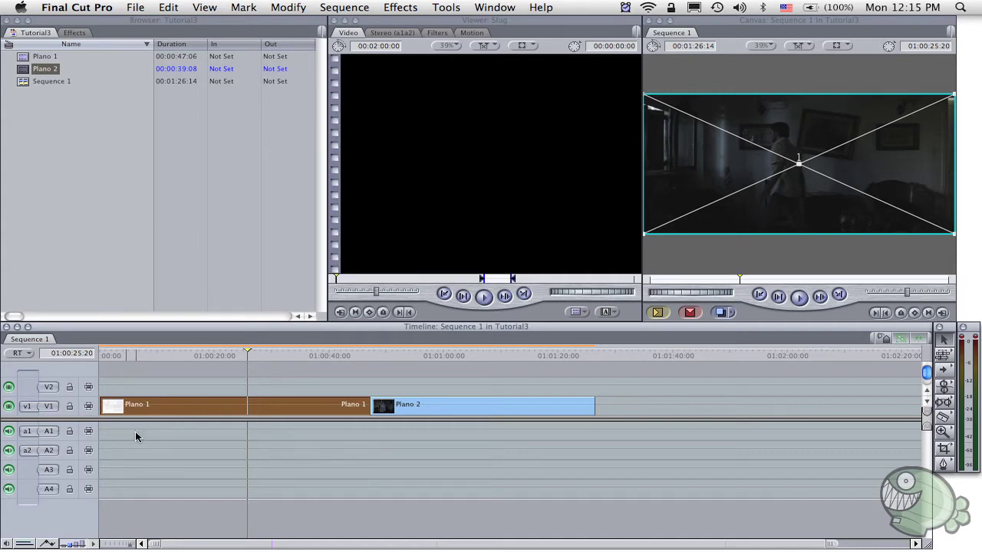
{"action": "left_click", "coordinate": [173, 381]}
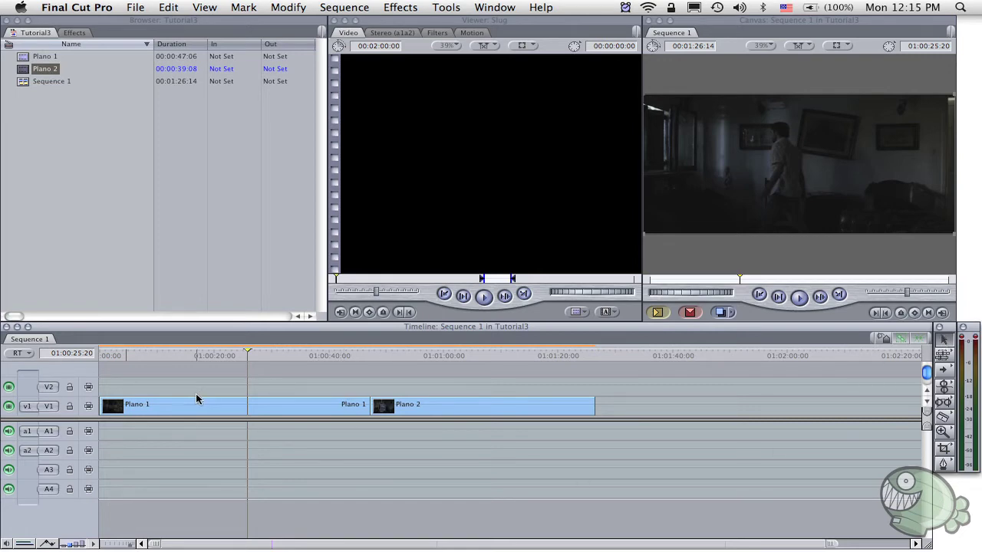
{"action": "left_click", "coordinate": [517, 401]}
{"action": "left_click_drag", "start_coordinate": [516, 400], "coordinate": [512, 405]}
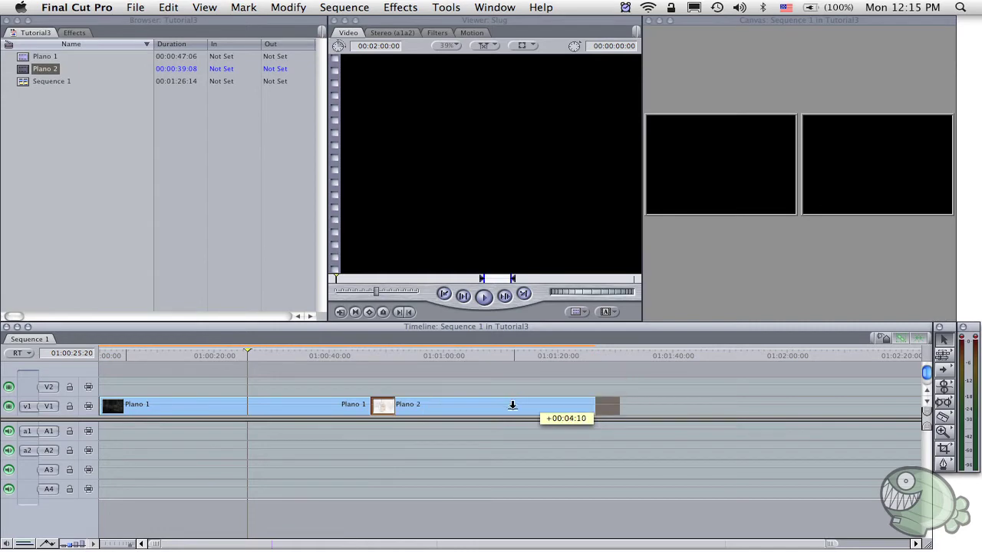
{"action": "left_click_drag", "start_coordinate": [513, 404], "coordinate": [491, 401]}
{"action": "left_click_drag", "start_coordinate": [595, 405], "coordinate": [548, 407]}
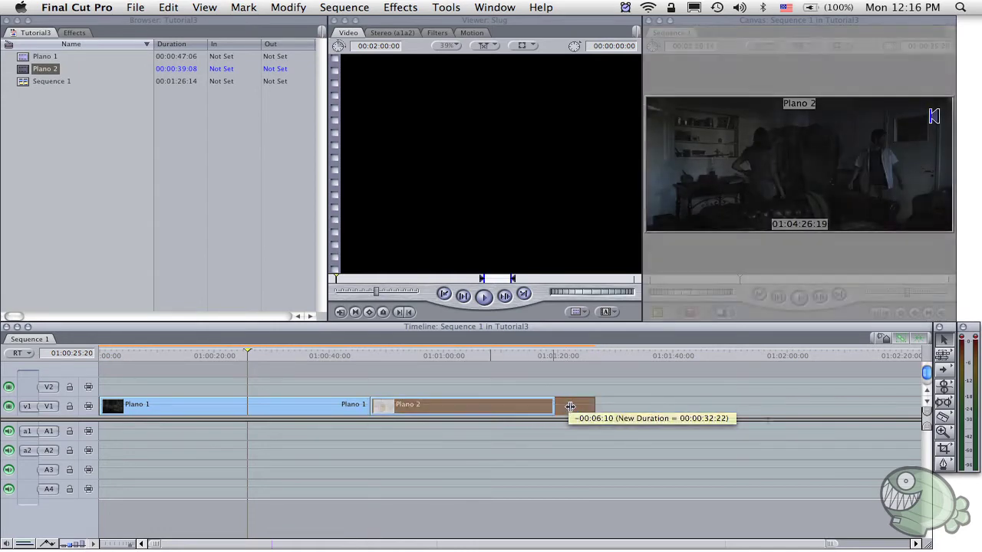
{"action": "left_click_drag", "start_coordinate": [548, 407], "coordinate": [595, 406]}
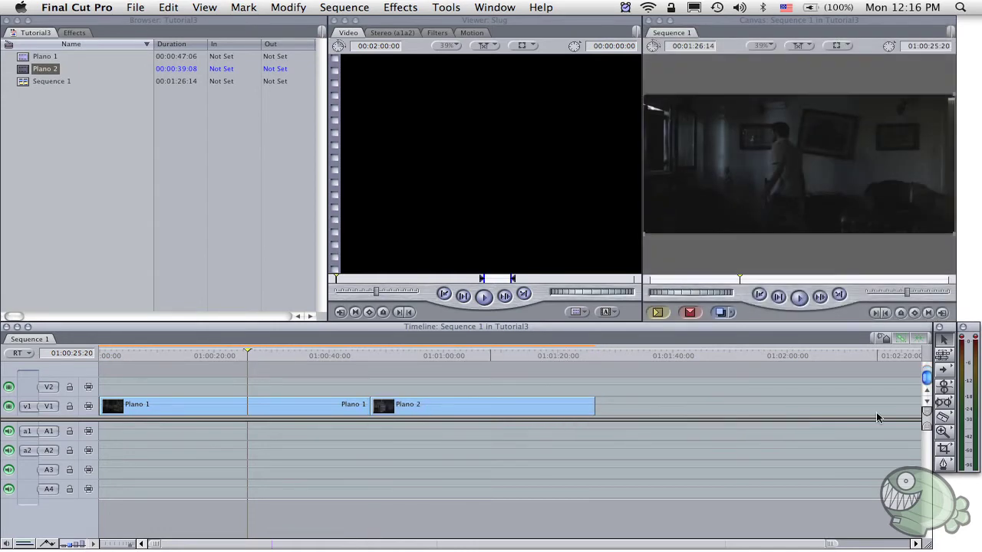
{"action": "left_click", "coordinate": [946, 420]}
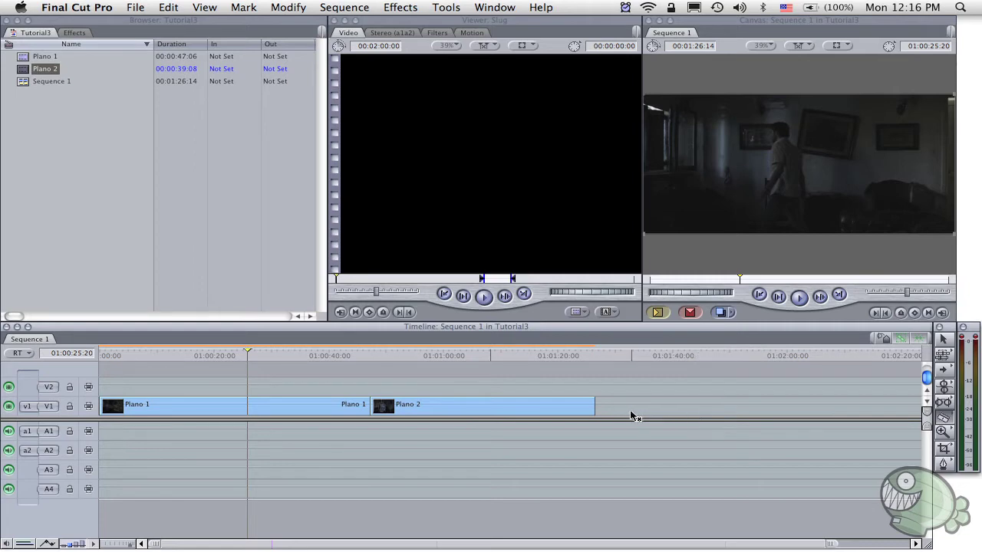
{"action": "left_click", "coordinate": [568, 408]}
{"action": "key", "text": "super+z"}
{"action": "left_click", "coordinate": [576, 407]}
{"action": "key", "text": "super+z"}
{"action": "left_click", "coordinate": [518, 407]}
{"action": "left_click", "coordinate": [519, 408]}
{"action": "left_click", "coordinate": [946, 344]}
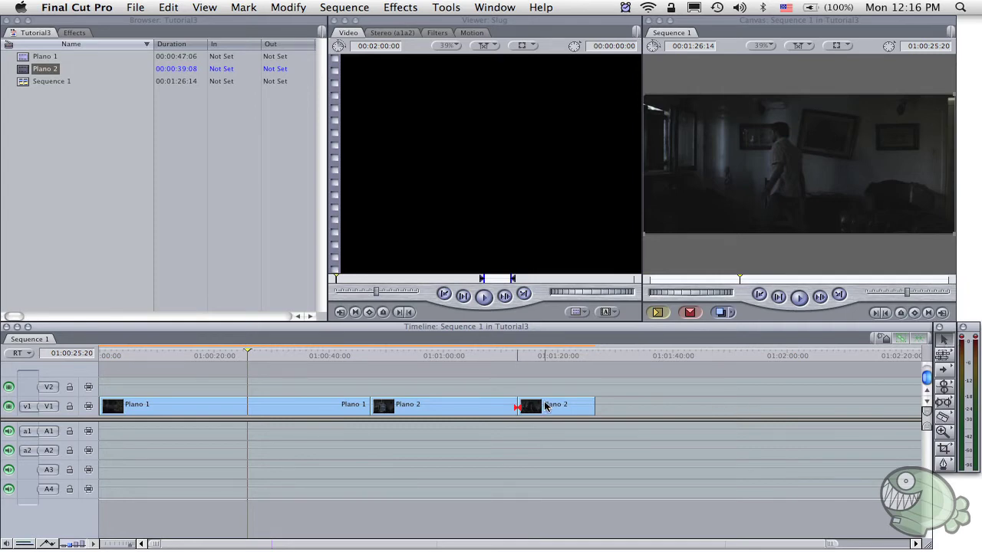
{"action": "left_click_drag", "start_coordinate": [546, 406], "coordinate": [581, 405]}
{"action": "left_click_drag", "start_coordinate": [503, 413], "coordinate": [479, 388]}
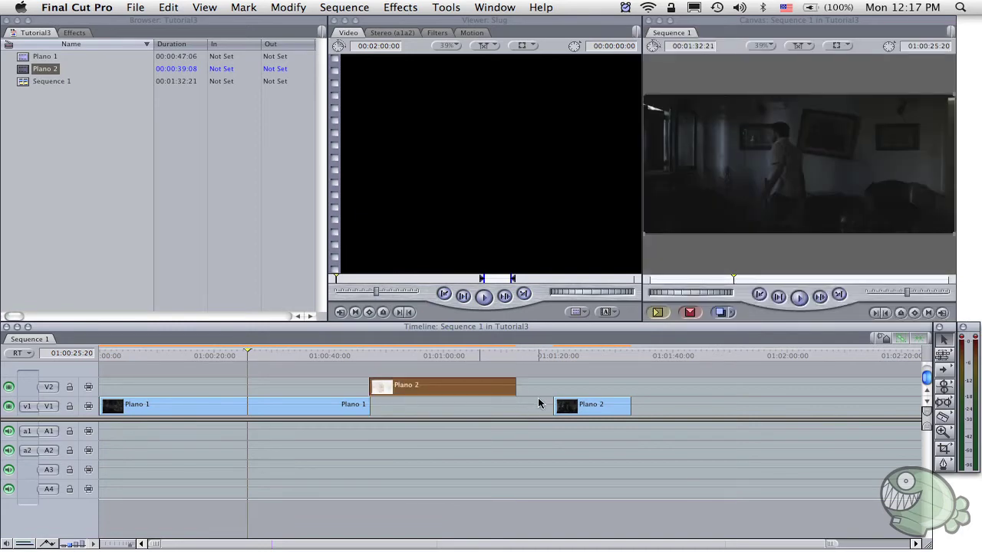
{"action": "key", "text": "ctrl+z"}
{"action": "key", "text": "ctrl+z"}
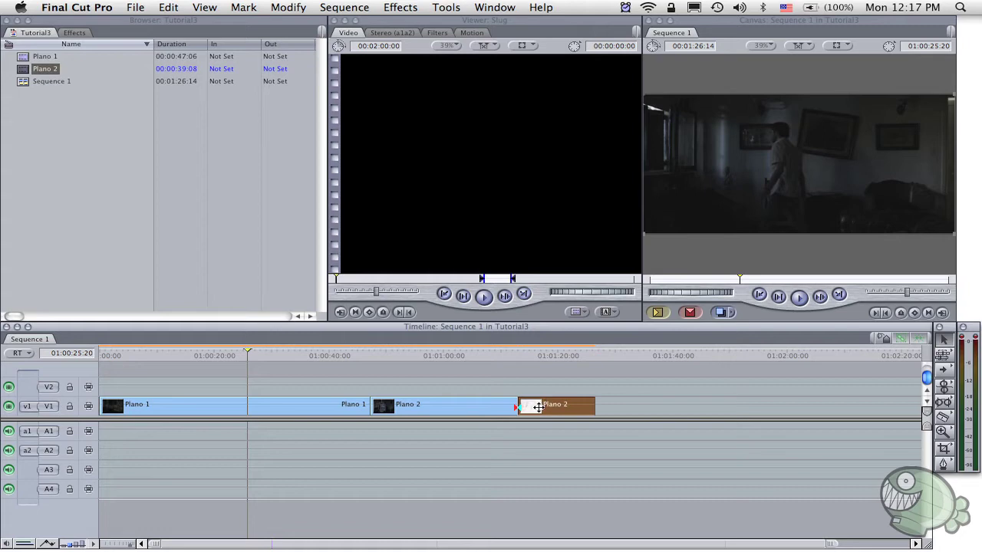
{"action": "key", "text": "ctrl+z"}
{"action": "left_click_drag", "start_coordinate": [499, 414], "coordinate": [536, 405]}
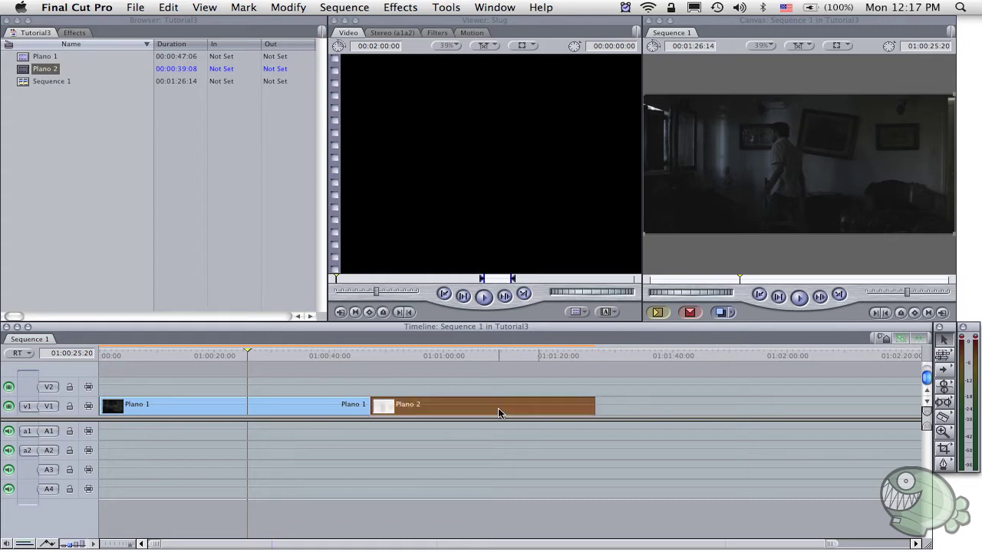
{"action": "key", "text": "ctrl+z"}
{"action": "left_click", "coordinate": [689, 425]}
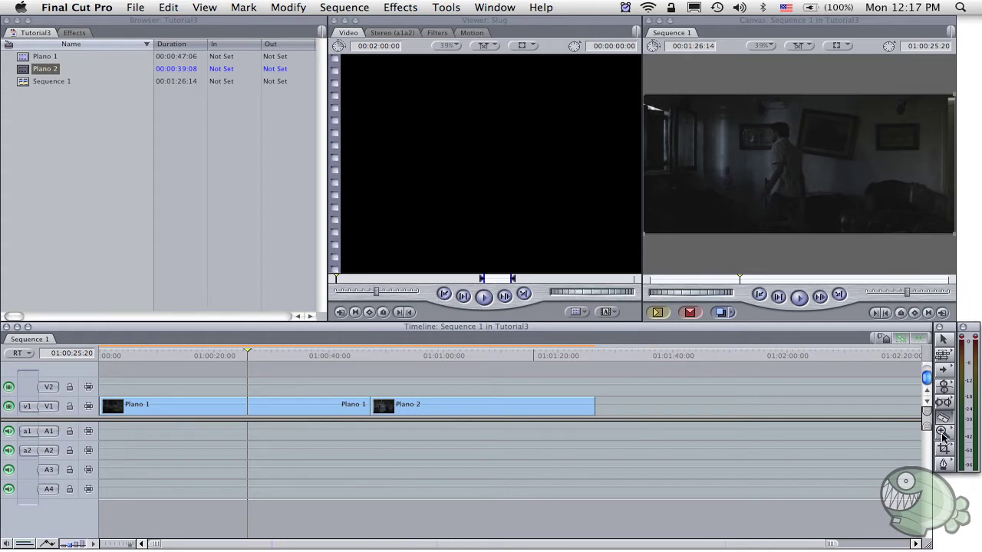
{"action": "left_click", "coordinate": [942, 433]}
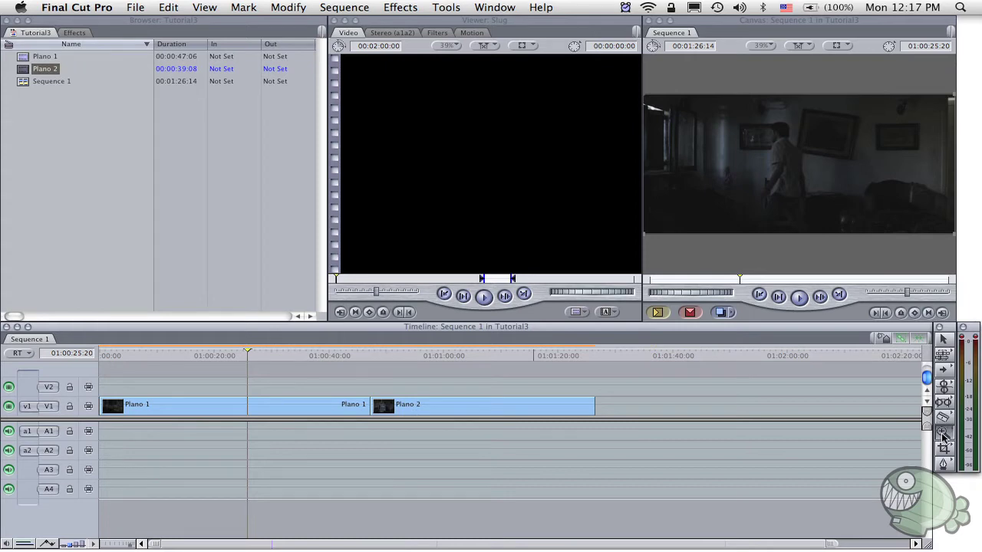
{"action": "left_click", "coordinate": [195, 405]}
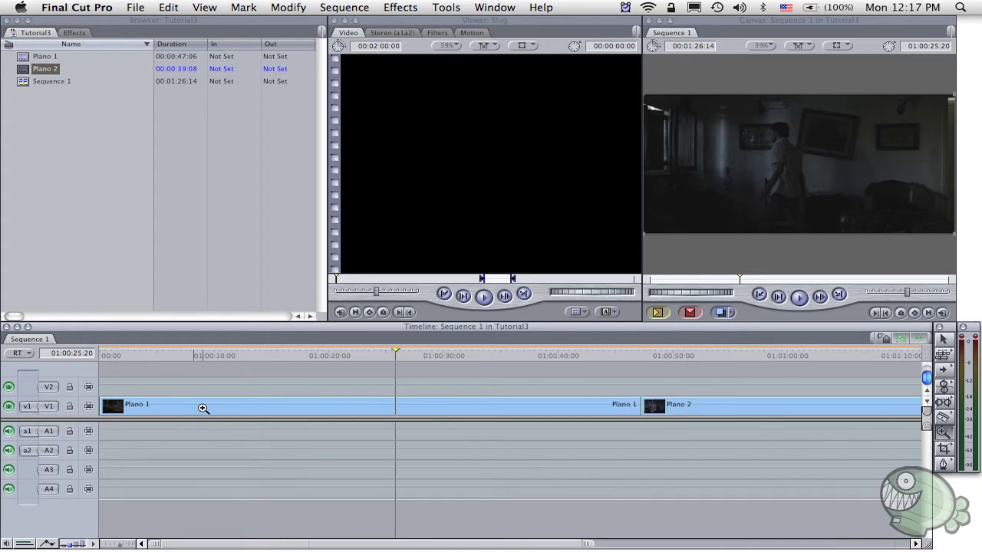
{"action": "left_click", "coordinate": [203, 406]}
{"action": "left_click", "coordinate": [202, 409], "text": "alt"}
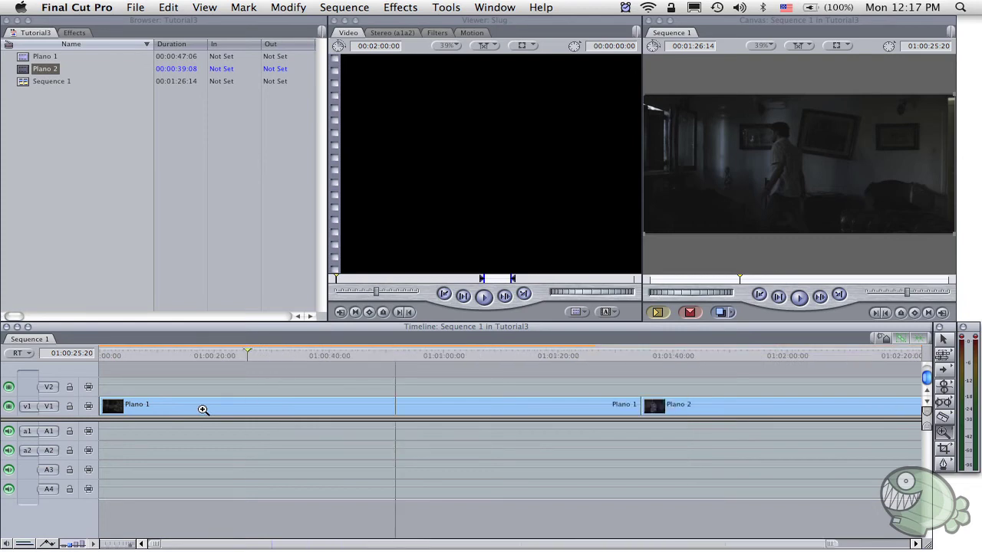
{"action": "left_click", "coordinate": [202, 410], "text": "alt"}
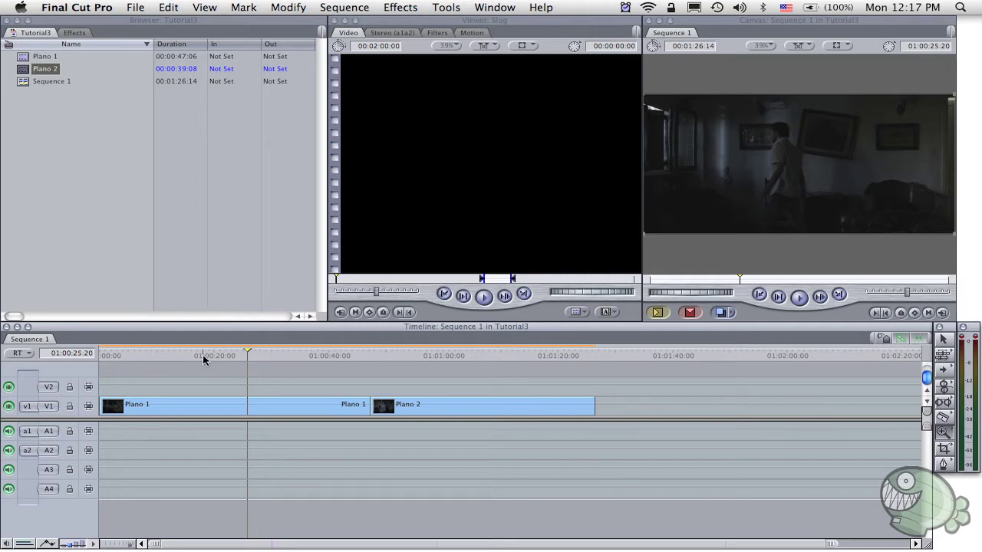
{"action": "left_click_drag", "start_coordinate": [109, 354], "coordinate": [564, 356]}
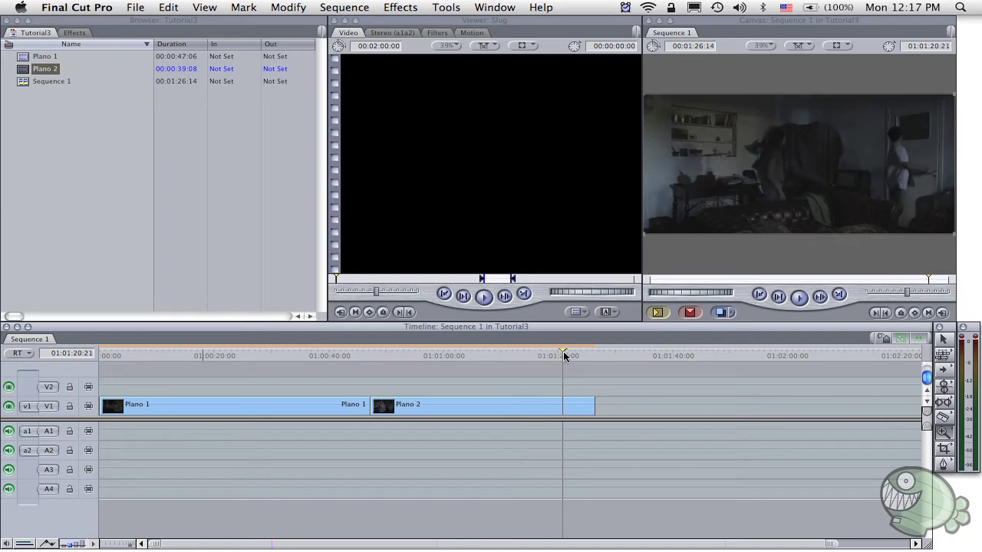
{"action": "key", "text": "a"}
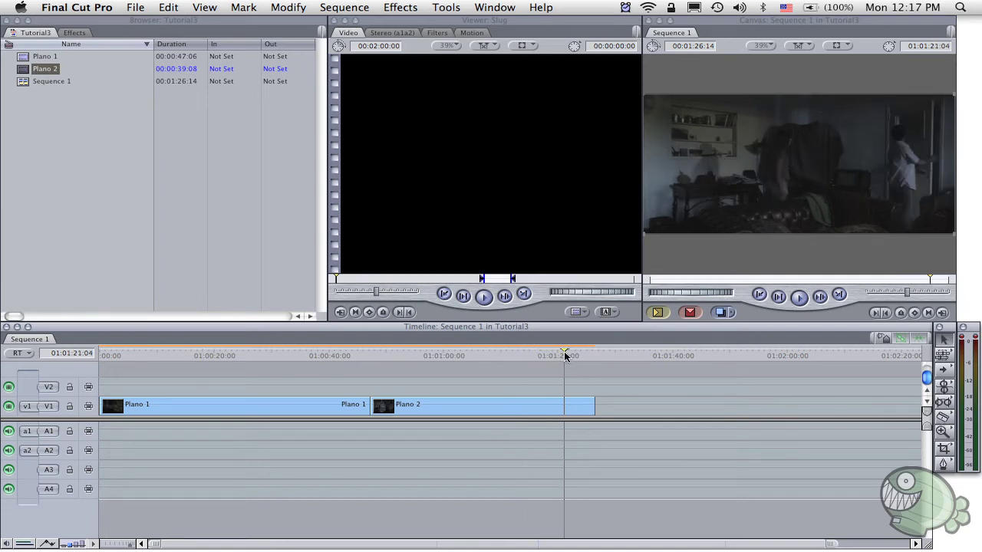
{"action": "mouse_move", "coordinate": [571, 354]}
{"action": "left_mouse_down"}
{"action": "mouse_move", "coordinate": [151, 364]}
{"action": "mouse_move", "coordinate": [108, 355]}
{"action": "left_mouse_up"}
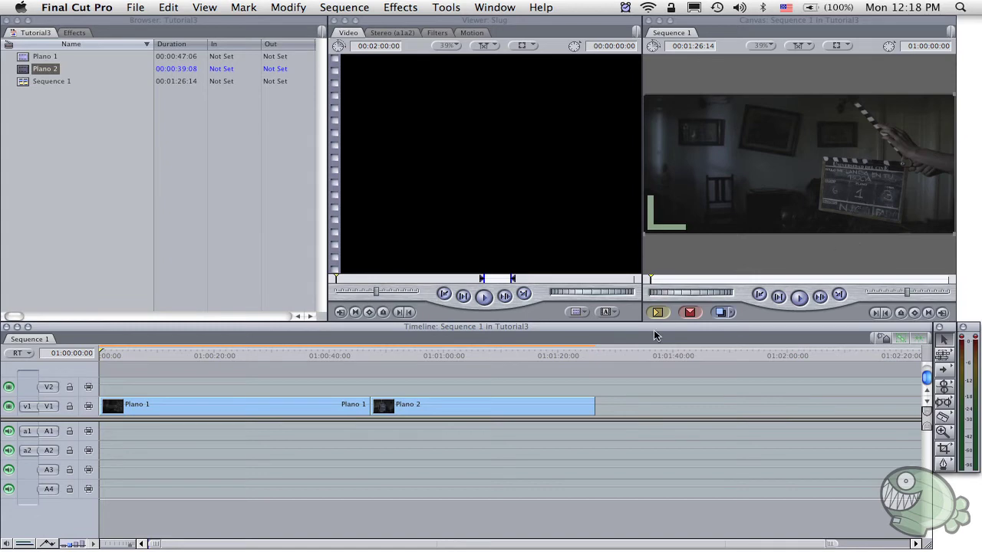
Step: Scrub Plano 1 past the slate to 01:00:09:12 and test a Razor Blade cut there
{"action": "left_click_drag", "start_coordinate": [106, 356], "coordinate": [131, 362]}
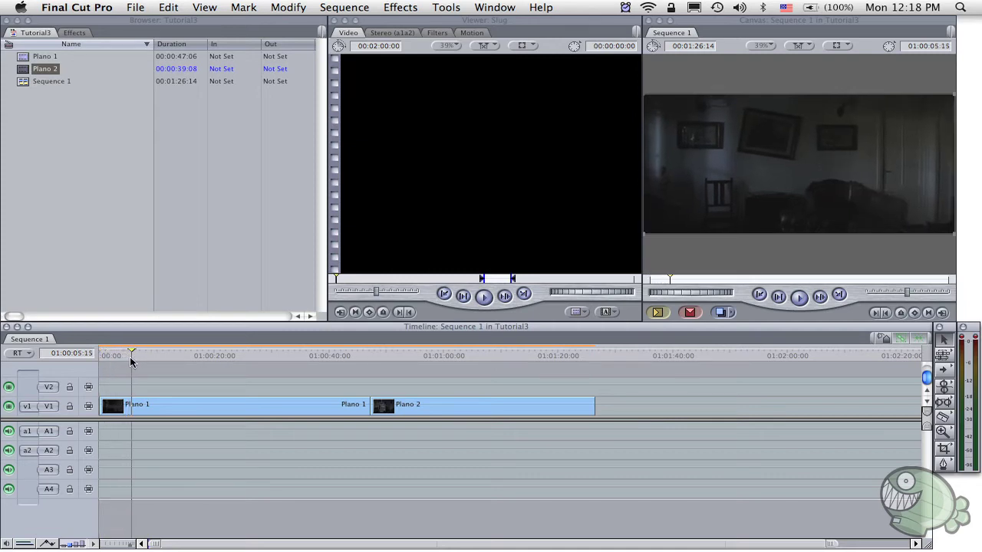
{"action": "left_click_drag", "start_coordinate": [130, 362], "coordinate": [153, 355]}
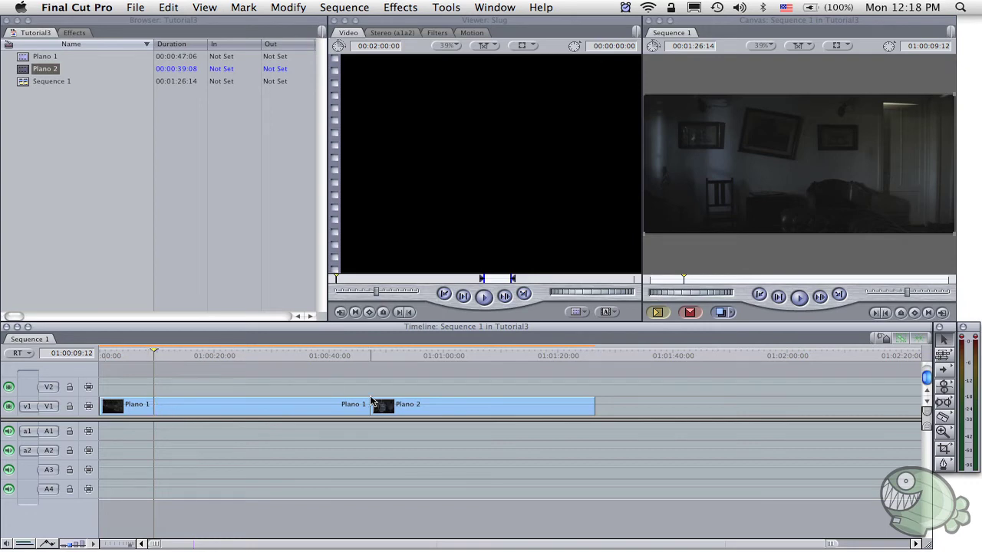
{"action": "left_click", "coordinate": [943, 416]}
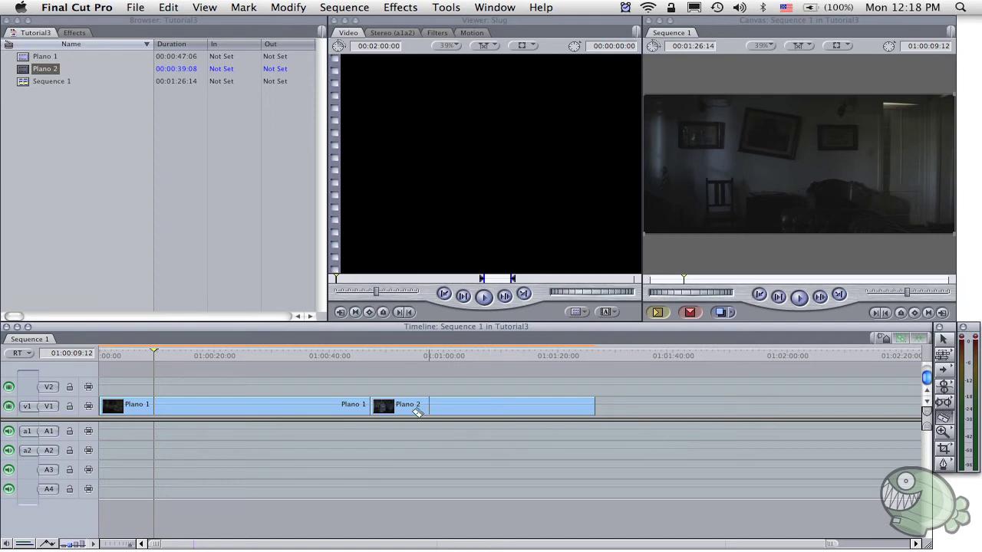
{"action": "left_click", "coordinate": [310, 408]}
Step: Turn snapping back on and razor Plano 1 at the 01:00:09:12 playhead
{"action": "left_click", "coordinate": [921, 342]}
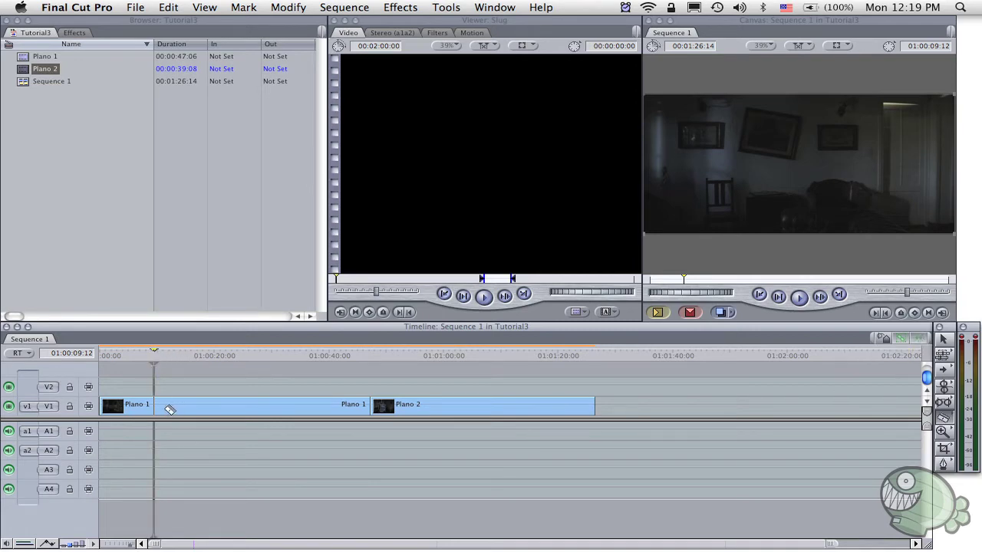
{"action": "left_click", "coordinate": [917, 339]}
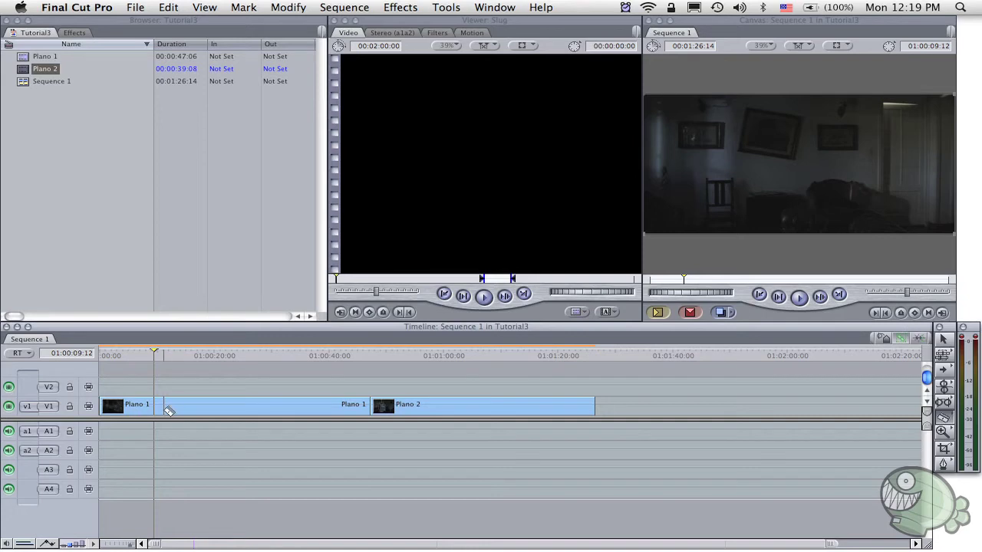
{"action": "left_click_drag", "start_coordinate": [151, 408], "coordinate": [185, 408]}
{"action": "left_click", "coordinate": [157, 410]}
{"action": "left_click", "coordinate": [157, 410]}
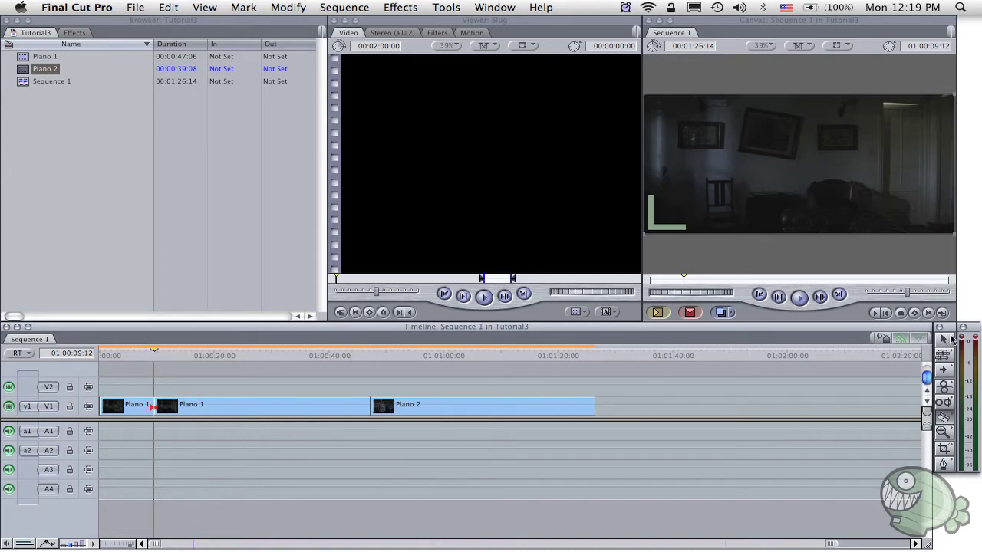
Step: Delete Plano 1's opening slate piece, leaving an empty gap before 01:00:09:12
{"action": "left_click", "coordinate": [944, 338]}
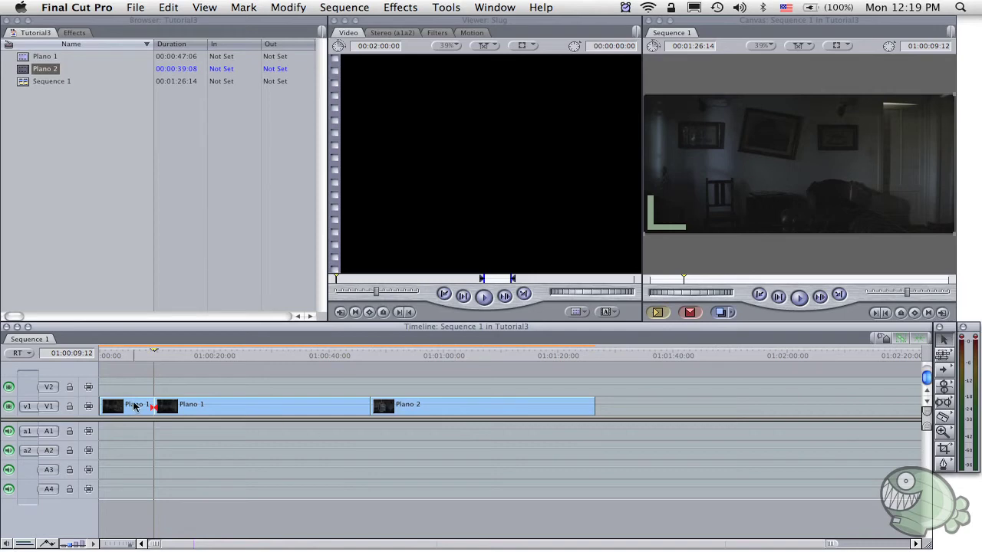
{"action": "left_click", "coordinate": [134, 406]}
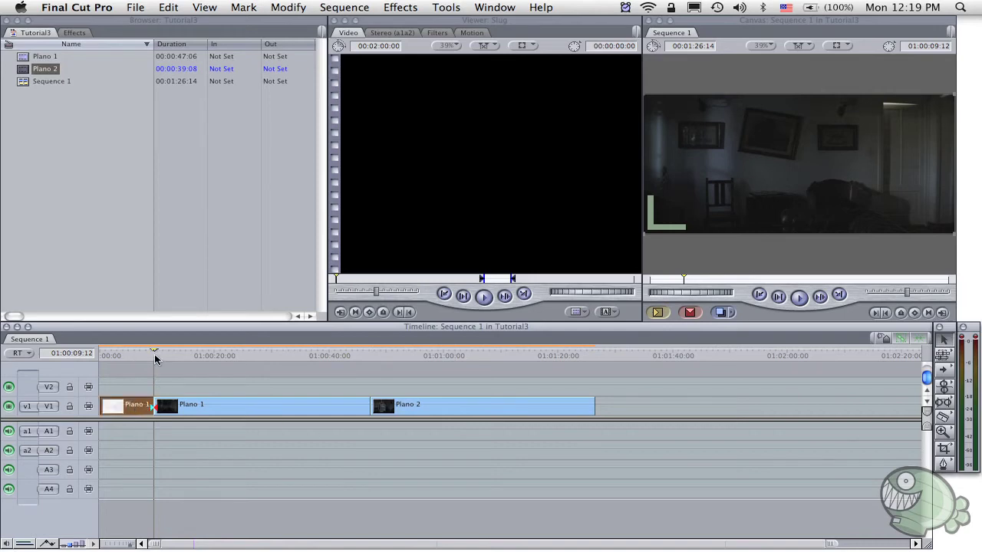
{"action": "mouse_move", "coordinate": [143, 358]}
{"action": "left_mouse_down"}
{"action": "mouse_move", "coordinate": [113, 355]}
{"action": "mouse_move", "coordinate": [154, 358]}
{"action": "left_mouse_up"}
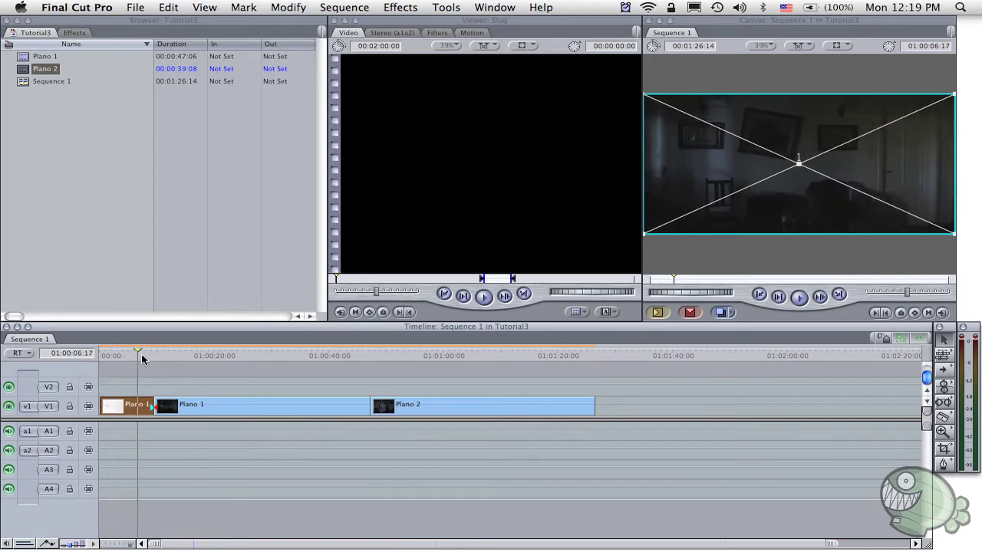
{"action": "left_click", "coordinate": [151, 387]}
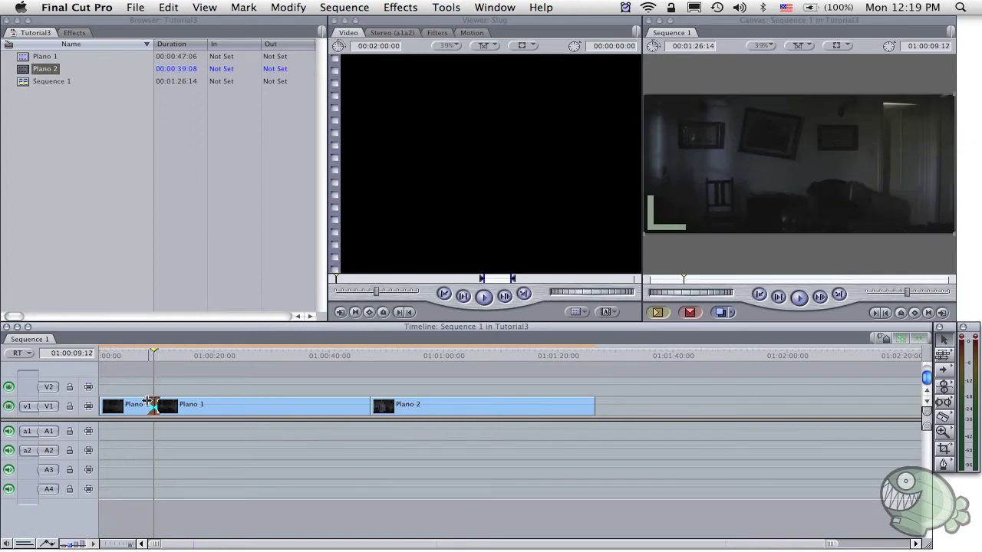
{"action": "left_click", "coordinate": [129, 411]}
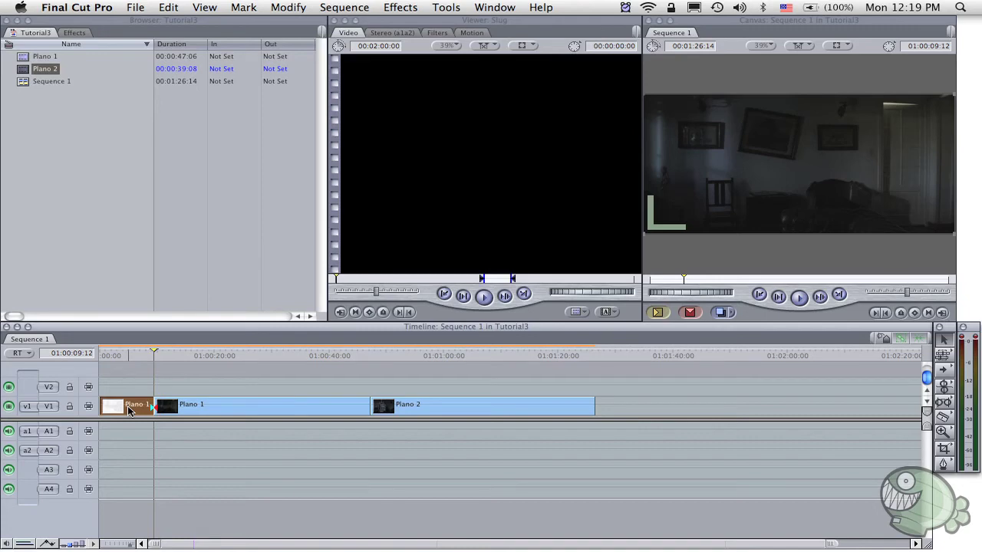
{"action": "key", "text": "Delete"}
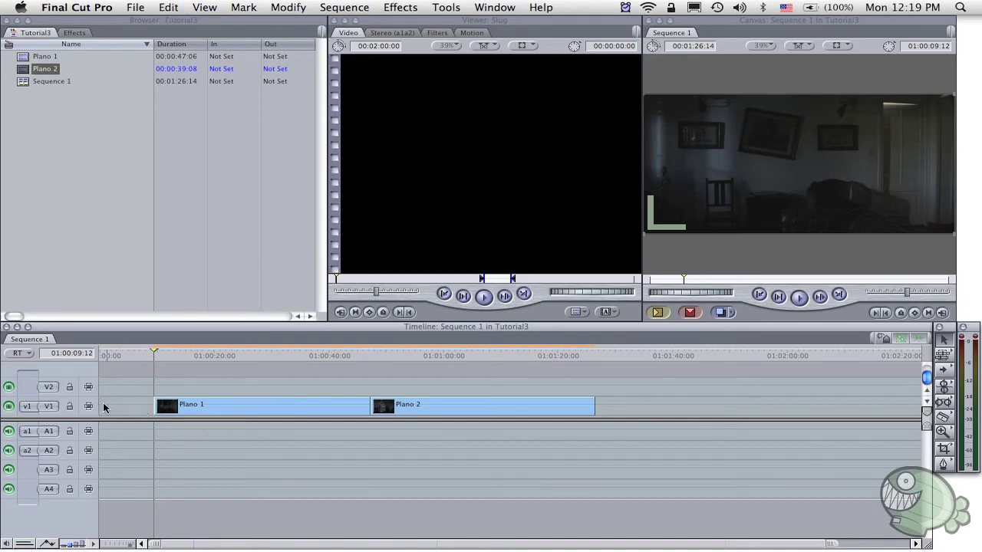
Step: Slide the remaining Plano 1 clip to the start of Sequence 1
{"action": "left_click_drag", "start_coordinate": [150, 355], "coordinate": [145, 355]}
{"action": "left_click", "coordinate": [252, 409]}
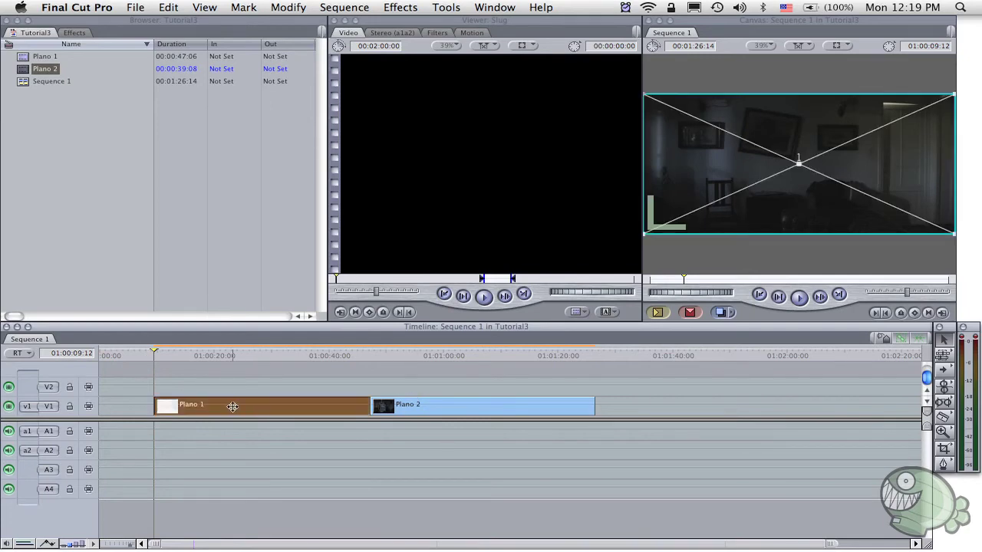
{"action": "left_click_drag", "start_coordinate": [232, 408], "coordinate": [156, 404]}
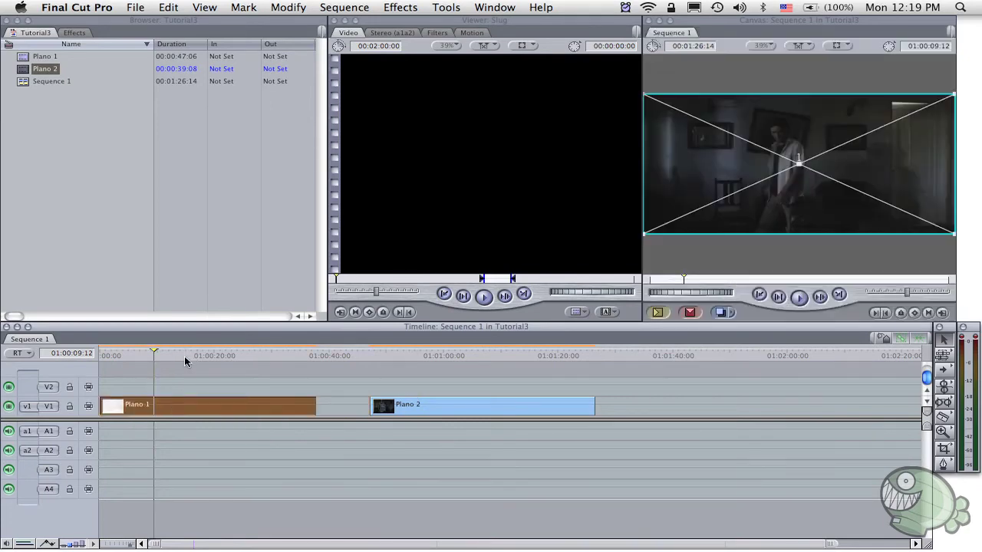
Step: Frame-step the playhead to 01:00:35:05, where the person has just left the shot
{"action": "left_click_drag", "start_coordinate": [184, 355], "coordinate": [300, 354]}
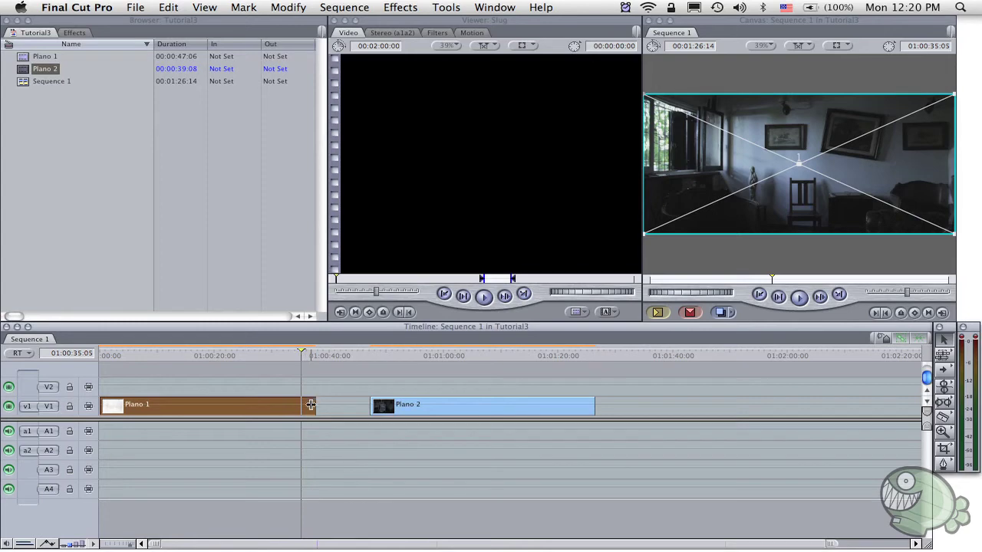
{"action": "key", "text": "Left"}
{"action": "key", "text": "Left"}
{"action": "key", "text": "Left"}
{"action": "key", "text": "Left"}
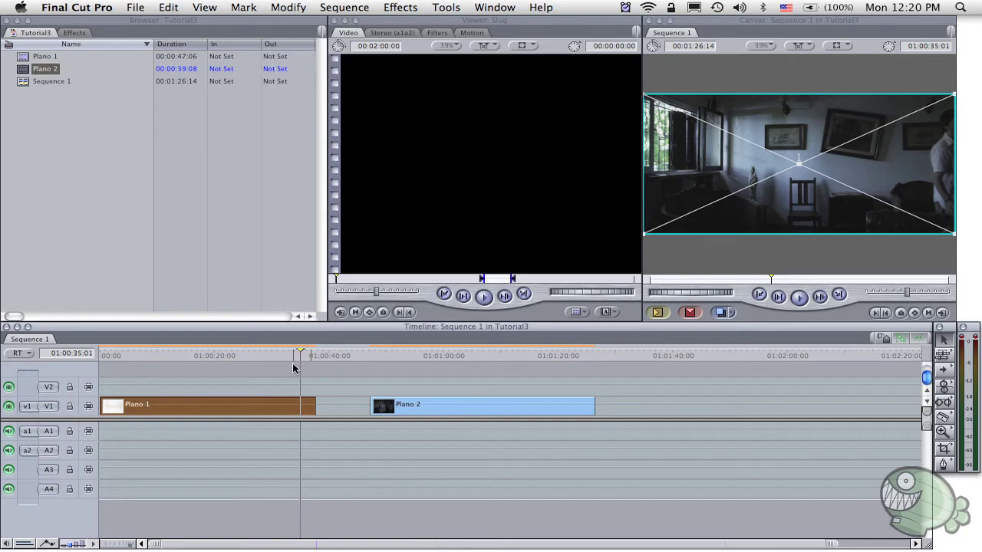
{"action": "key", "text": "Left"}
{"action": "key", "text": "Left"}
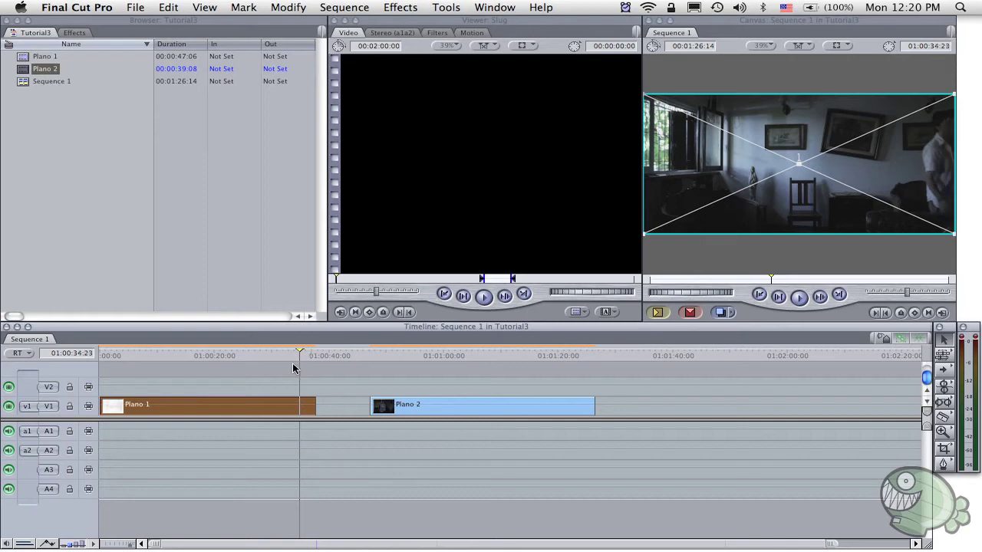
{"action": "key", "text": "Left"}
{"action": "key", "text": "Left"}
{"action": "key", "text": "Left"}
{"action": "key", "text": "Left"}
{"action": "key", "text": "Left"}
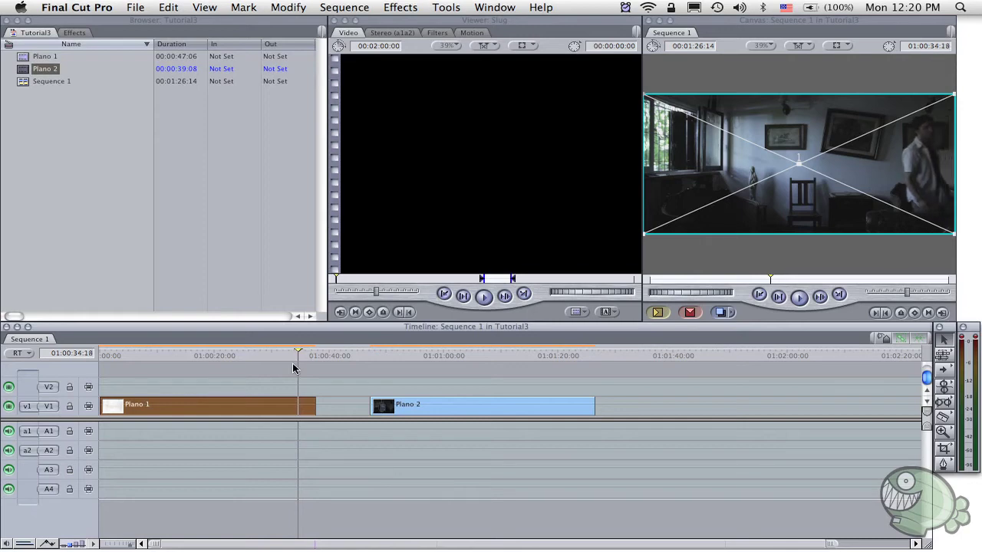
{"action": "key", "text": "Left"}
{"action": "key", "text": "Left"}
{"action": "key", "text": "Left"}
{"action": "key", "text": "Left"}
{"action": "key", "text": "Left"}
{"action": "key", "text": "Left"}
{"action": "key", "text": "Left"}
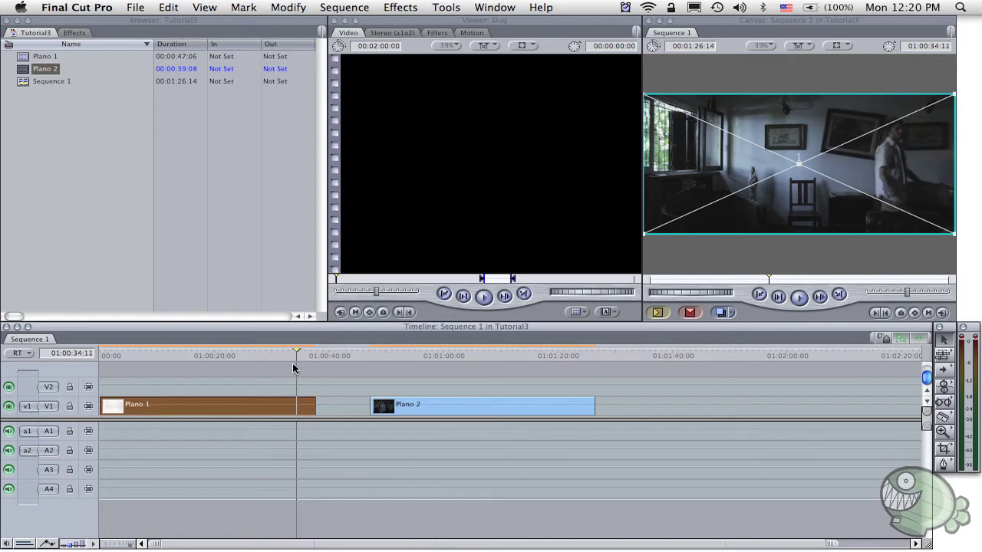
{"action": "key", "text": "Left"}
{"action": "key", "text": "Left"}
{"action": "key", "text": "Left"}
{"action": "key", "text": "Left"}
{"action": "key", "text": "Left"}
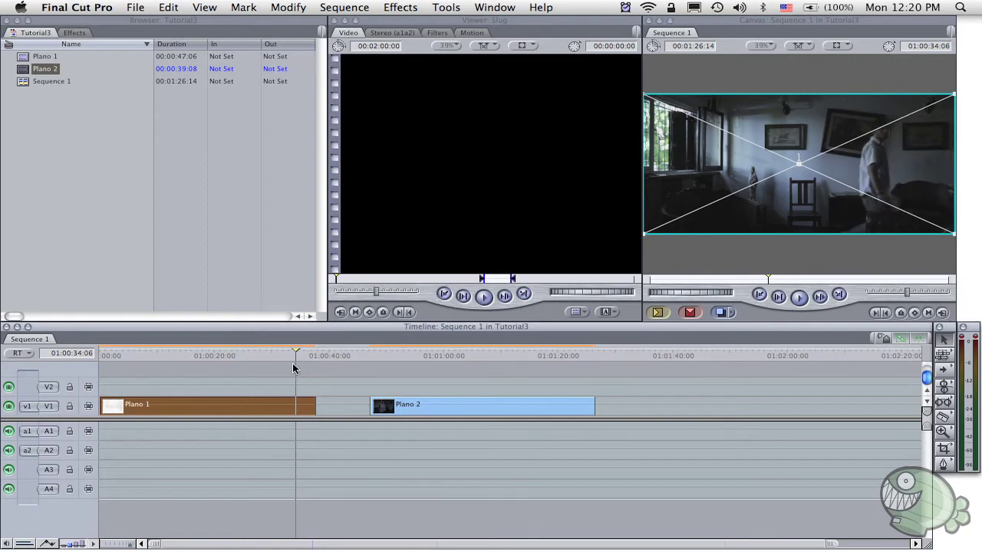
{"action": "key", "text": "Right"}
{"action": "key", "text": "Right"}
{"action": "key", "text": "Right"}
{"action": "key", "text": "Right"}
{"action": "key", "text": "Right"}
{"action": "key", "text": "Right"}
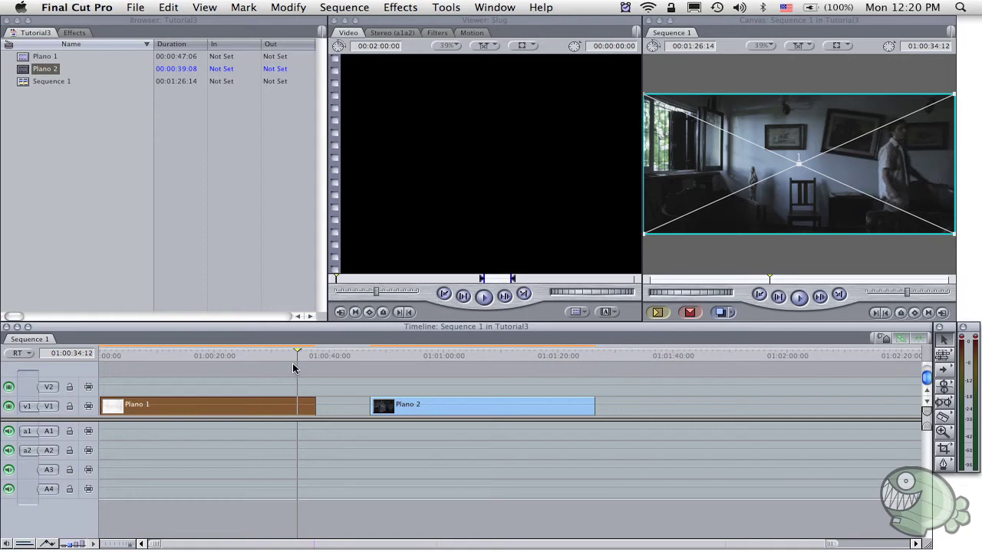
{"action": "key", "text": "Right"}
{"action": "key", "text": "Right"}
{"action": "key", "text": "Right"}
{"action": "key", "text": "Right"}
{"action": "key", "text": "Right"}
{"action": "key", "text": "Right"}
{"action": "key", "text": "Right"}
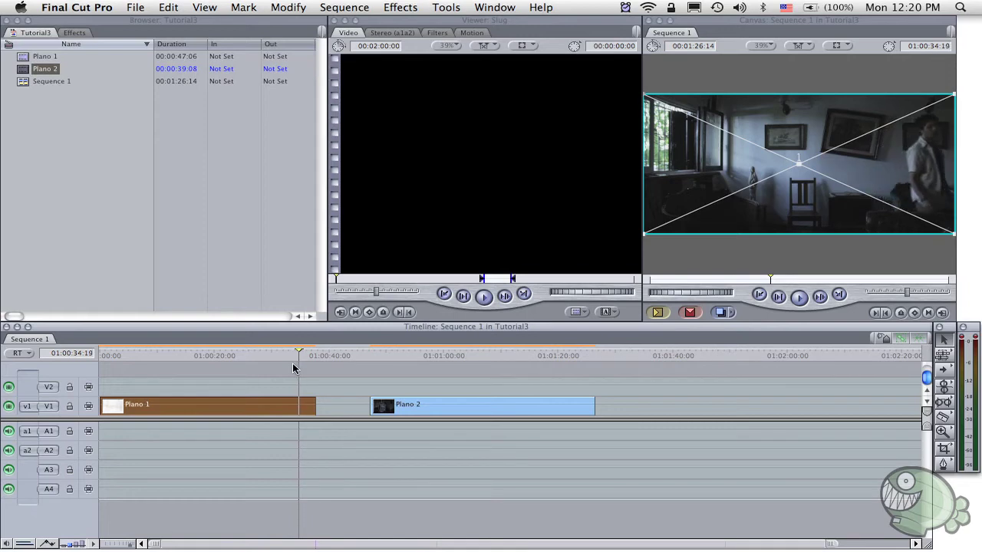
{"action": "key", "text": "Right"}
{"action": "key", "text": "Right"}
{"action": "key", "text": "Right"}
{"action": "key", "text": "Right"}
{"action": "key", "text": "Right"}
{"action": "key", "text": "Right"}
{"action": "key", "text": "Right"}
{"action": "key", "text": "Right"}
{"action": "key", "text": "Right"}
{"action": "key", "text": "Right"}
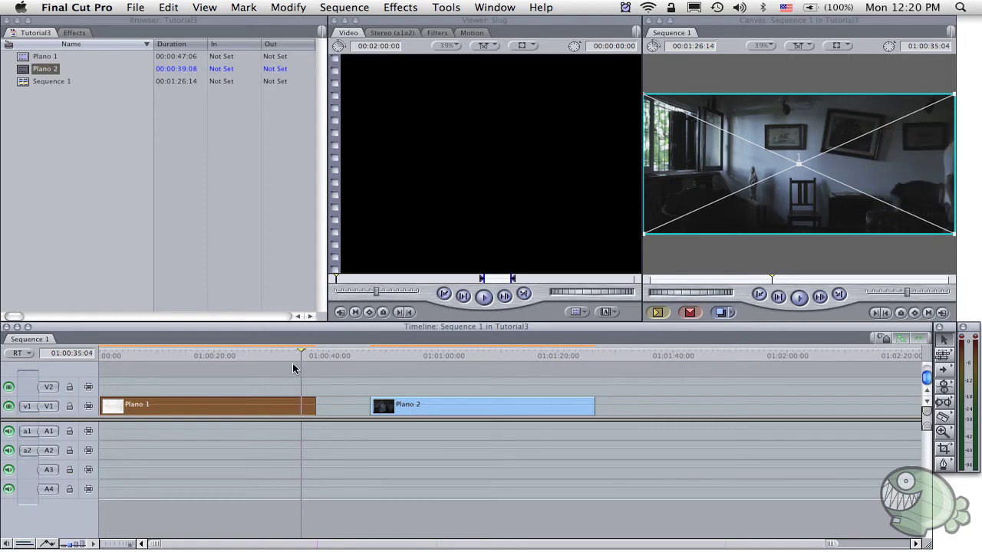
{"action": "key", "text": "Right"}
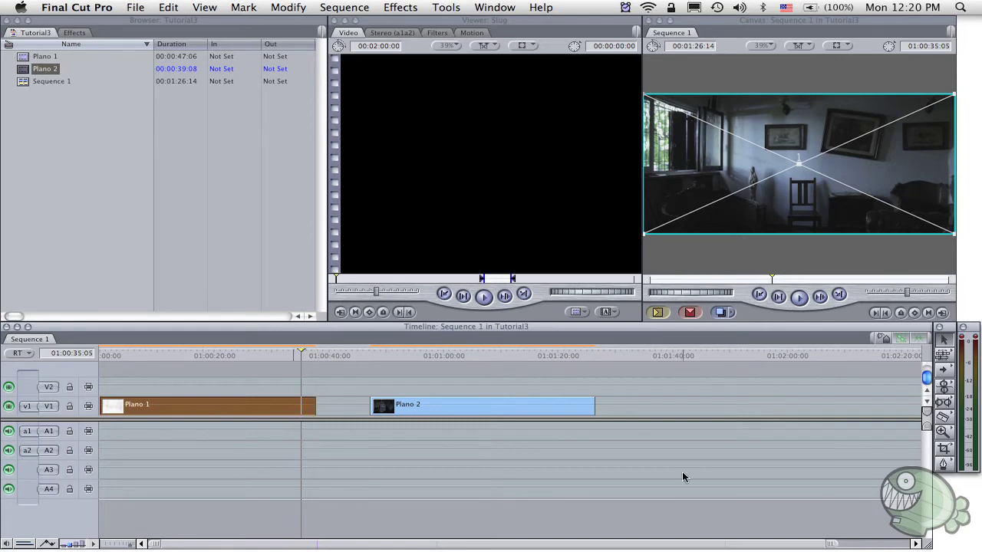
Step: Trim Plano 1's end back to the playhead at 01:00:35:05, making it 00:00:35:05 long
{"action": "left_click", "coordinate": [943, 417]}
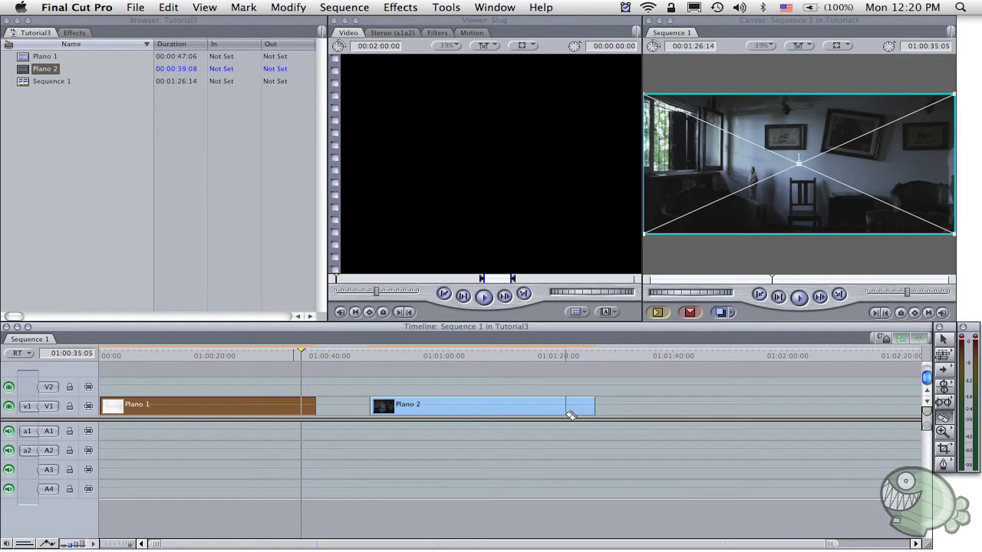
{"action": "left_click", "coordinate": [307, 406]}
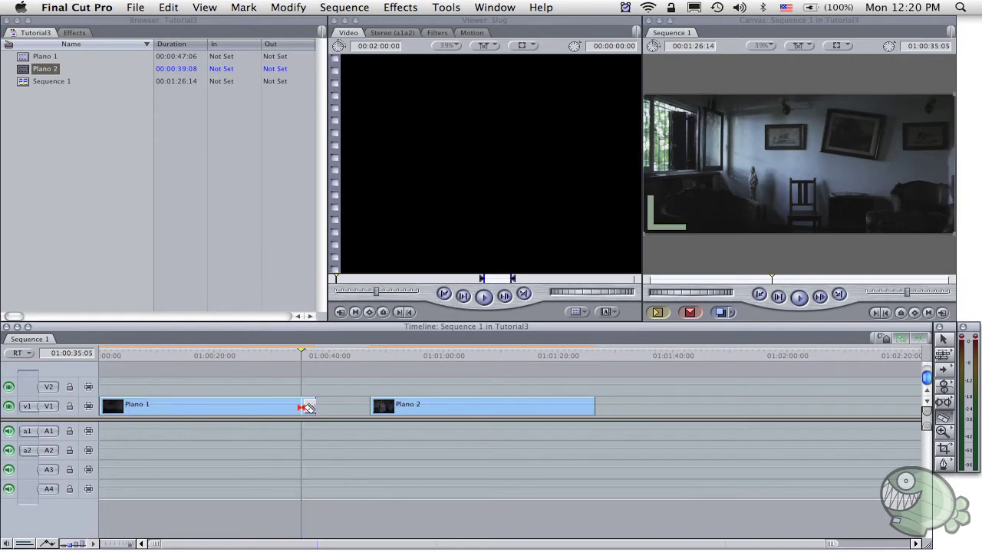
{"action": "key", "text": "super+z"}
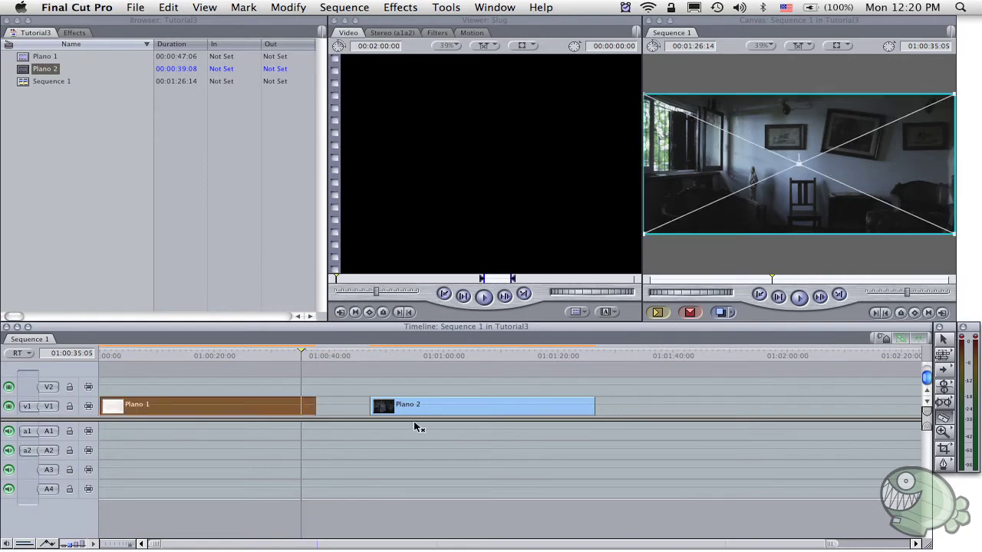
{"action": "left_click", "coordinate": [943, 339]}
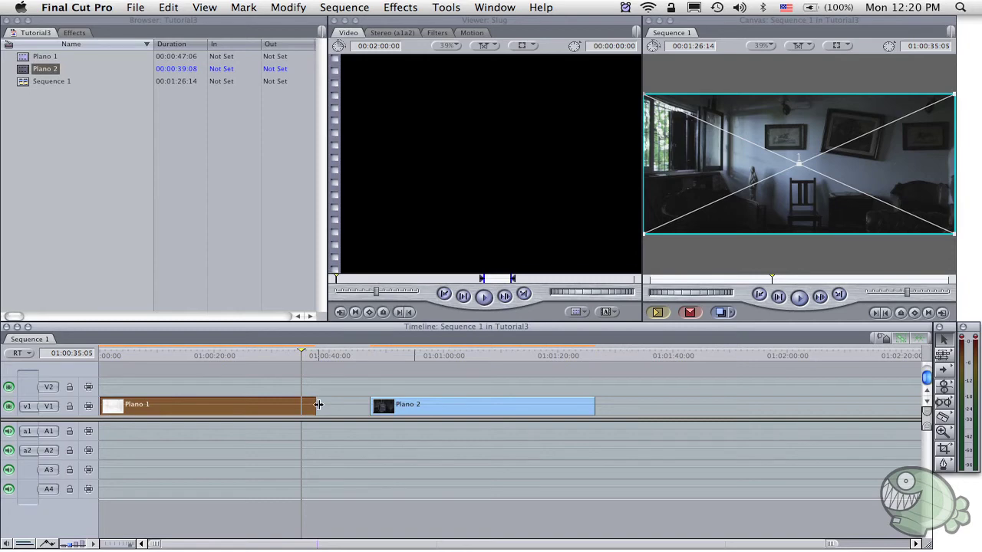
{"action": "left_click_drag", "start_coordinate": [318, 405], "coordinate": [322, 400]}
{"action": "mouse_move", "coordinate": [317, 405]}
{"action": "left_mouse_down"}
{"action": "mouse_move", "coordinate": [276, 408]}
{"action": "mouse_move", "coordinate": [292, 409]}
{"action": "left_mouse_up"}
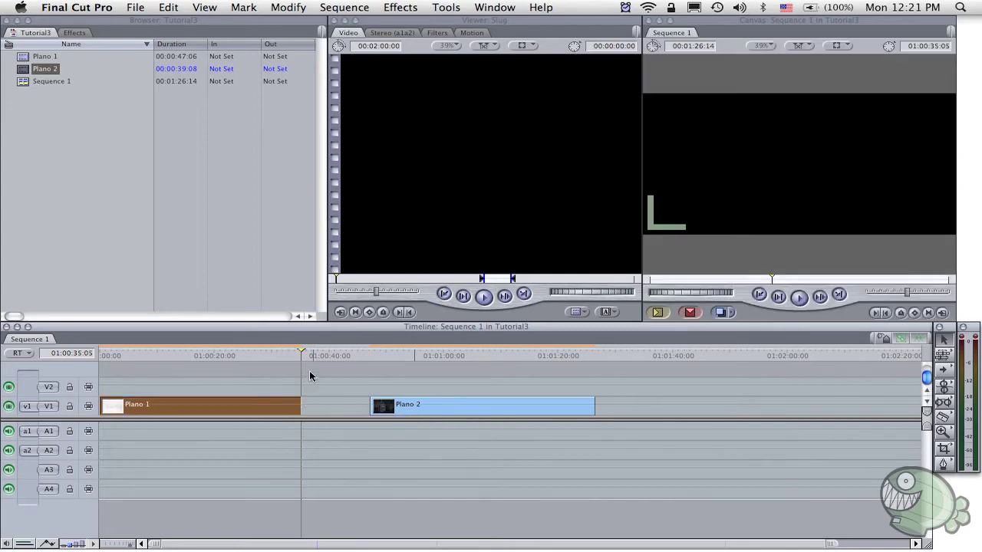
{"action": "key", "text": "Left"}
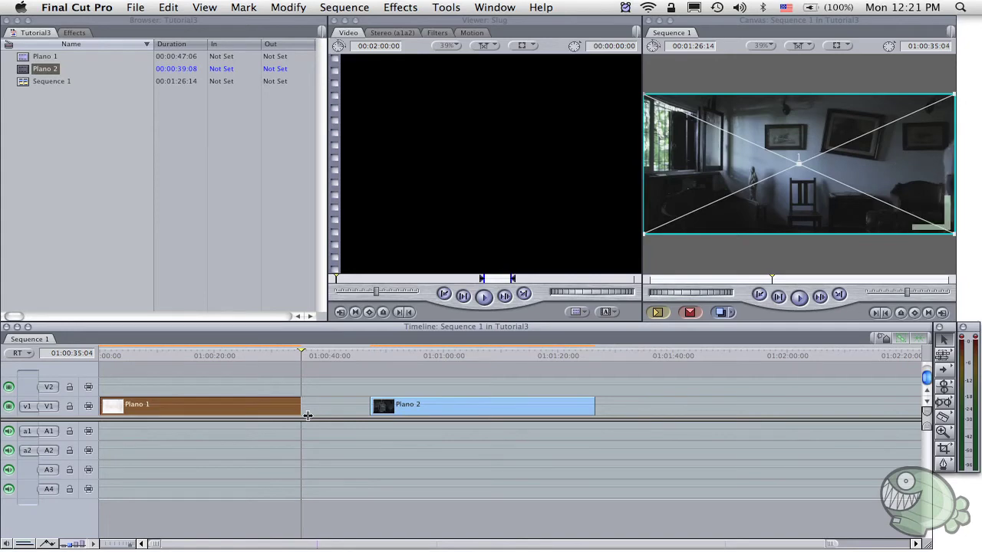
{"action": "key", "text": "Left"}
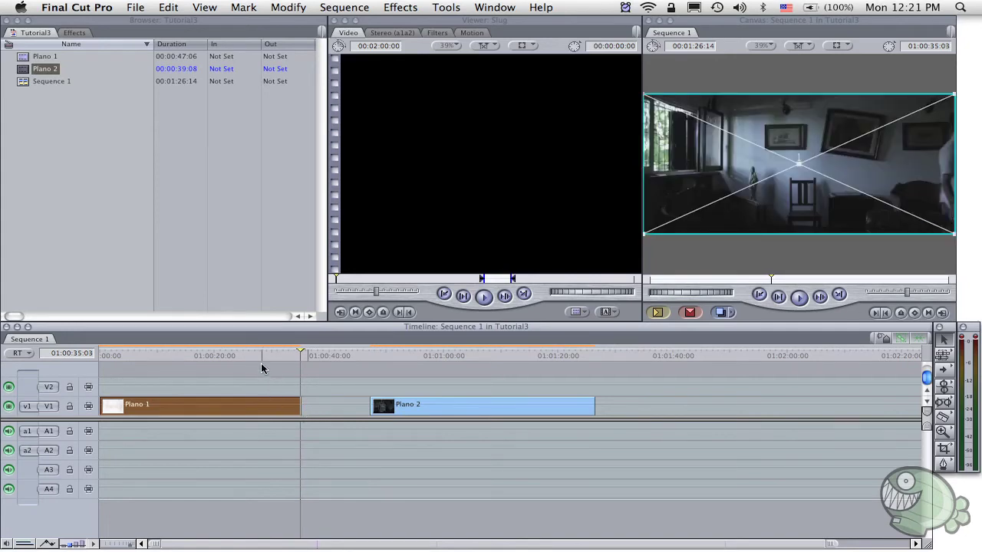
{"action": "left_click", "coordinate": [276, 353]}
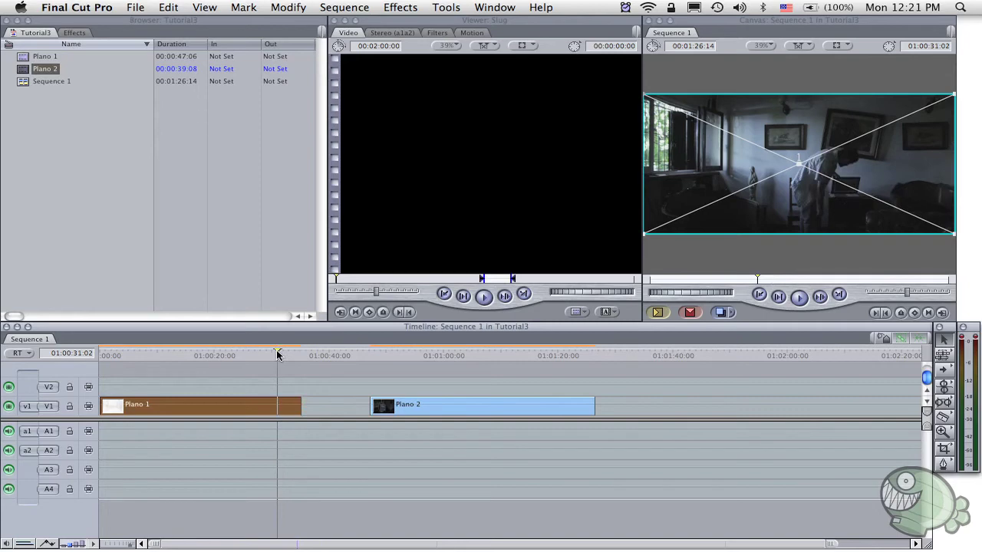
{"action": "key", "text": "space"}
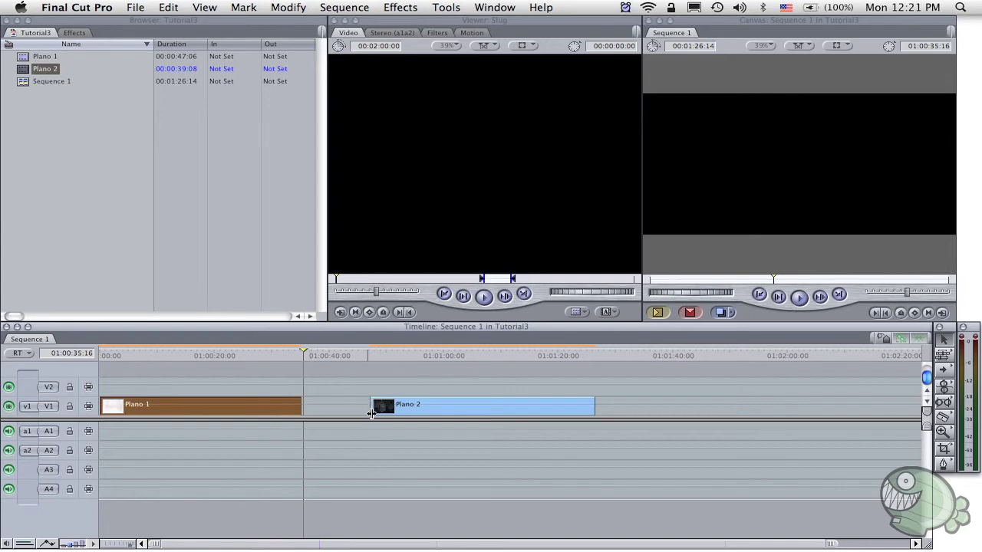
Step: Slide Plano 2 left against Plano 1's end, shortening Sequence 1 to 00:01:14:13
{"action": "left_click_drag", "start_coordinate": [303, 354], "coordinate": [370, 354]}
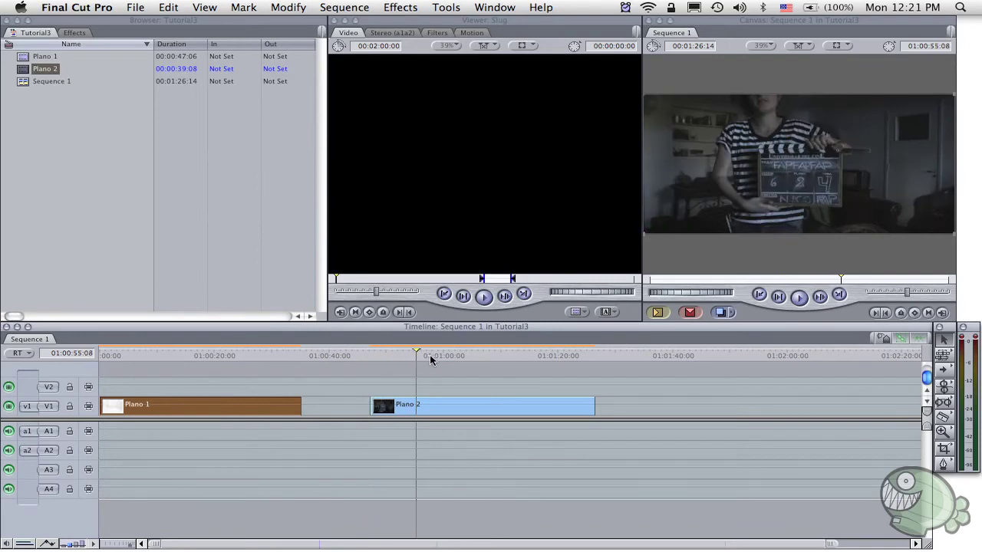
{"action": "left_click_drag", "start_coordinate": [382, 356], "coordinate": [453, 354]}
{"action": "left_click_drag", "start_coordinate": [426, 401], "coordinate": [300, 402]}
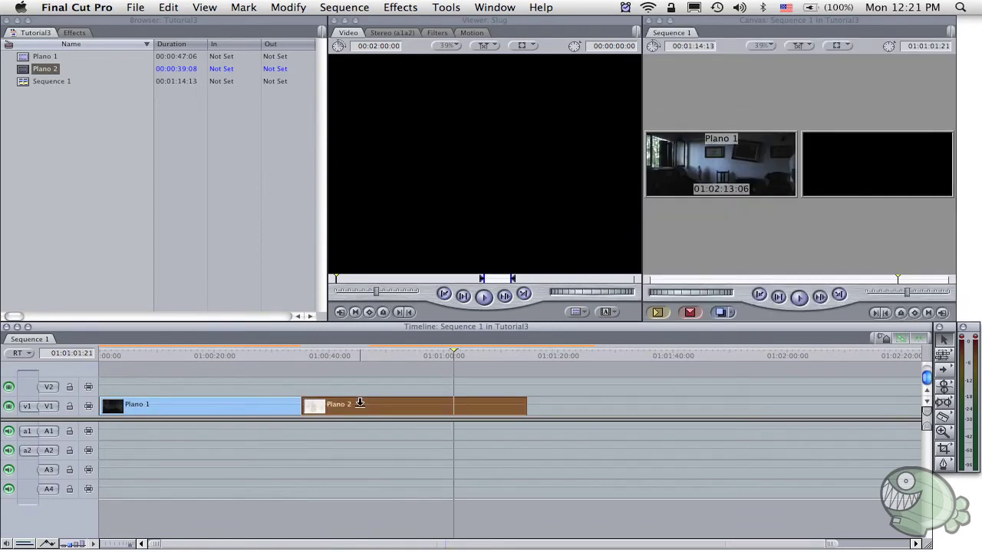
{"action": "mouse_move", "coordinate": [312, 352]}
{"action": "left_mouse_down"}
{"action": "mouse_move", "coordinate": [304, 352]}
{"action": "mouse_move", "coordinate": [388, 353]}
{"action": "left_mouse_up"}
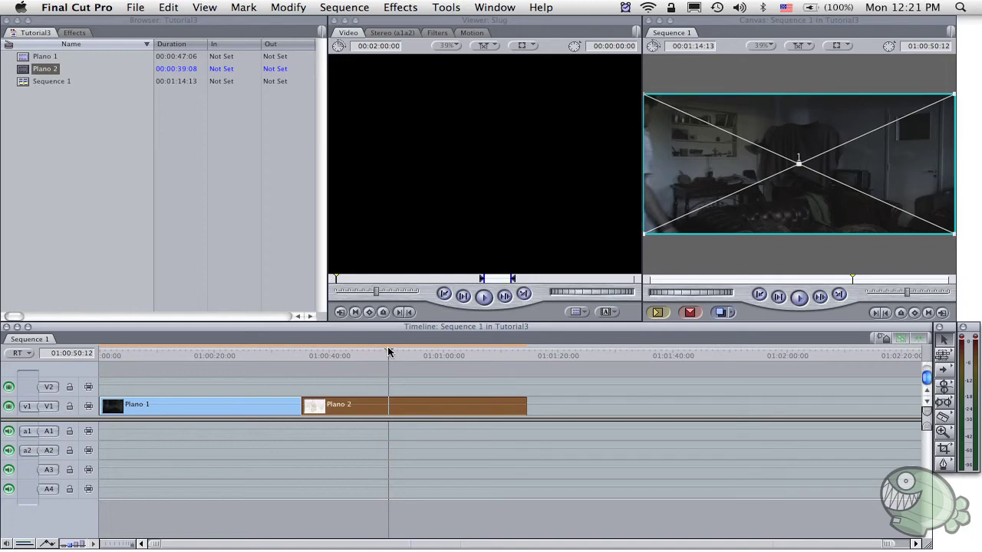
{"action": "left_click_drag", "start_coordinate": [388, 351], "coordinate": [388, 351]}
Step: Drag Plano 2's In point past the clapperboard so Sequence 1 runs 00:00:59:06
{"action": "left_click_drag", "start_coordinate": [306, 406], "coordinate": [366, 406]}
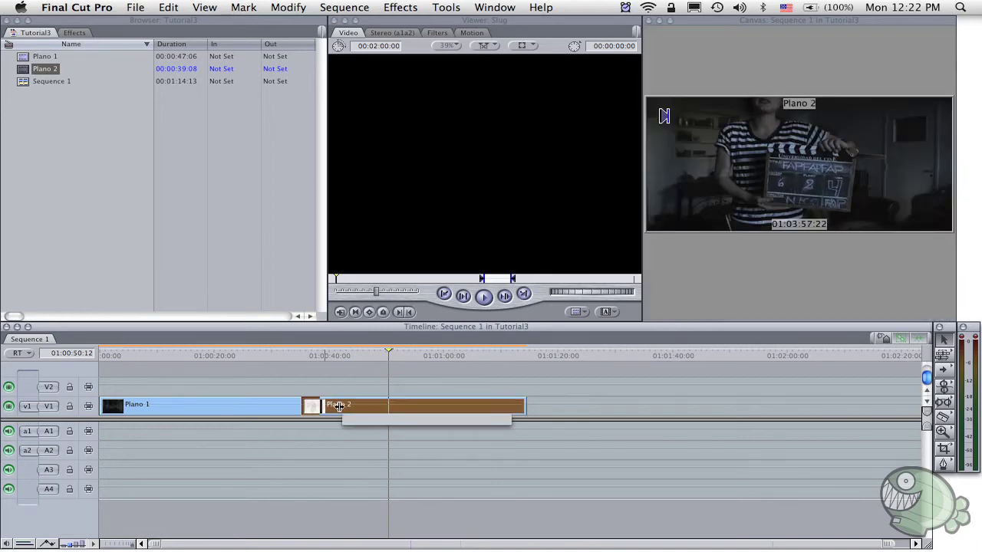
{"action": "mouse_move", "coordinate": [365, 406]}
{"action": "left_mouse_down"}
{"action": "mouse_move", "coordinate": [389, 406]}
{"action": "mouse_move", "coordinate": [324, 407]}
{"action": "left_mouse_up"}
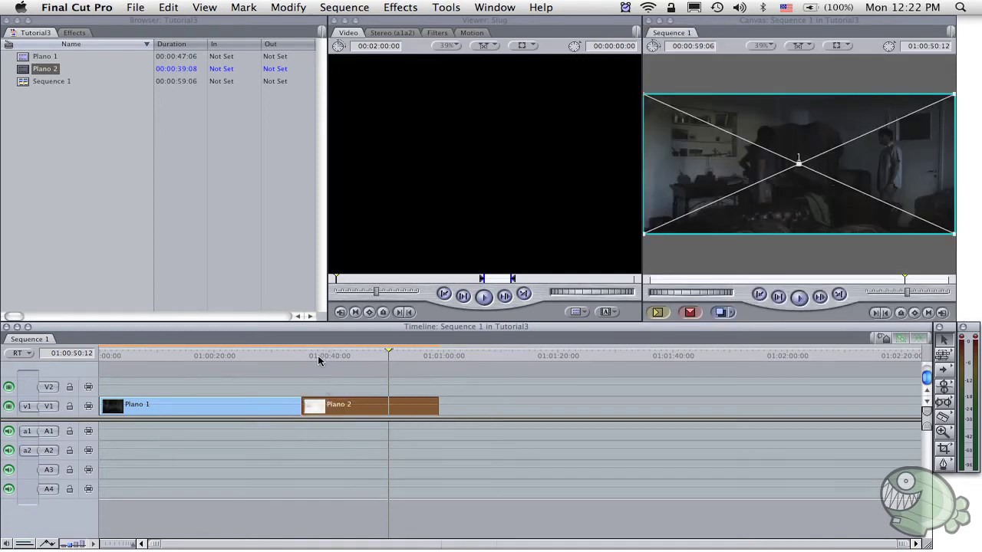
{"action": "left_click_drag", "start_coordinate": [318, 355], "coordinate": [307, 354]}
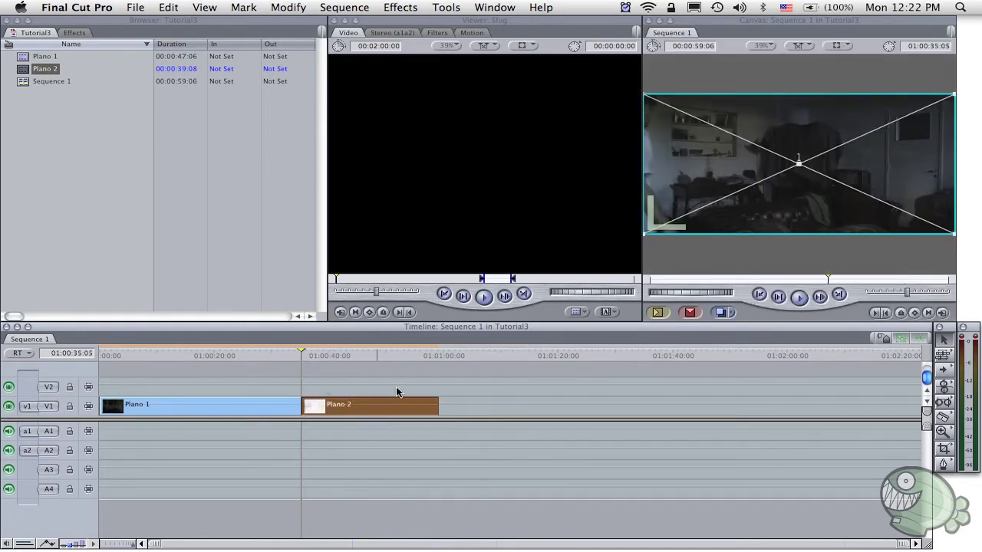
{"action": "left_click", "coordinate": [942, 431]}
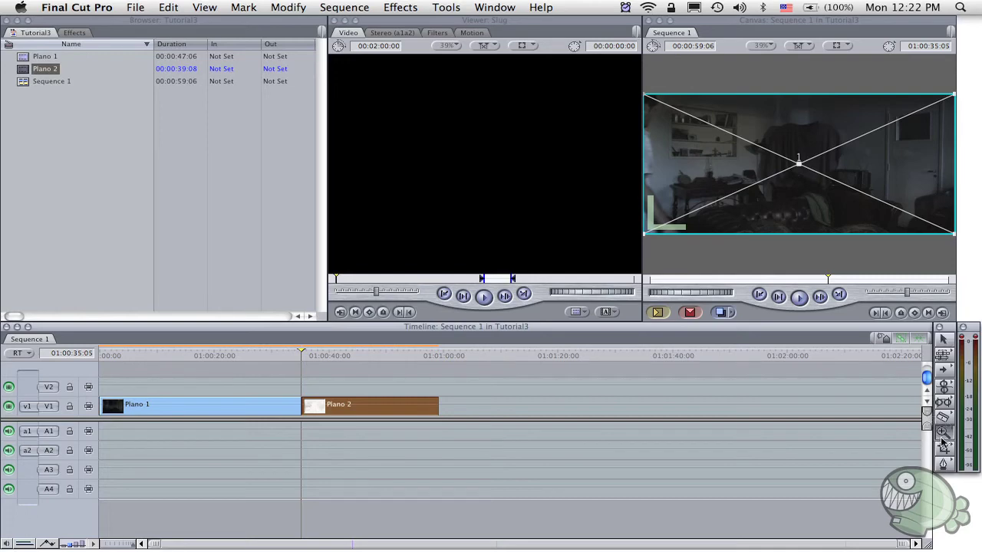
{"action": "left_click", "coordinate": [313, 404]}
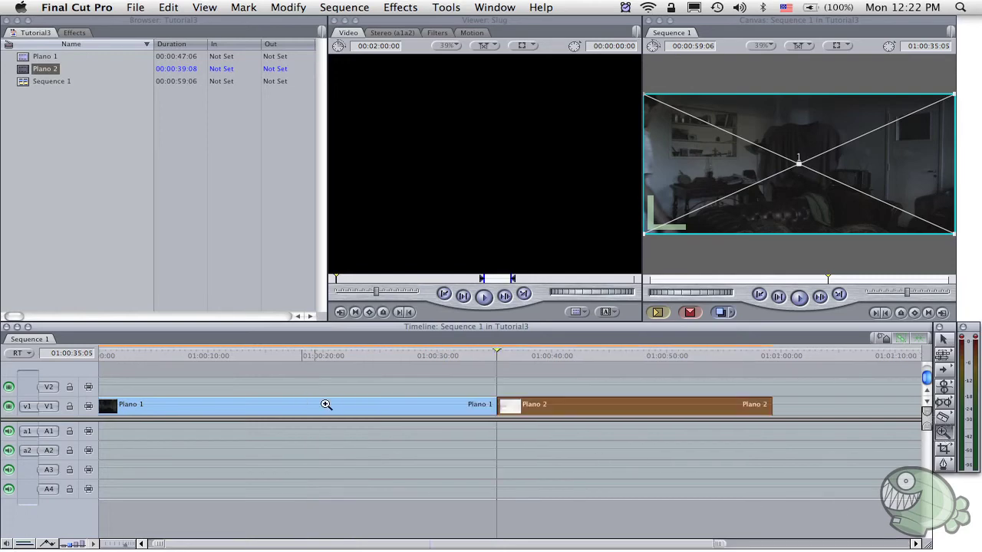
{"action": "left_click", "coordinate": [492, 409]}
{"action": "left_click", "coordinate": [492, 410]}
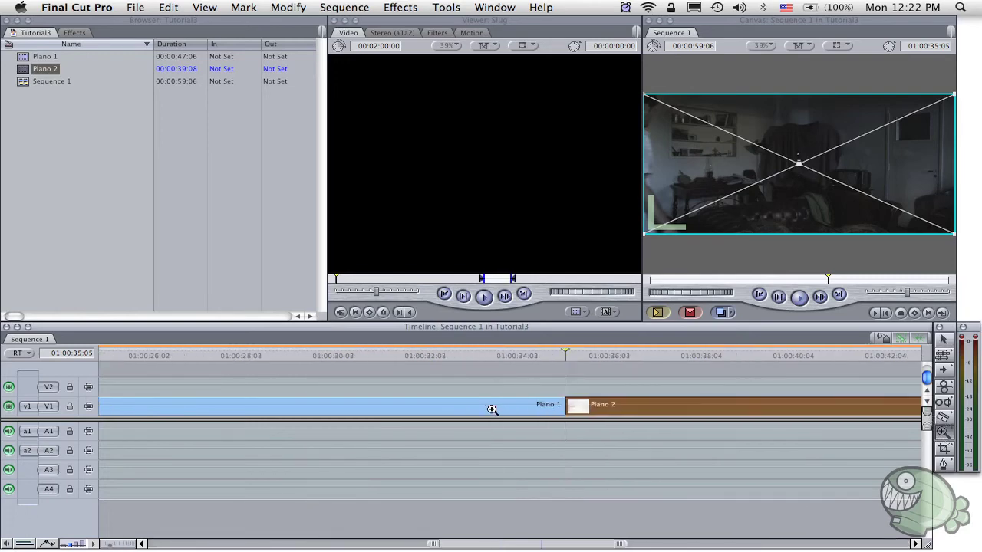
{"action": "key", "text": "Left"}
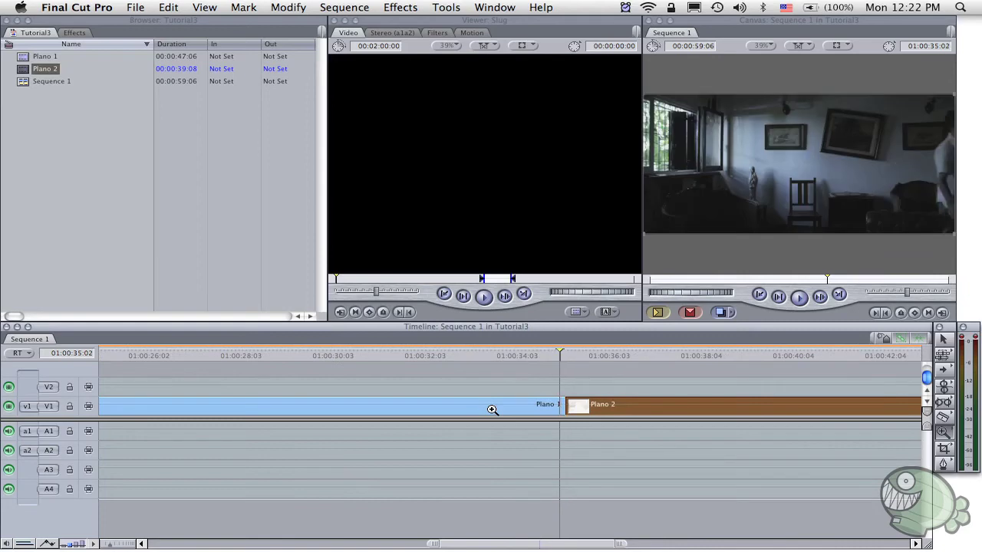
{"action": "left_click", "coordinate": [549, 405]}
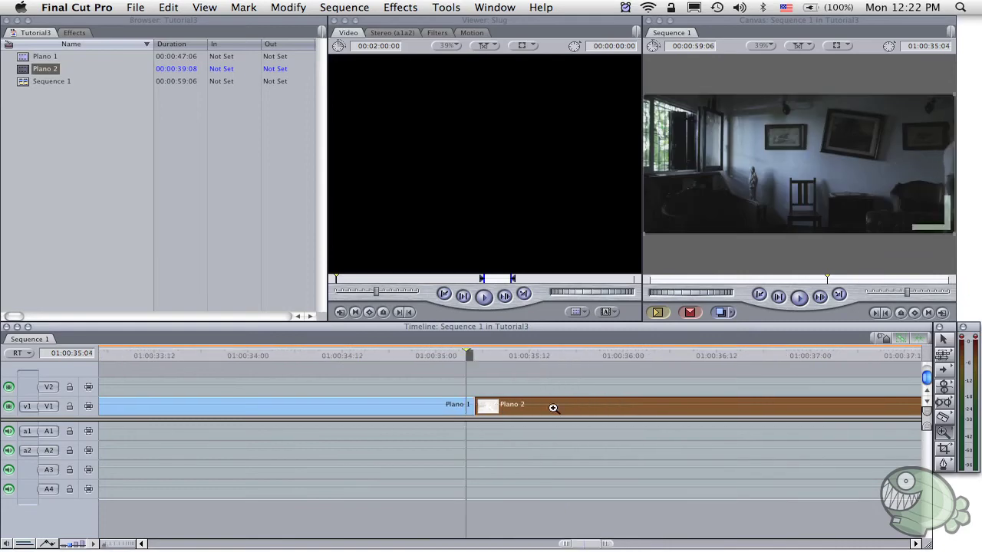
{"action": "left_click", "coordinate": [546, 406]}
{"action": "left_click", "coordinate": [546, 406]}
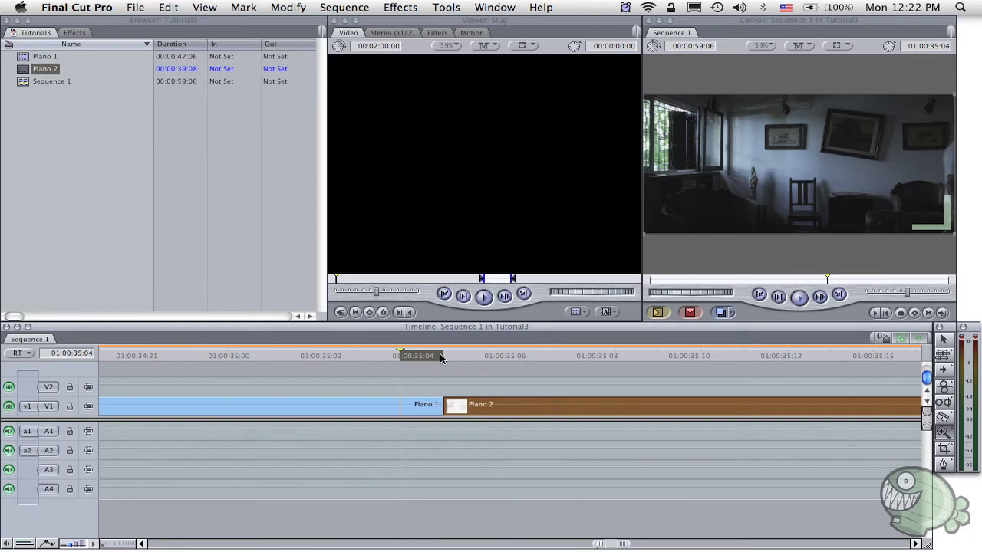
{"action": "key", "text": "Left"}
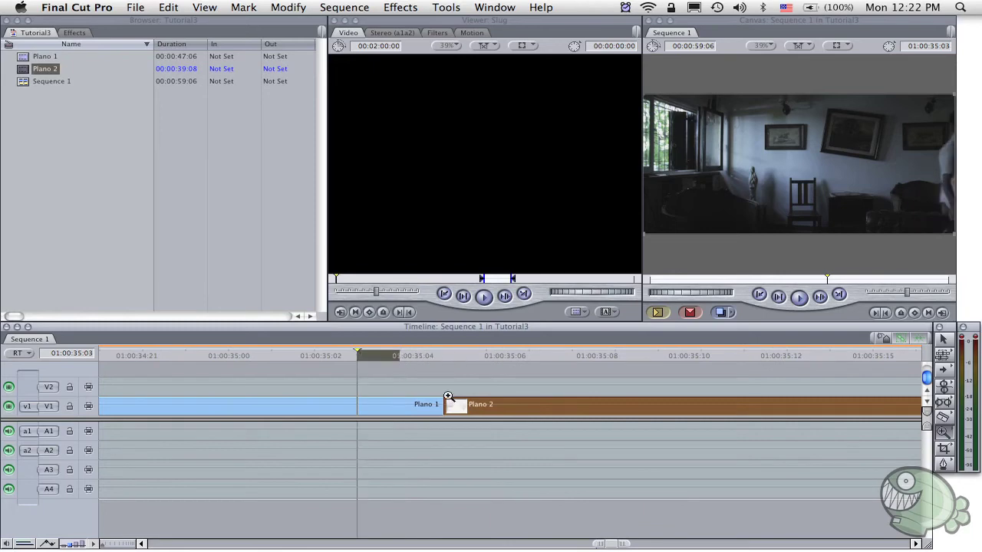
{"action": "key", "text": "Left"}
{"action": "key", "text": "Left"}
{"action": "key", "text": "Right"}
{"action": "key", "text": "Right"}
{"action": "key", "text": "Right"}
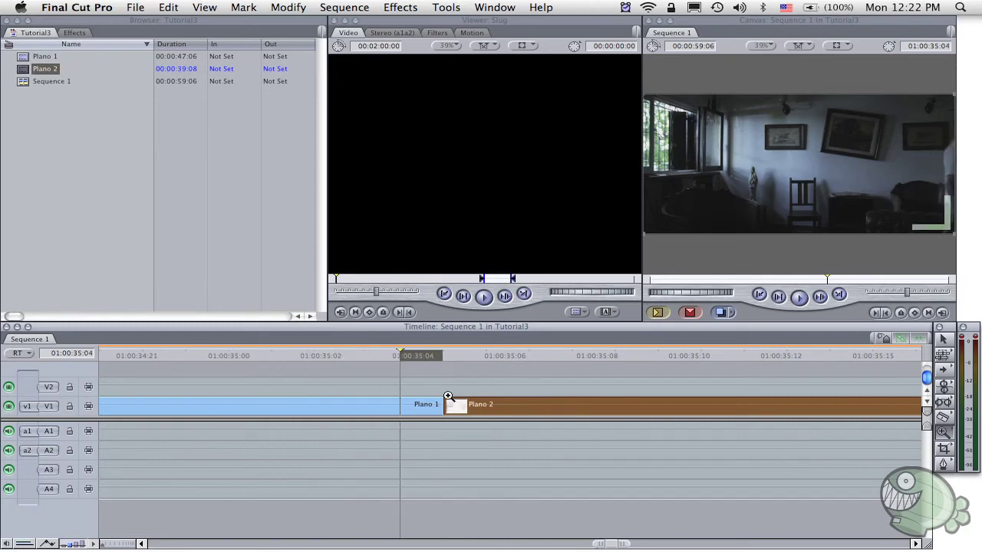
{"action": "key", "text": "Right"}
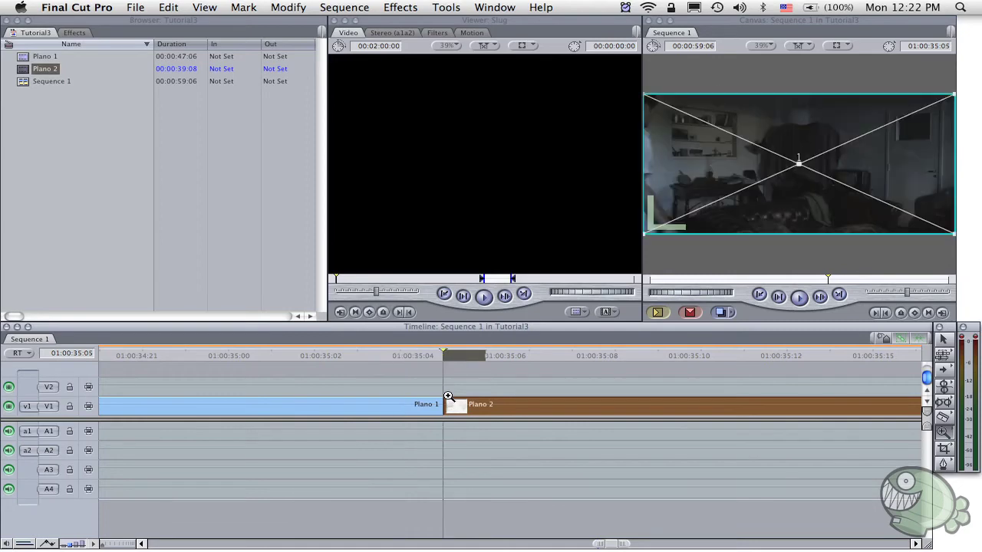
{"action": "key", "text": "Left"}
{"action": "key", "text": "Left"}
{"action": "key", "text": "Left"}
{"action": "key", "text": "Left"}
{"action": "key", "text": "Right"}
{"action": "key", "text": "Right"}
{"action": "key", "text": "Right"}
{"action": "key", "text": "Right"}
{"action": "key", "text": "Right"}
{"action": "key", "text": "Right"}
{"action": "key", "text": "Left"}
{"action": "key", "text": "Left"}
{"action": "key", "text": "Left"}
{"action": "key", "text": "Left"}
{"action": "key", "text": "Left"}
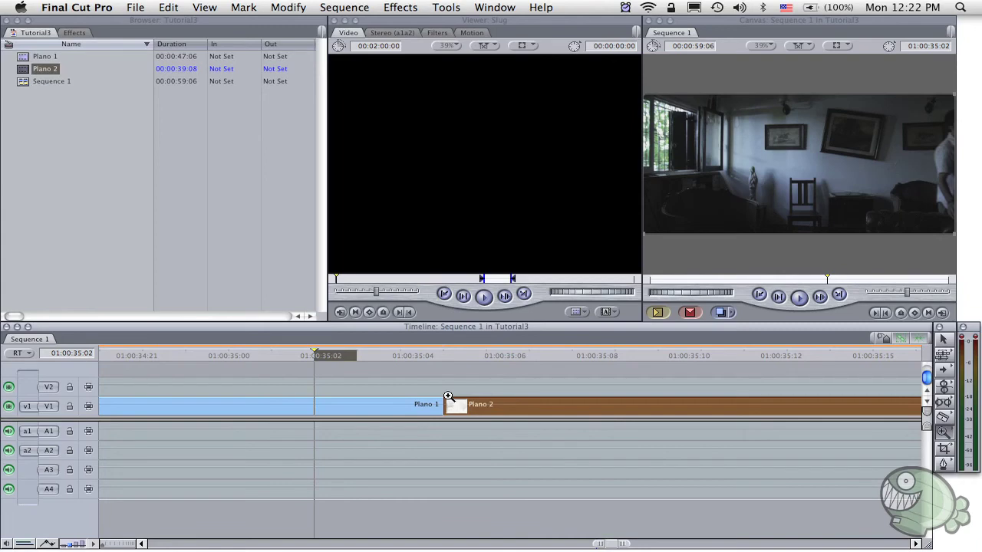
{"action": "key", "text": "super+minus"}
{"action": "key", "text": "super+minus"}
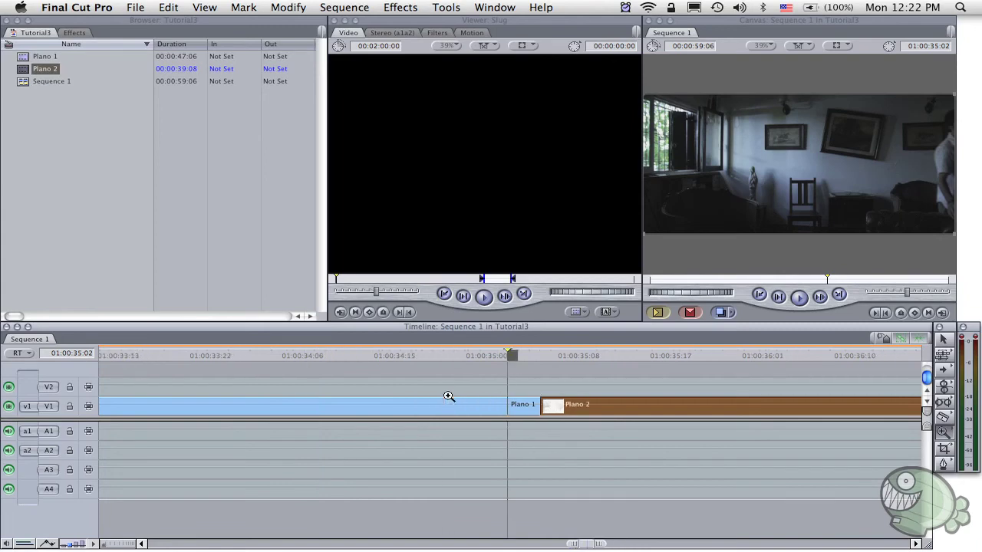
{"action": "key", "text": "super+minus"}
{"action": "key", "text": "super+minus"}
{"action": "left_click", "coordinate": [449, 397]}
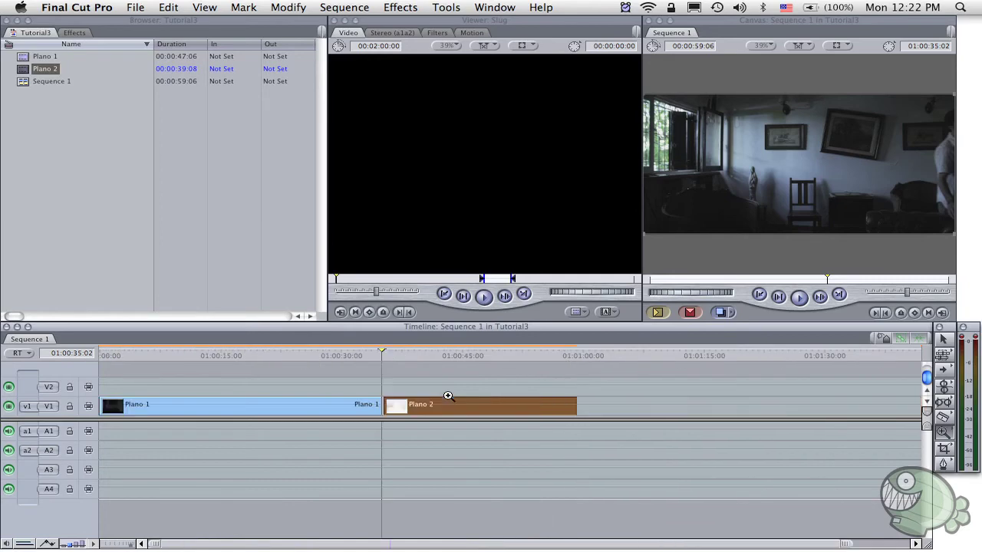
{"action": "key", "text": "a"}
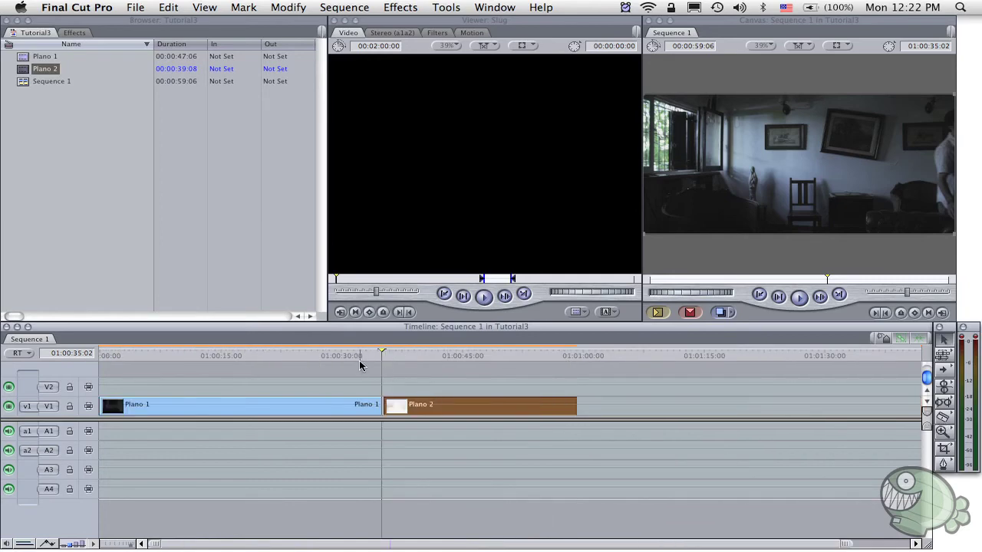
{"action": "left_click", "coordinate": [360, 365]}
{"action": "left_click", "coordinate": [361, 354]}
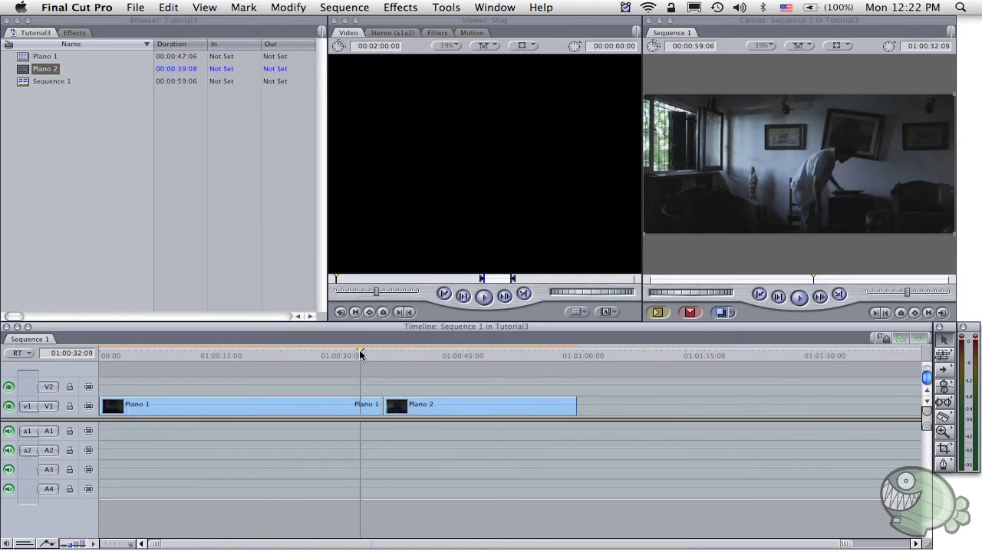
Step: Play through the Plano 1/Plano 2 edit several times to review it
{"action": "key", "text": "space"}
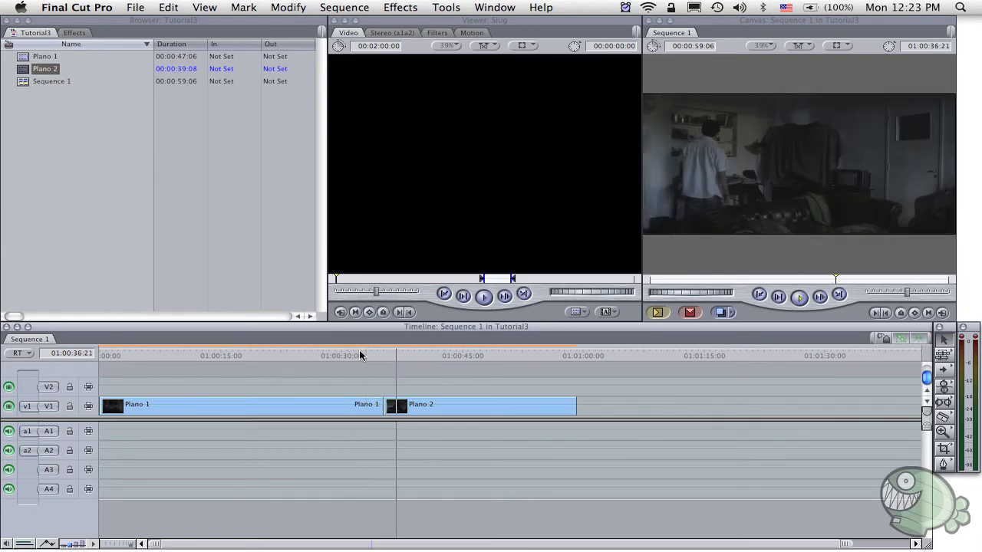
{"action": "key", "text": "space"}
{"action": "left_click_drag", "start_coordinate": [343, 351], "coordinate": [327, 349]}
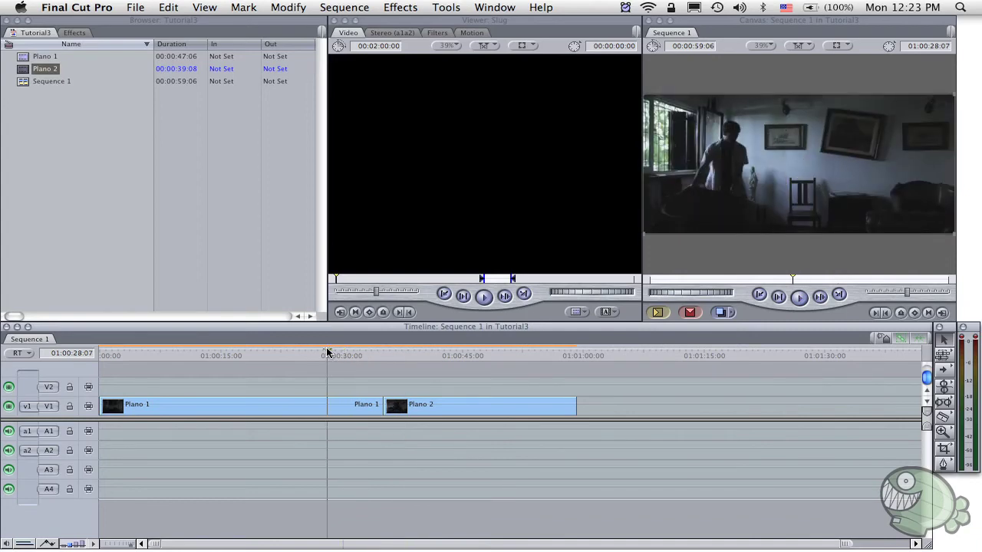
{"action": "key", "text": "space"}
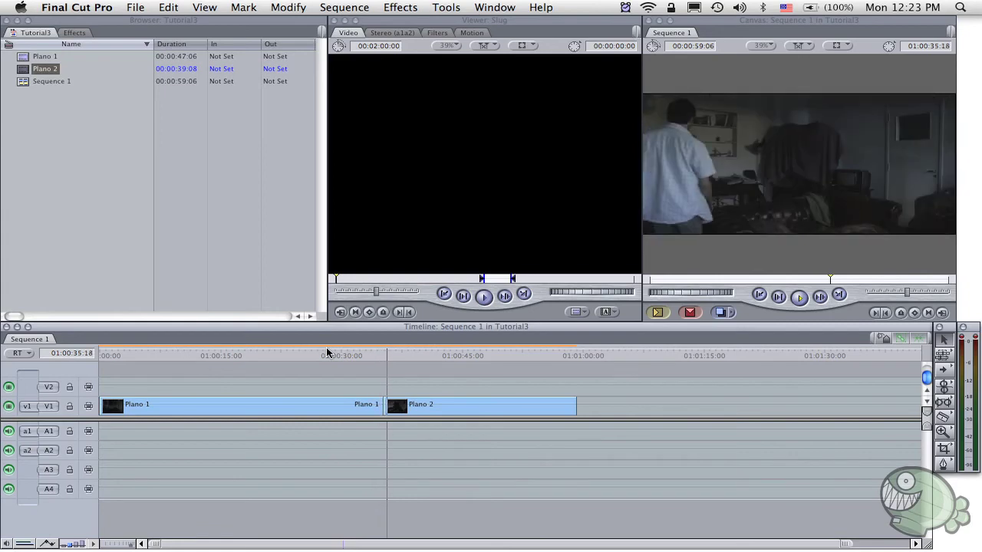
{"action": "left_click", "coordinate": [375, 352]}
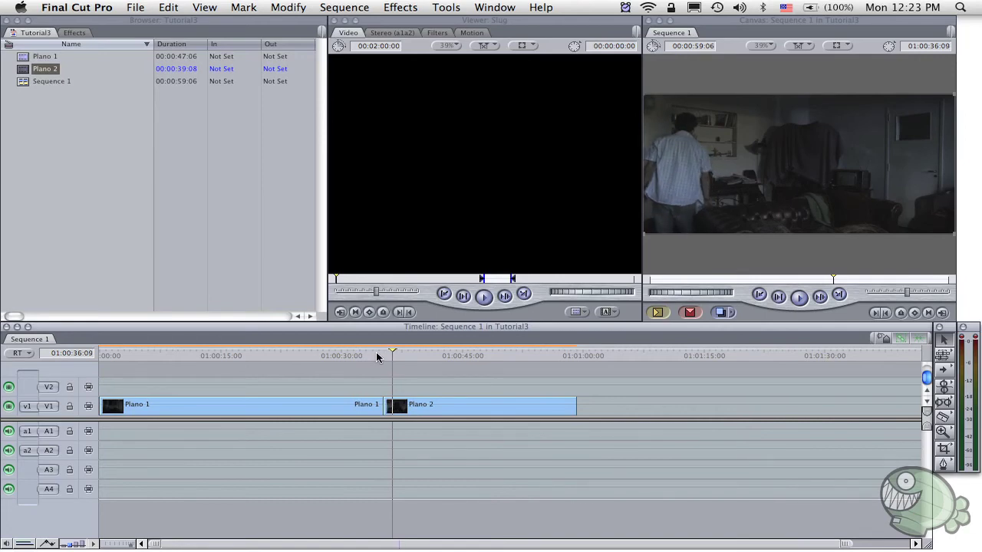
{"action": "left_click", "coordinate": [378, 355]}
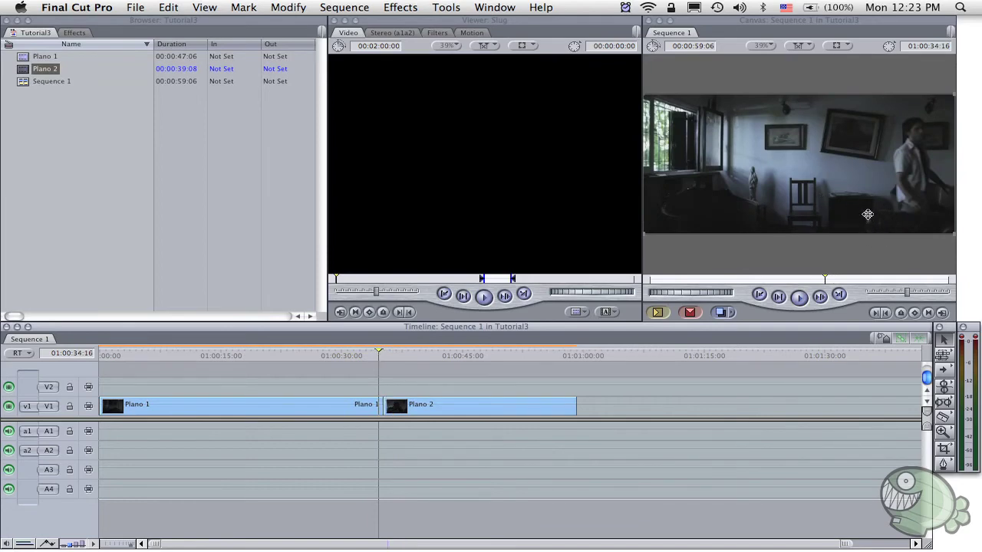
{"action": "key", "text": "space"}
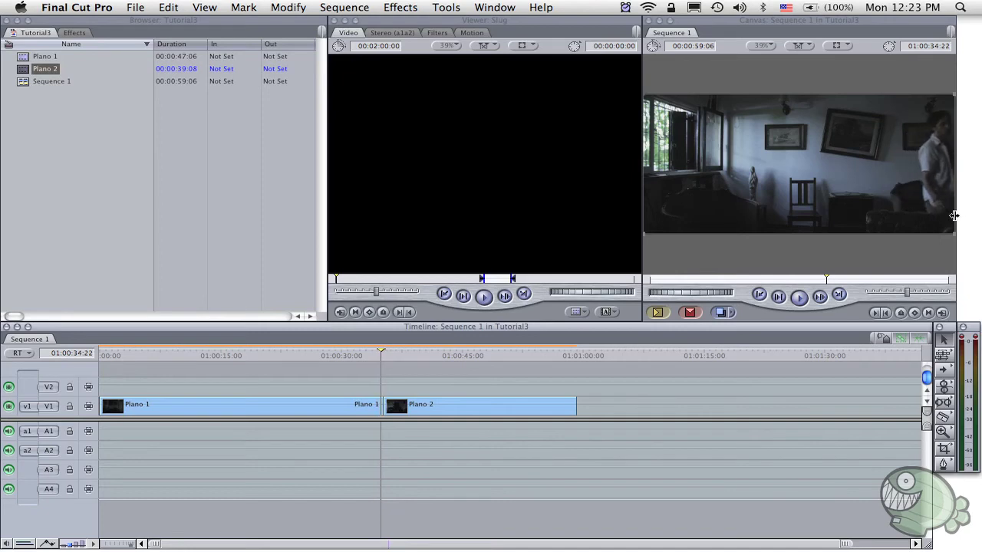
Step: Frame-step to where the man walks in and split Plano 2 there with the Razor Blade
{"action": "key", "text": "Left"}
{"action": "key", "text": "Left"}
{"action": "key", "text": "Left"}
{"action": "key", "text": "Left"}
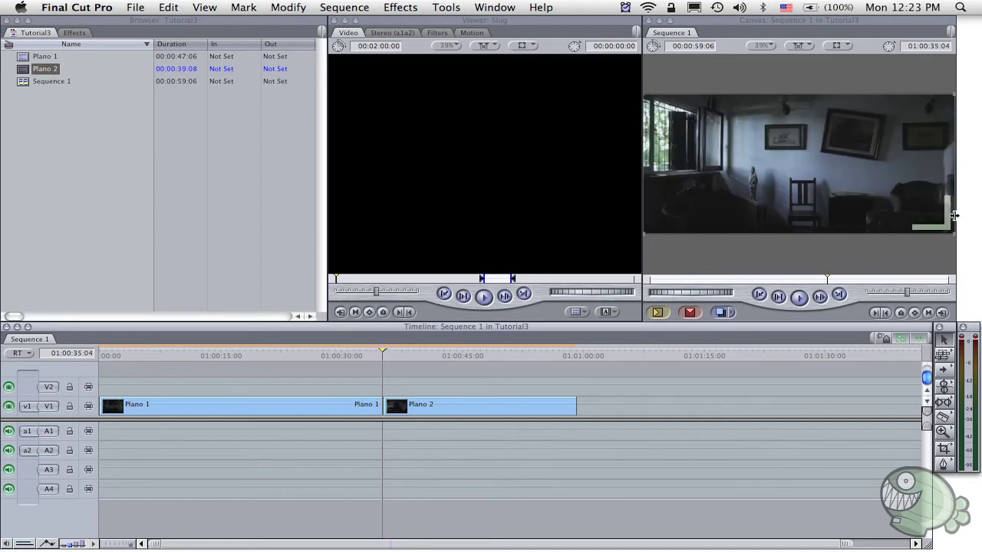
{"action": "key", "text": "Left"}
{"action": "key", "text": "Left"}
{"action": "key", "text": "Left"}
{"action": "key", "text": "Right"}
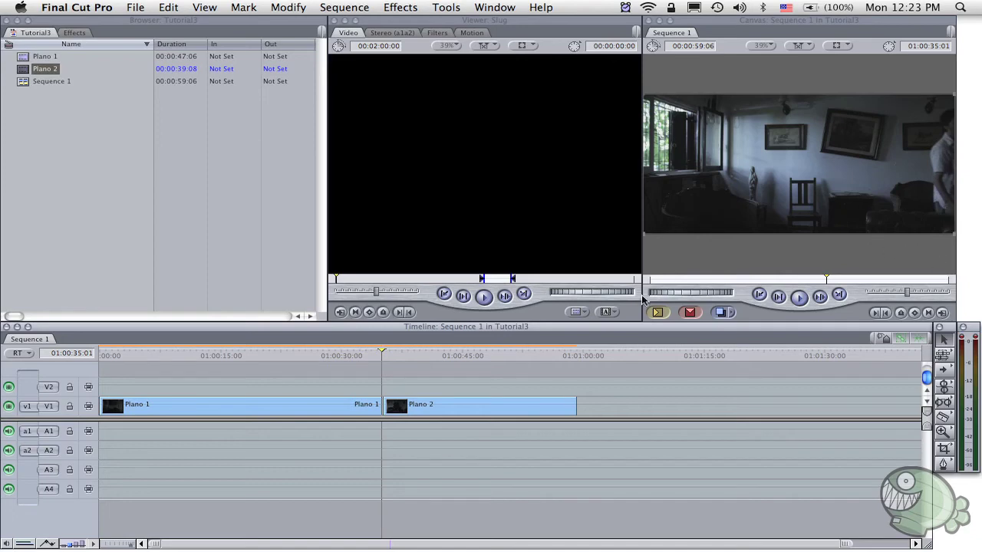
{"action": "key", "text": "Right"}
{"action": "key", "text": "Right"}
{"action": "key", "text": "Right"}
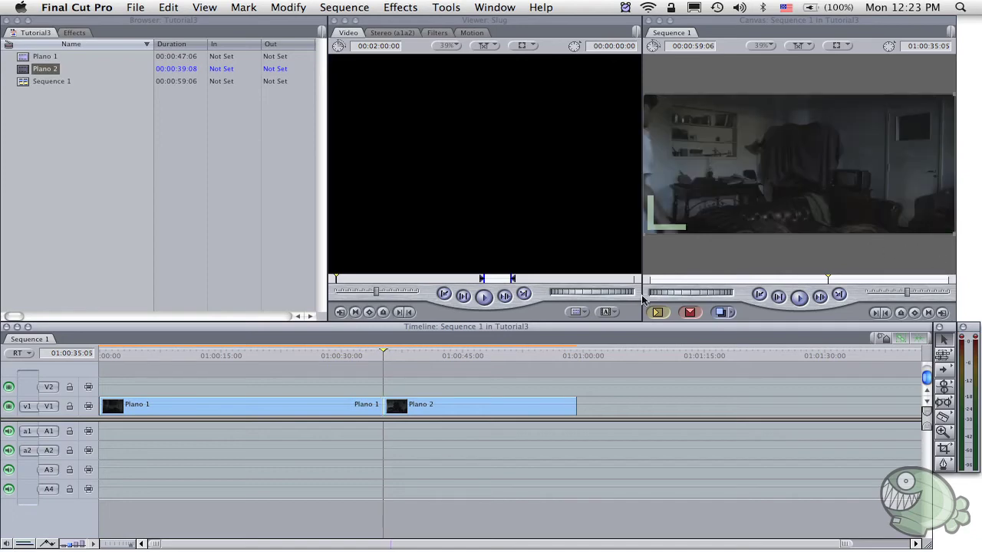
{"action": "key", "text": "Right"}
{"action": "key", "text": "Right"}
{"action": "key", "text": "Right"}
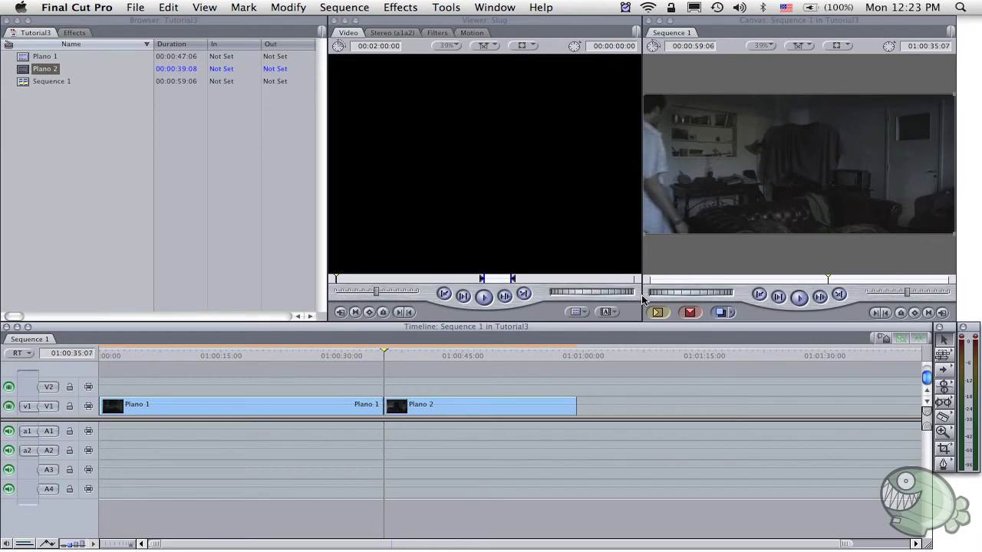
{"action": "key", "text": "Right"}
{"action": "key", "text": "Right"}
{"action": "key", "text": "Right"}
{"action": "key", "text": "Right"}
{"action": "key", "text": "Right"}
{"action": "key", "text": "Right"}
{"action": "key", "text": "Right"}
{"action": "key", "text": "Right"}
{"action": "key", "text": "Right"}
{"action": "key", "text": "Right"}
{"action": "key", "text": "Right"}
{"action": "key", "text": "Right"}
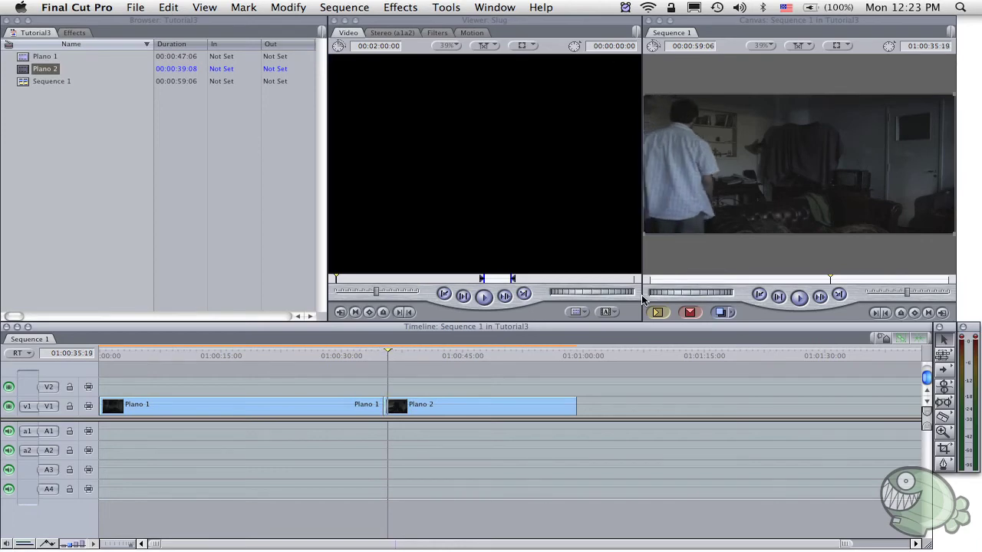
{"action": "key", "text": "Right"}
{"action": "key", "text": "Right"}
{"action": "key", "text": "Right"}
{"action": "key", "text": "Right"}
{"action": "key", "text": "Right"}
{"action": "key", "text": "Right"}
{"action": "key", "text": "Right"}
{"action": "key", "text": "Right"}
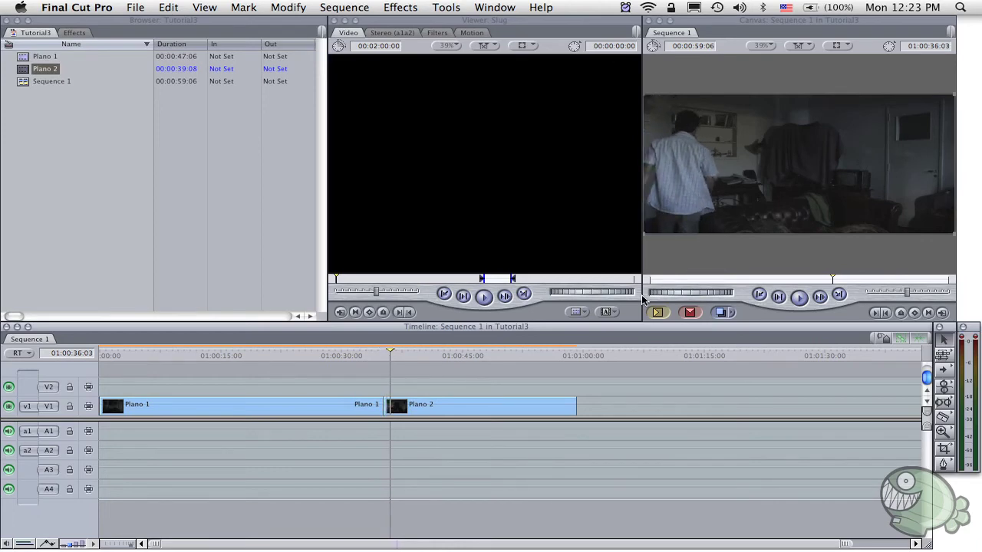
{"action": "key", "text": "Right"}
{"action": "key", "text": "Right"}
{"action": "key", "text": "Right"}
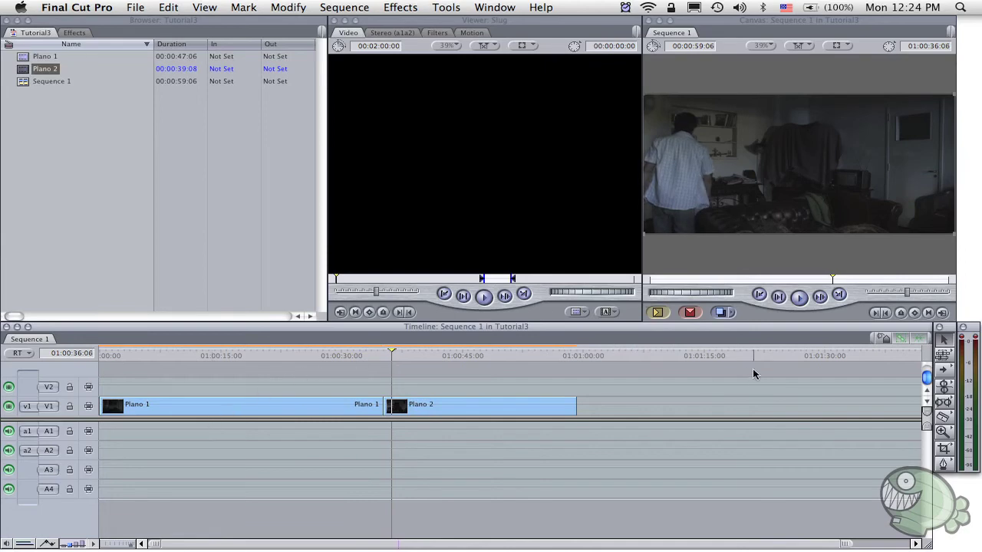
{"action": "left_click", "coordinate": [946, 418]}
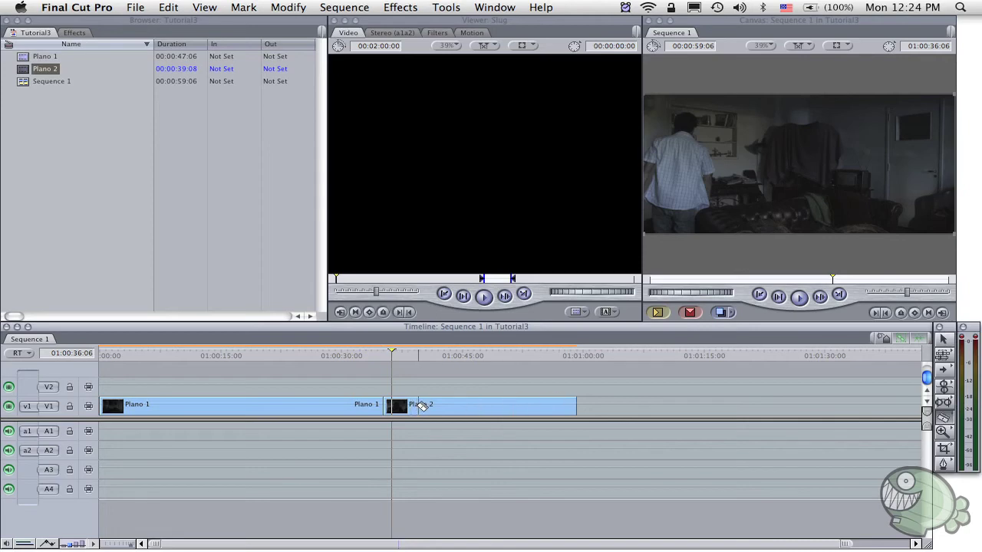
{"action": "left_click", "coordinate": [397, 405]}
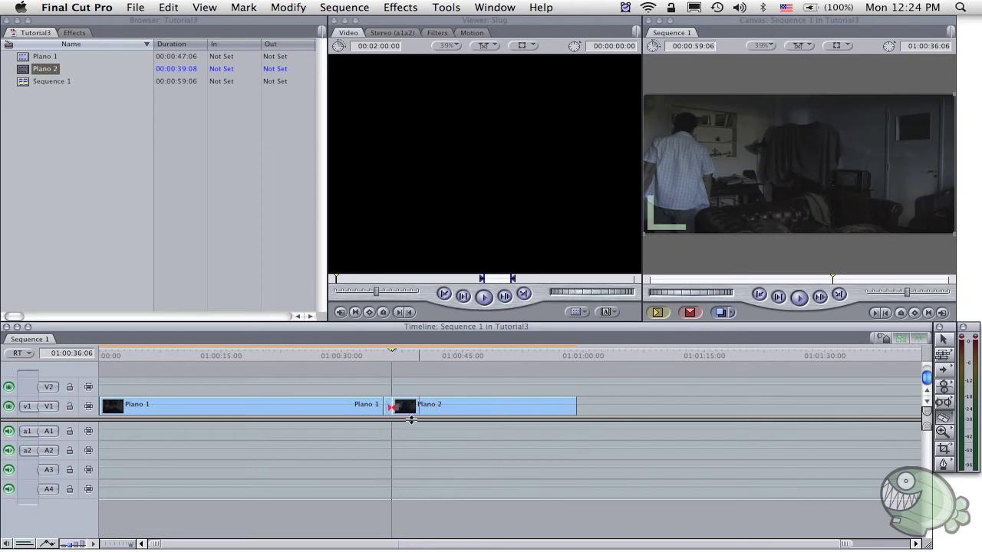
Step: Zoom the timeline in three times on the new Plano 2 cut, then return to Selection
{"action": "key", "text": "z"}
{"action": "left_click", "coordinate": [397, 408]}
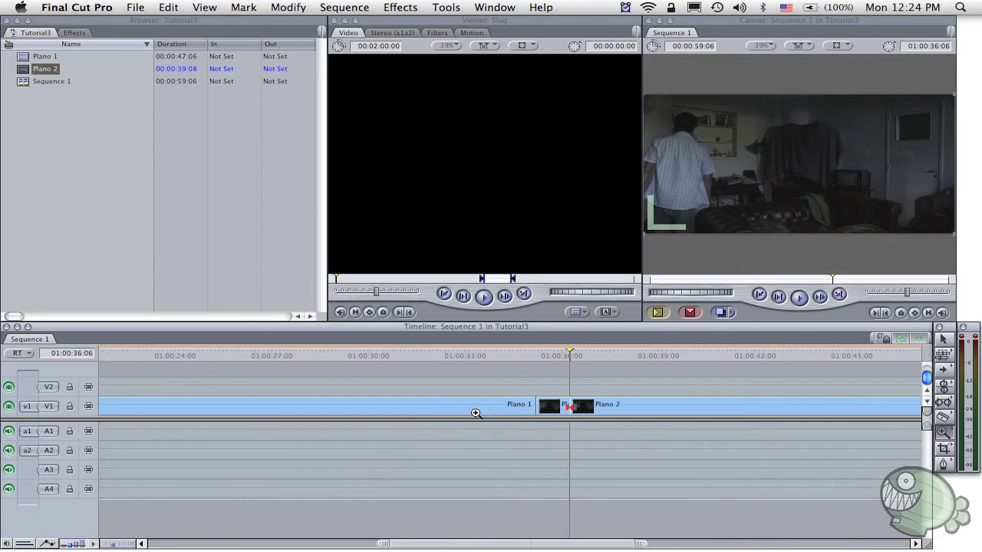
{"action": "left_click", "coordinate": [474, 411]}
{"action": "left_click", "coordinate": [529, 406]}
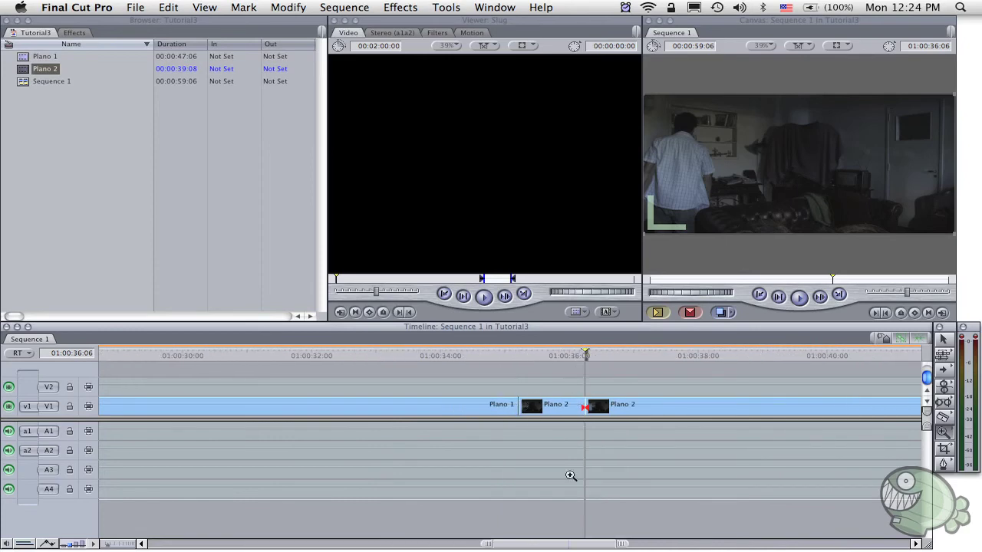
{"action": "key", "text": "a"}
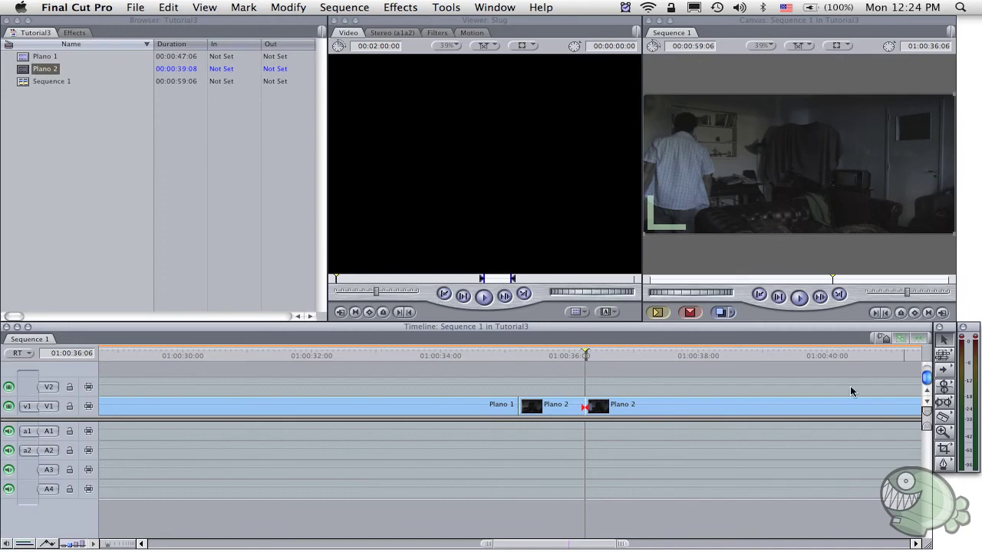
Step: Delete Plano 2's short opening piece, butt the rest against Plano 1, and play the edit
{"action": "left_click", "coordinate": [551, 406]}
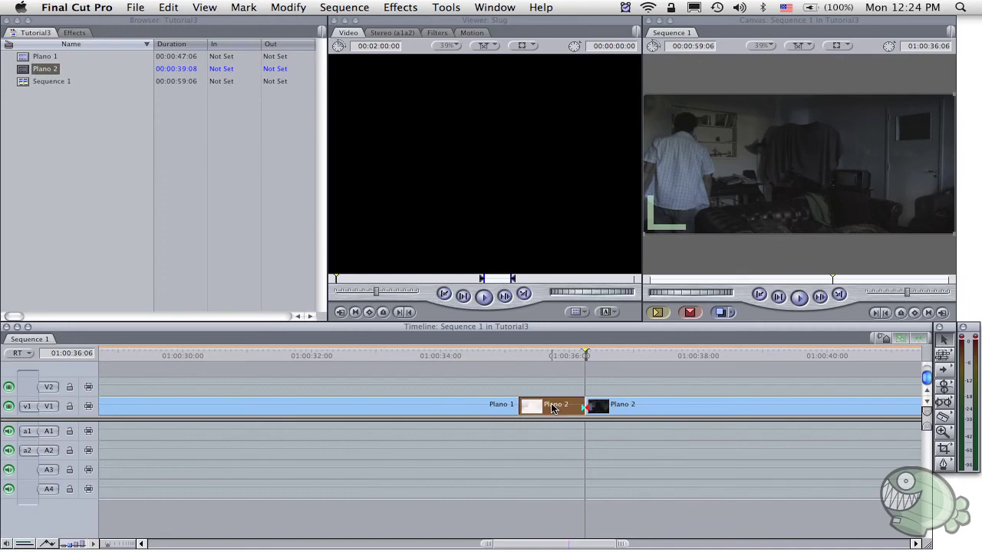
{"action": "key", "text": "Delete"}
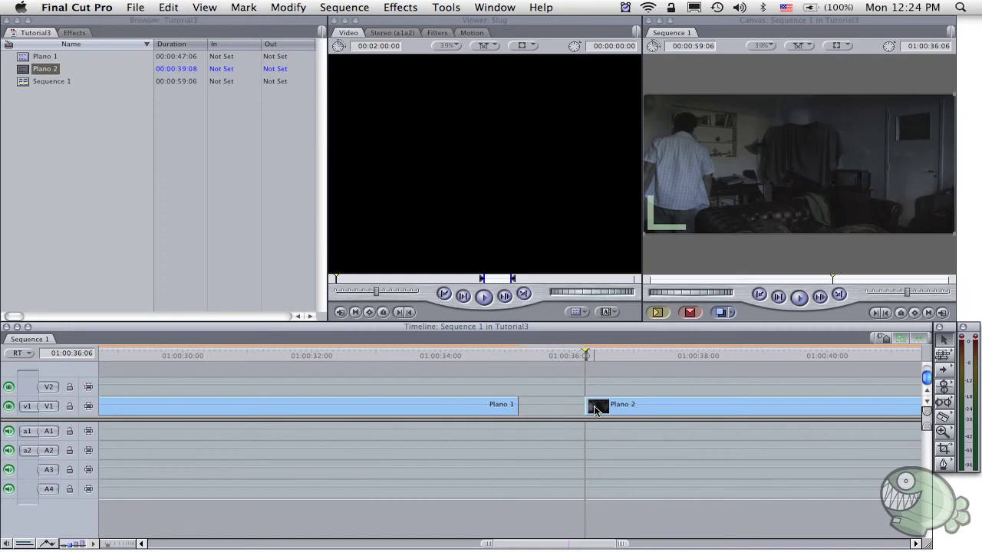
{"action": "left_click_drag", "start_coordinate": [595, 410], "coordinate": [533, 409]}
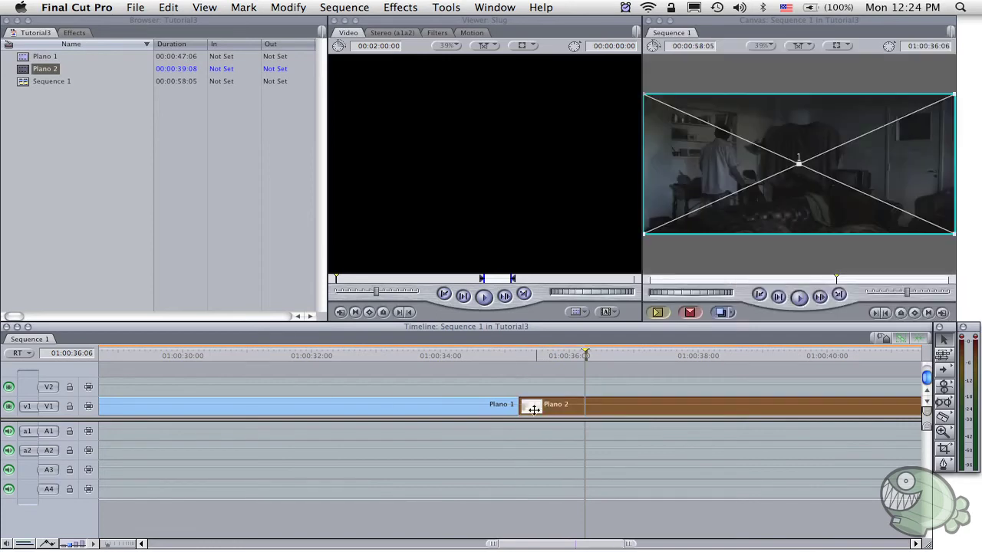
{"action": "left_click", "coordinate": [253, 355]}
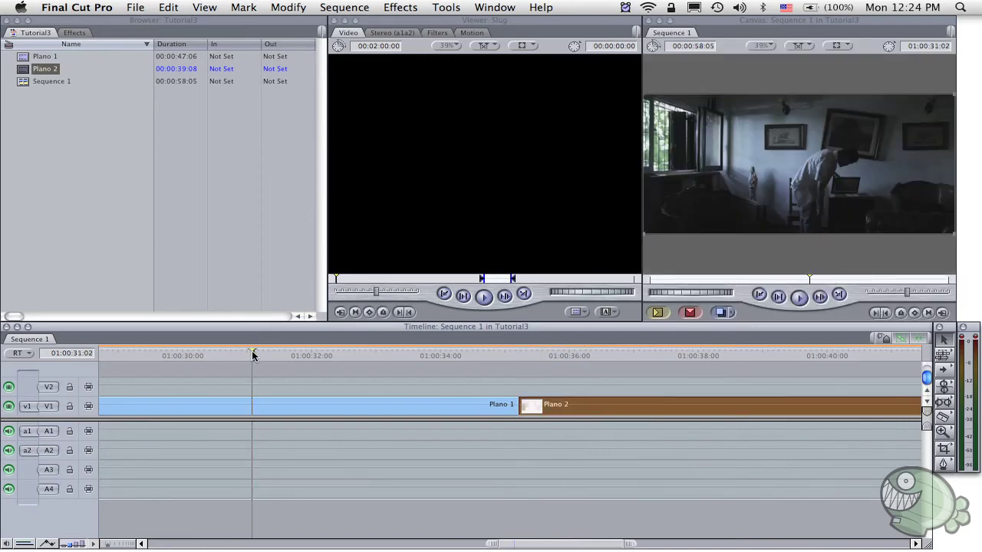
{"action": "key", "text": "space"}
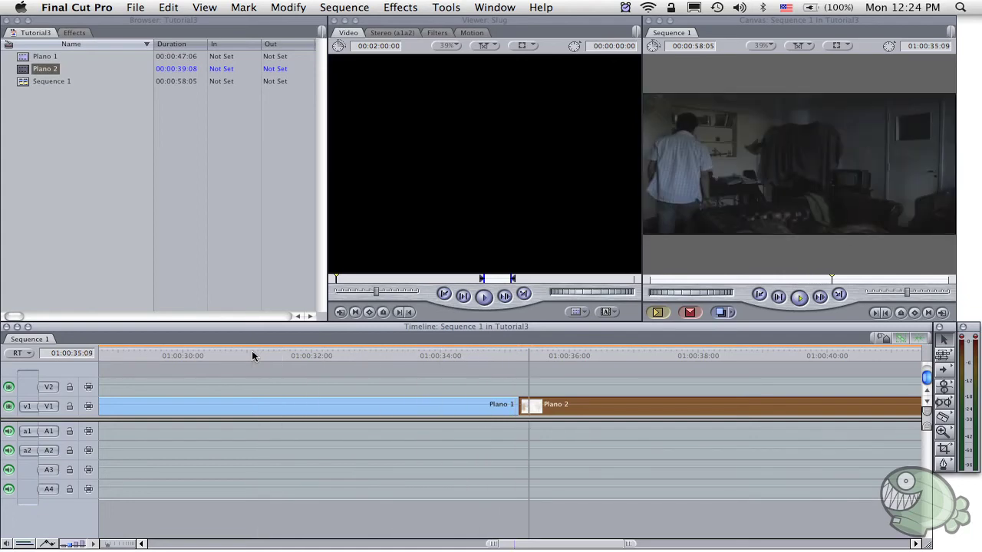
{"action": "key", "text": "space"}
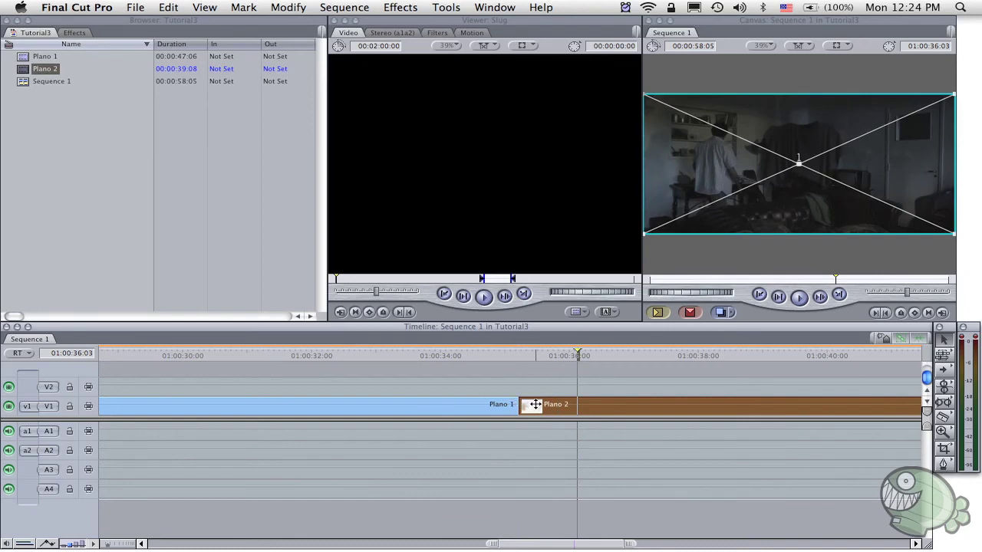
Step: Shift Plano 2 about seven frames later and frame-step around the cut near 01:00:35:01
{"action": "mouse_move", "coordinate": [535, 404]}
{"action": "left_mouse_down"}
{"action": "mouse_move", "coordinate": [552, 404]}
{"action": "mouse_move", "coordinate": [518, 407]}
{"action": "left_mouse_up"}
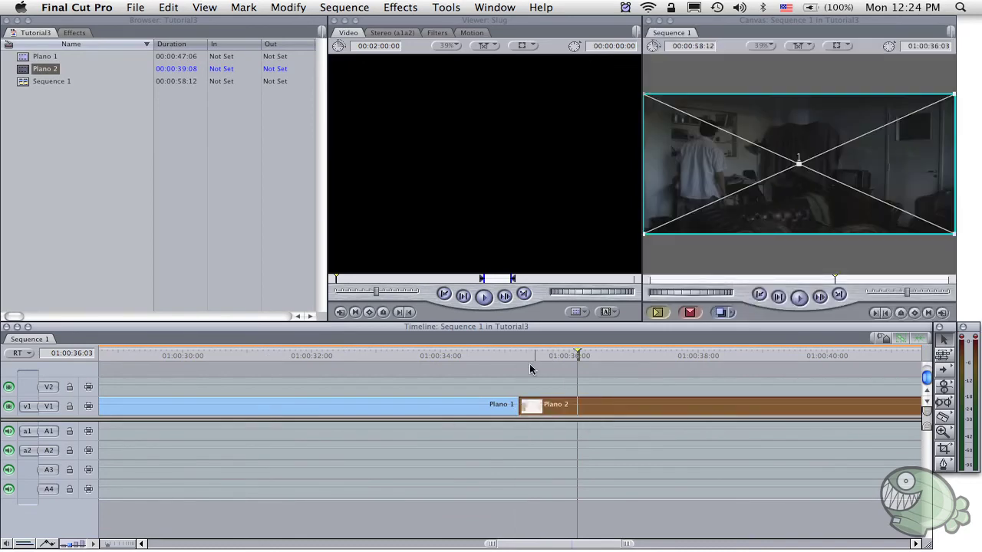
{"action": "left_click", "coordinate": [521, 357]}
{"action": "key", "text": "Left"}
{"action": "key", "text": "Left"}
{"action": "key", "text": "Left"}
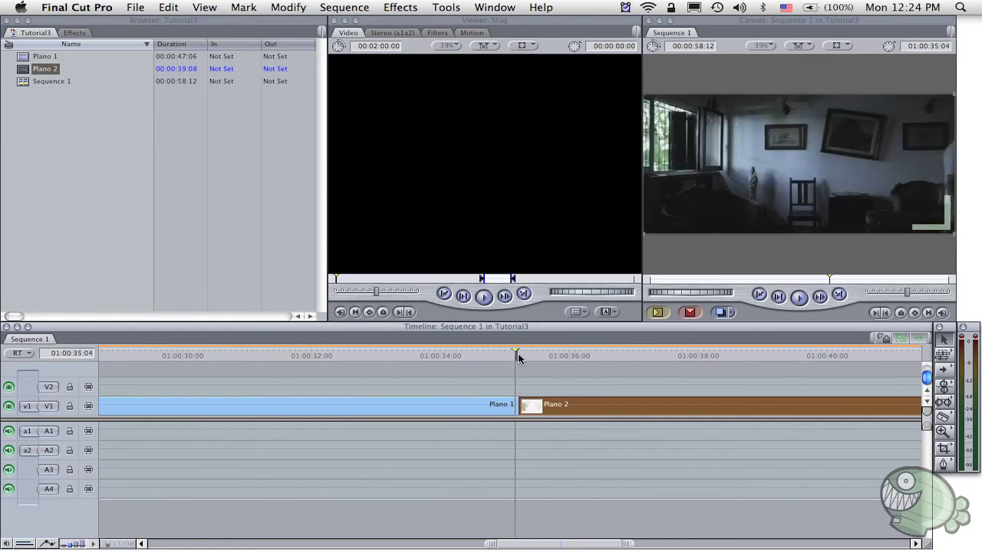
{"action": "key", "text": "Left"}
{"action": "key", "text": "Left"}
{"action": "key", "text": "Left"}
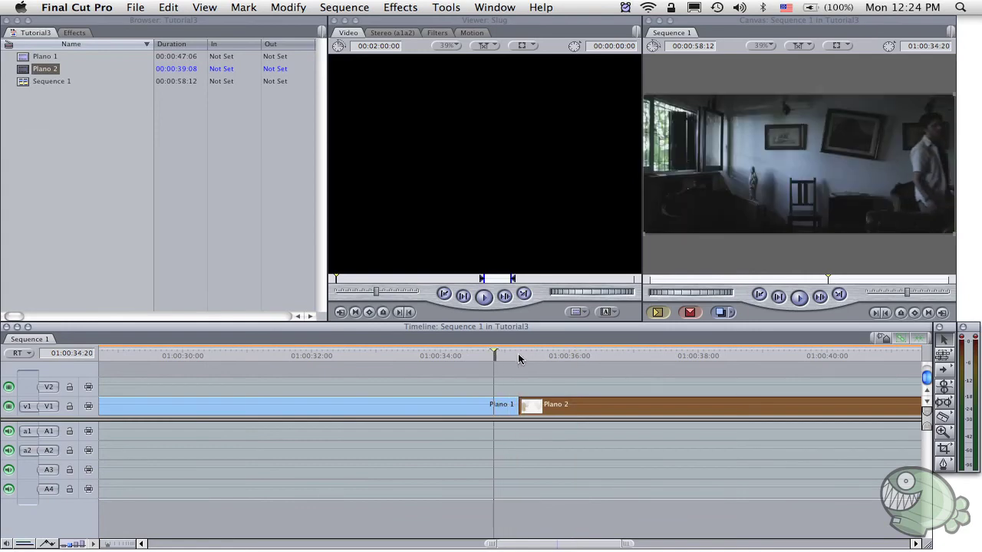
{"action": "key", "text": "Right"}
{"action": "key", "text": "Right"}
{"action": "key", "text": "Right"}
{"action": "key", "text": "Right"}
{"action": "key", "text": "Right"}
{"action": "key", "text": "Right"}
{"action": "key", "text": "Right"}
{"action": "key", "text": "Right"}
{"action": "key", "text": "Right"}
{"action": "key", "text": "Right"}
{"action": "key", "text": "Right"}
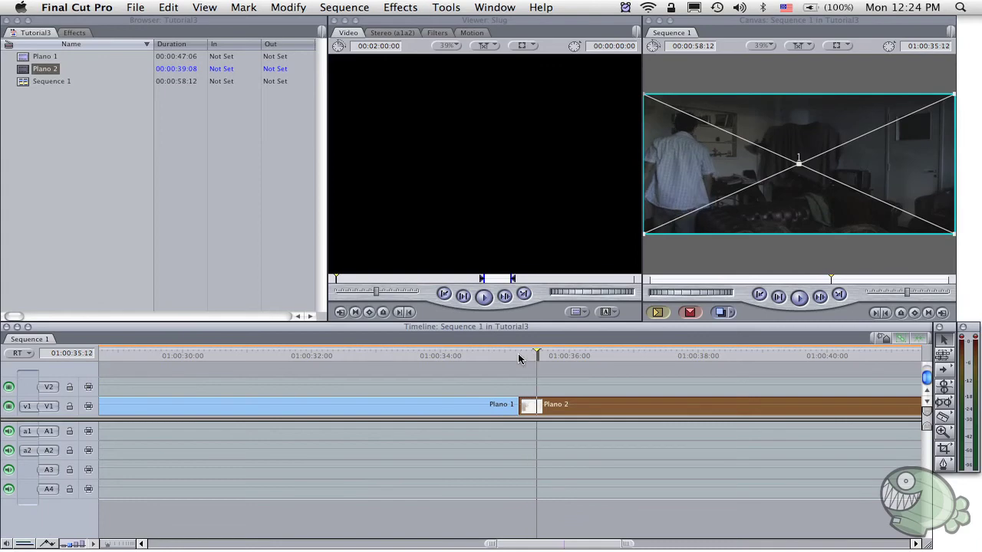
{"action": "key", "text": "Right"}
Step: Play across the edit from 01:00:32:03 to confirm the clips meet with no gap
{"action": "left_click", "coordinate": [319, 354]}
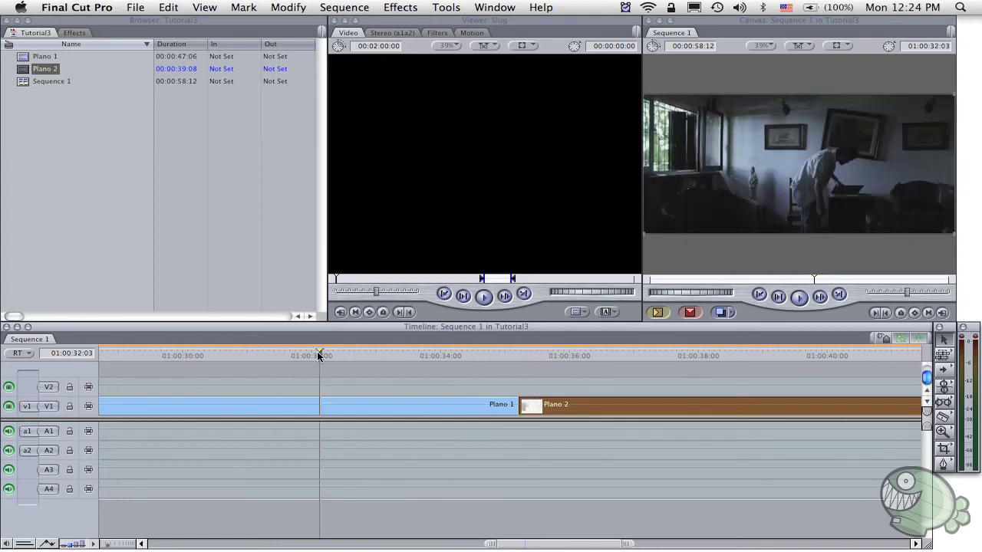
{"action": "key", "text": "space"}
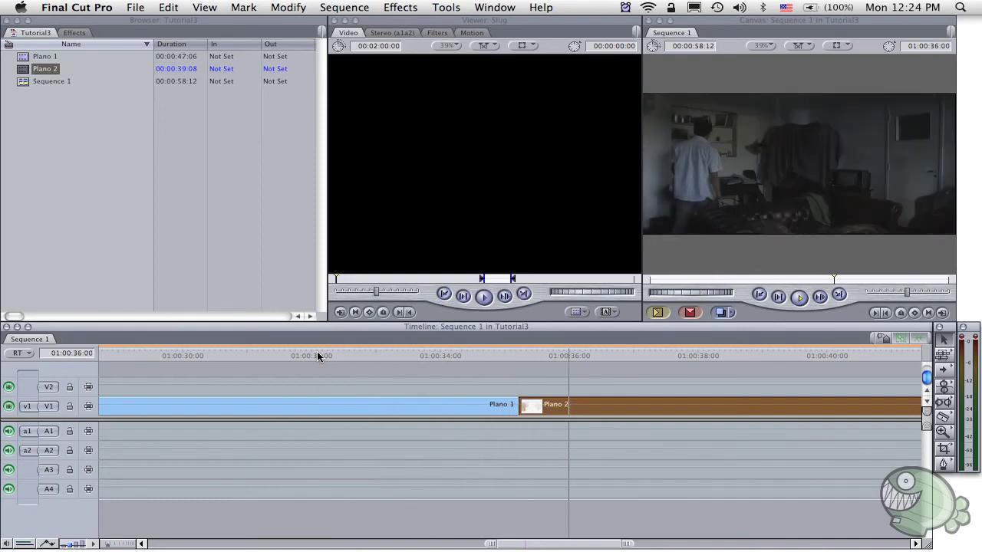
{"action": "key", "text": "space"}
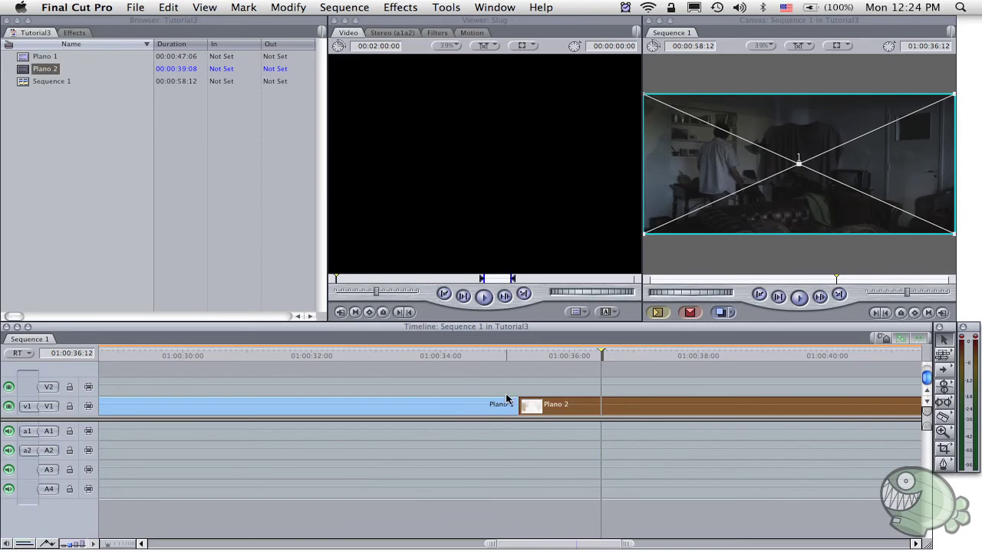
{"action": "key", "text": "z"}
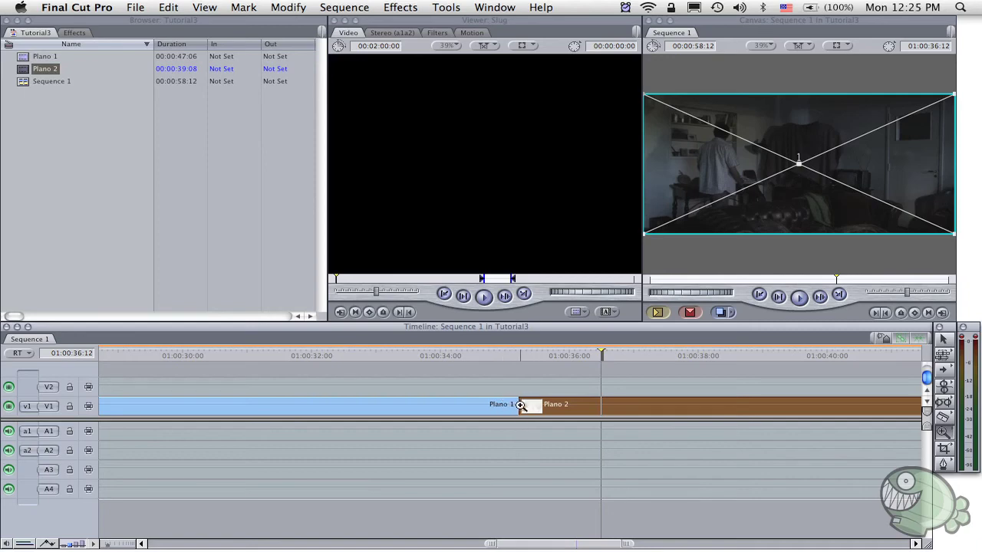
Step: Zoom the timeline back out and move the playhead to the end of Plano 2
{"action": "left_click", "coordinate": [520, 405], "text": "alt"}
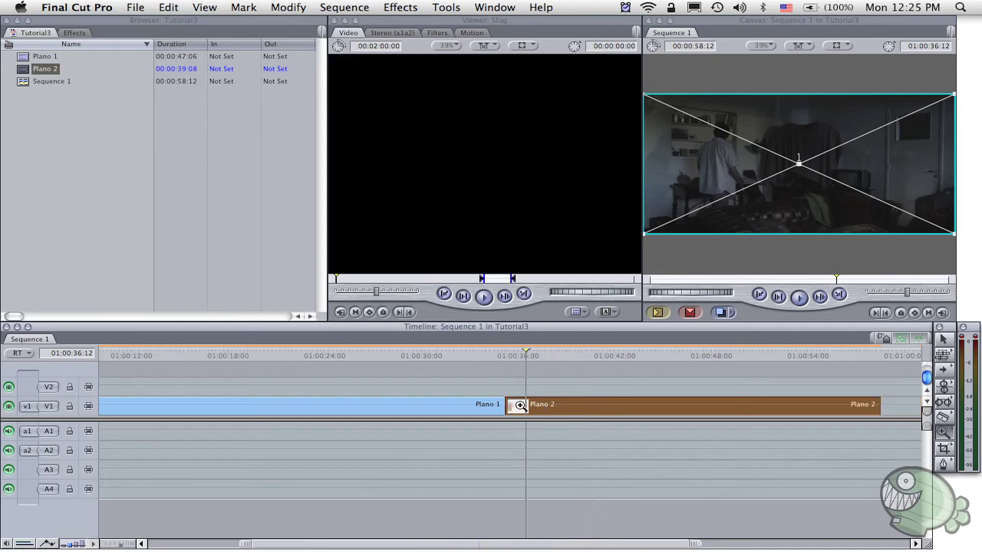
{"action": "left_click", "coordinate": [520, 405], "text": "alt"}
{"action": "key", "text": "a"}
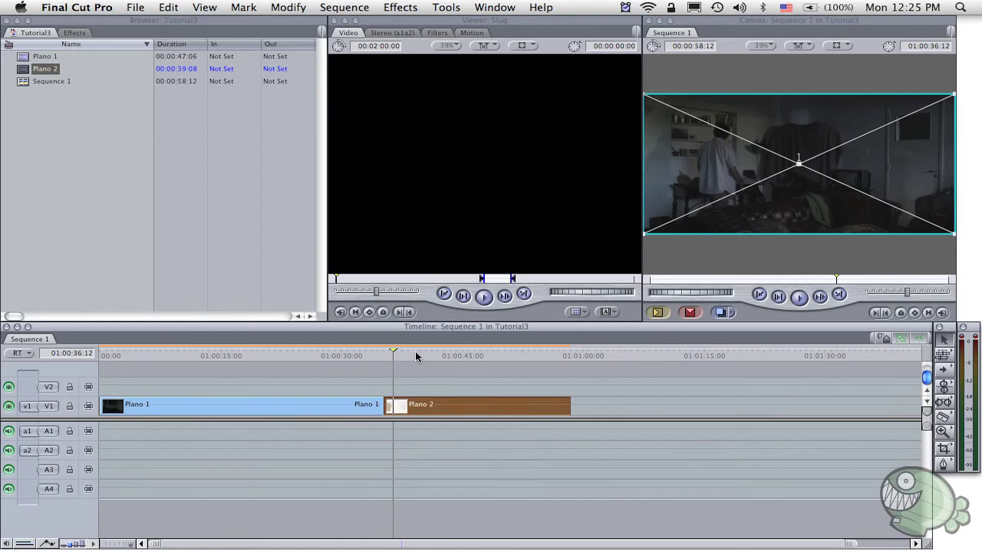
{"action": "left_click_drag", "start_coordinate": [415, 357], "coordinate": [531, 358]}
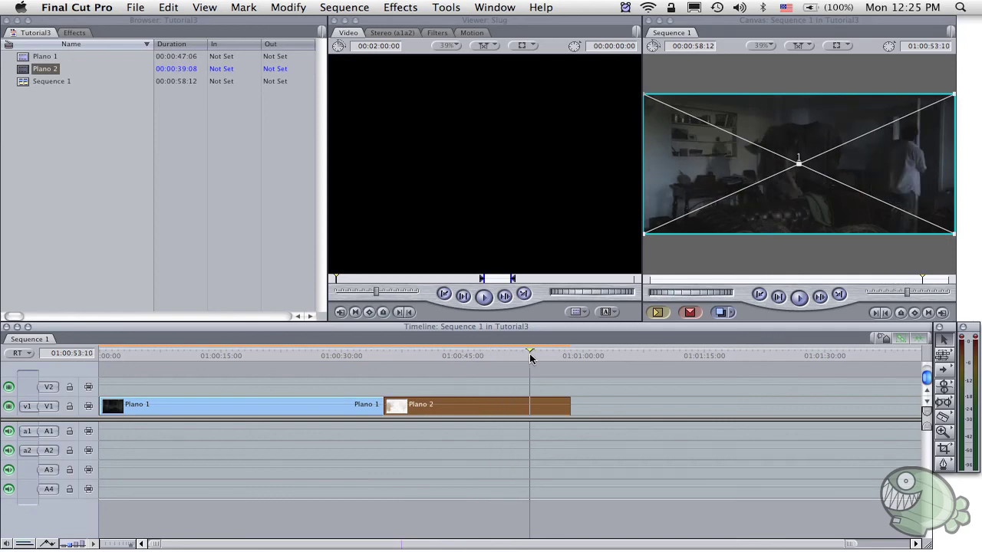
{"action": "left_click_drag", "start_coordinate": [531, 358], "coordinate": [539, 359]}
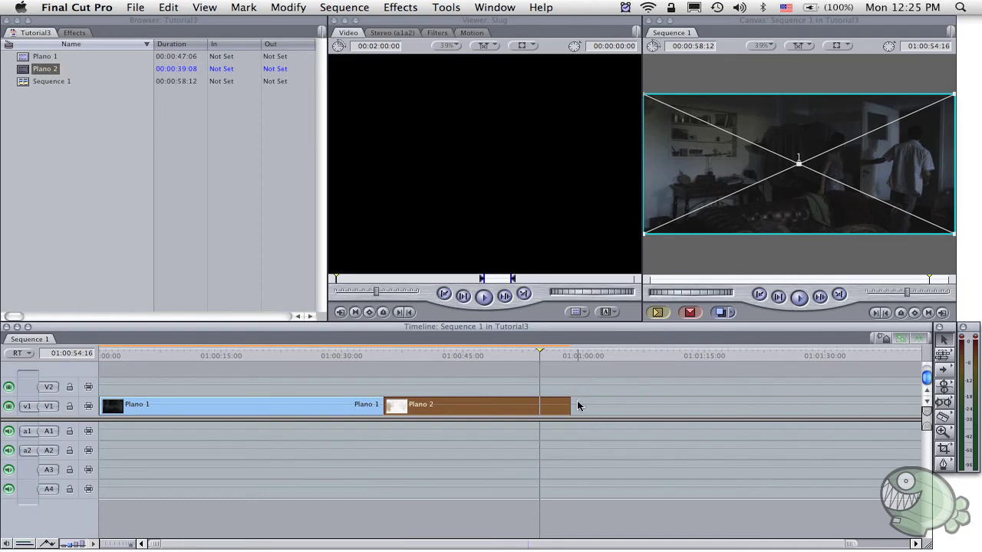
Step: Trim Plano 2's tail about 3 seconds so Sequence 1 runs 00:00:54:16, then play it from the start
{"action": "left_click", "coordinate": [597, 407]}
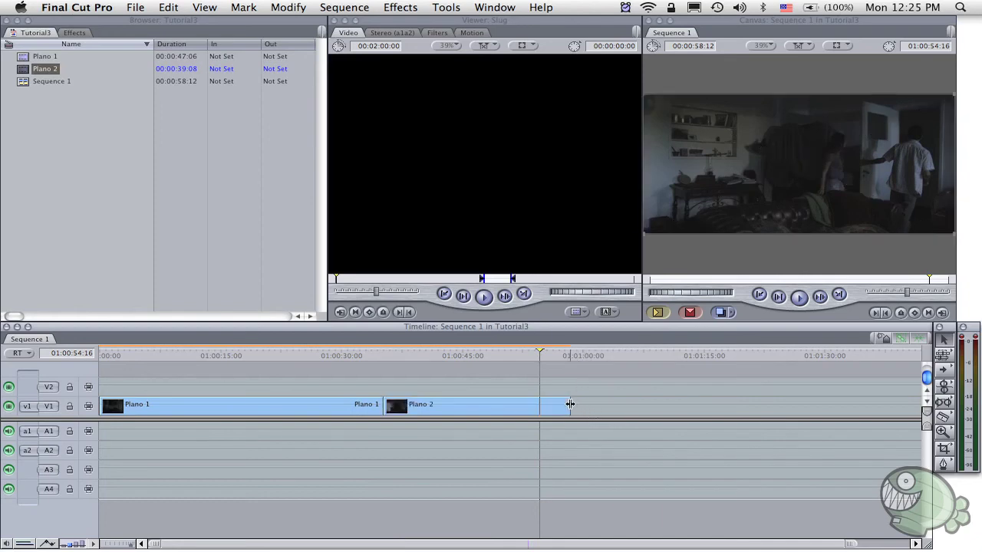
{"action": "left_click_drag", "start_coordinate": [570, 404], "coordinate": [545, 405]}
{"action": "left_click", "coordinate": [545, 405]}
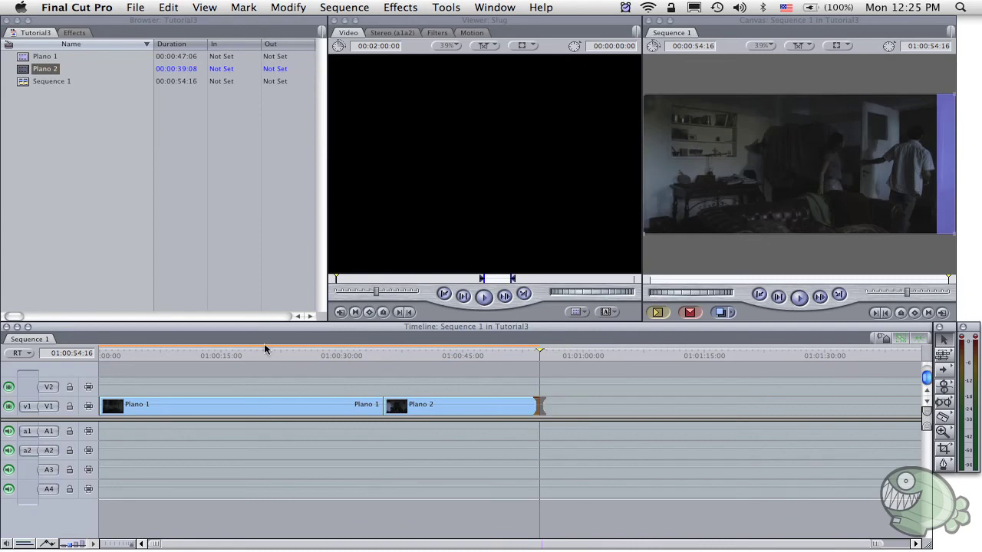
{"action": "left_click_drag", "start_coordinate": [263, 354], "coordinate": [70, 369]}
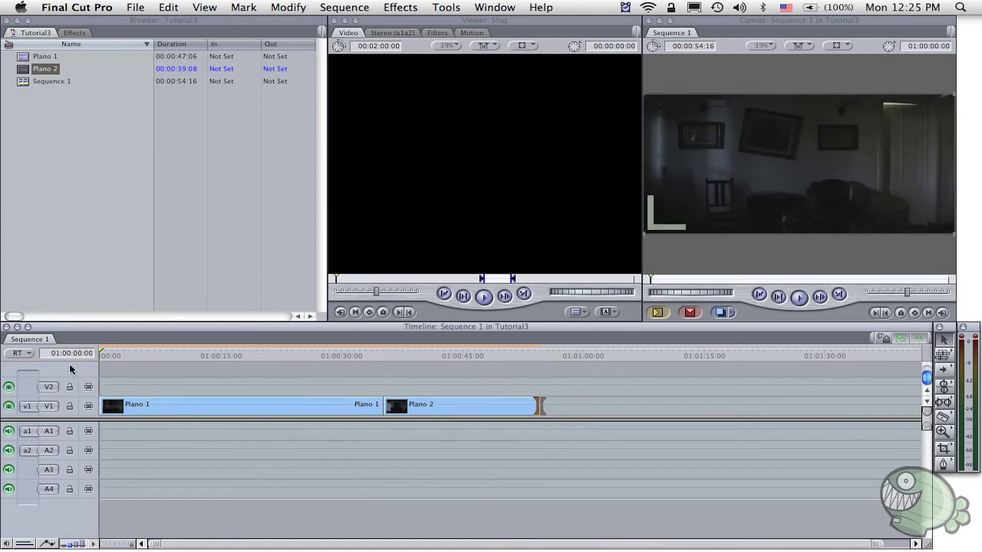
{"action": "key", "text": "space"}
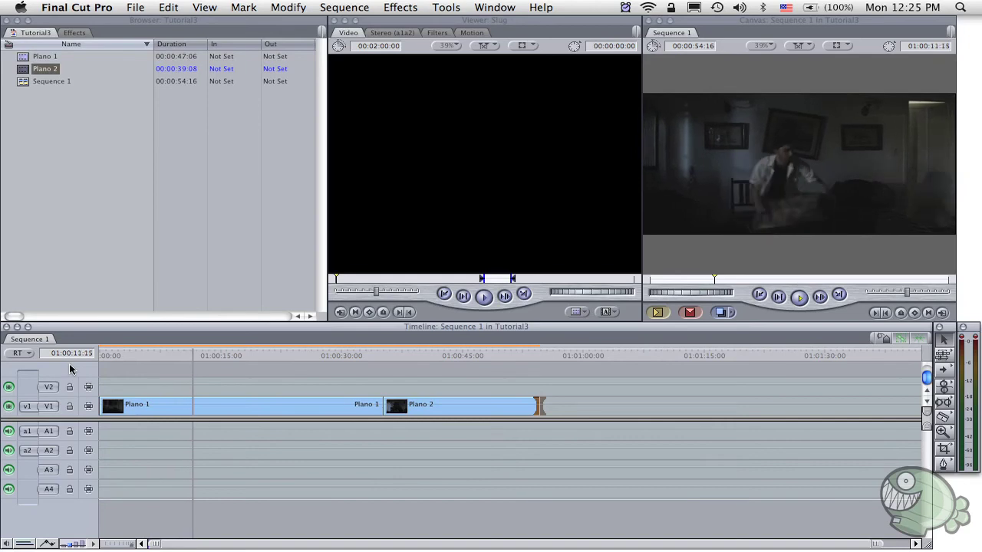
{"action": "left_click", "coordinate": [354, 356]}
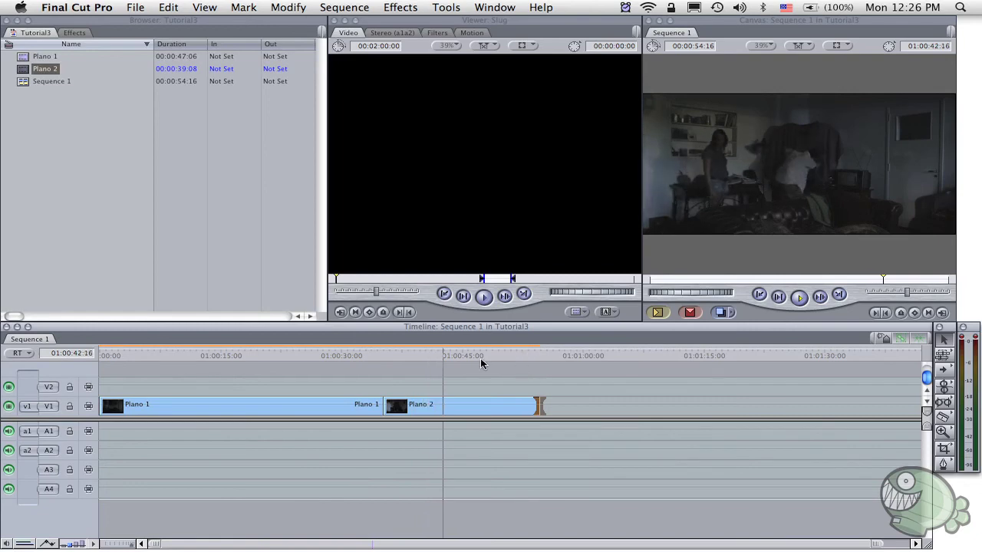
{"action": "key", "text": "End"}
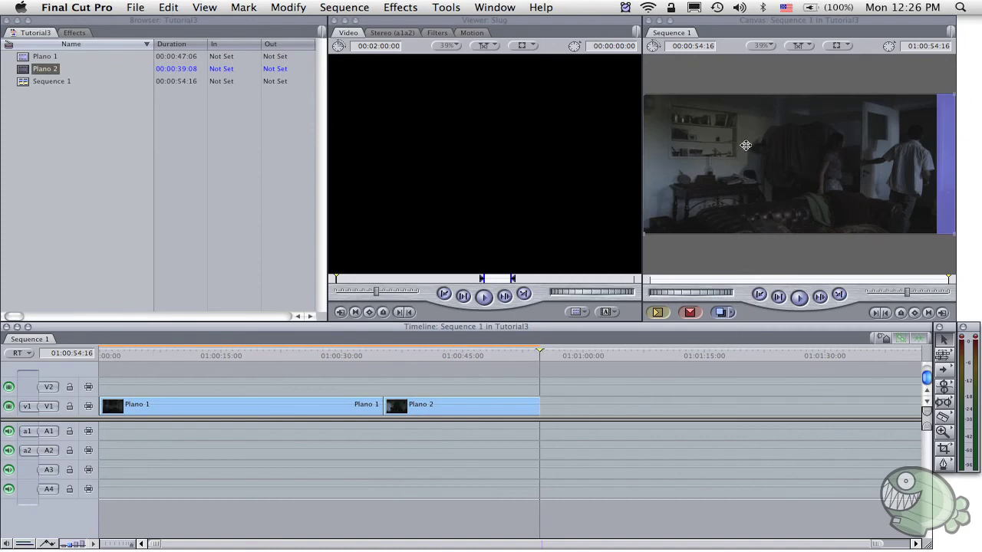
{"action": "left_click_drag", "start_coordinate": [445, 354], "coordinate": [303, 357]}
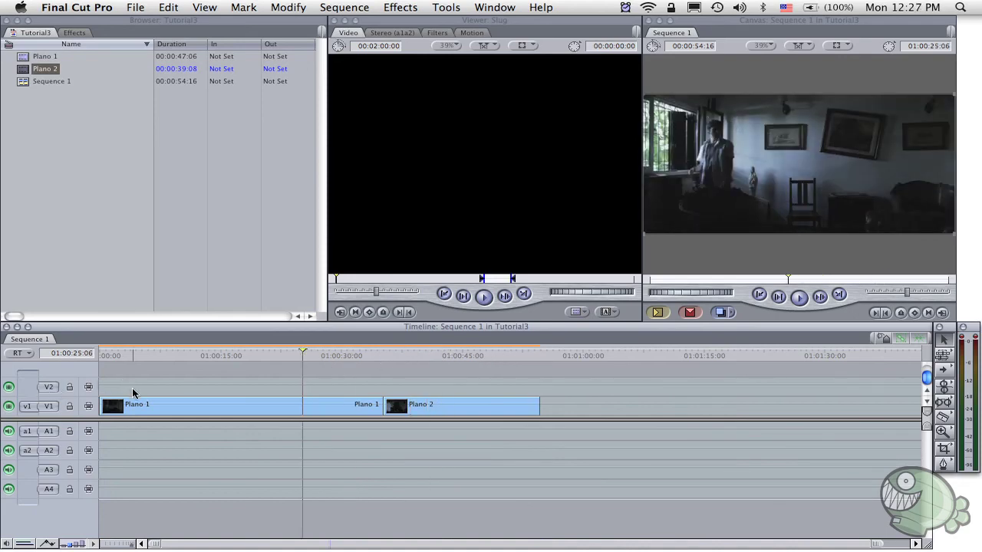
{"action": "left_click", "coordinate": [292, 399]}
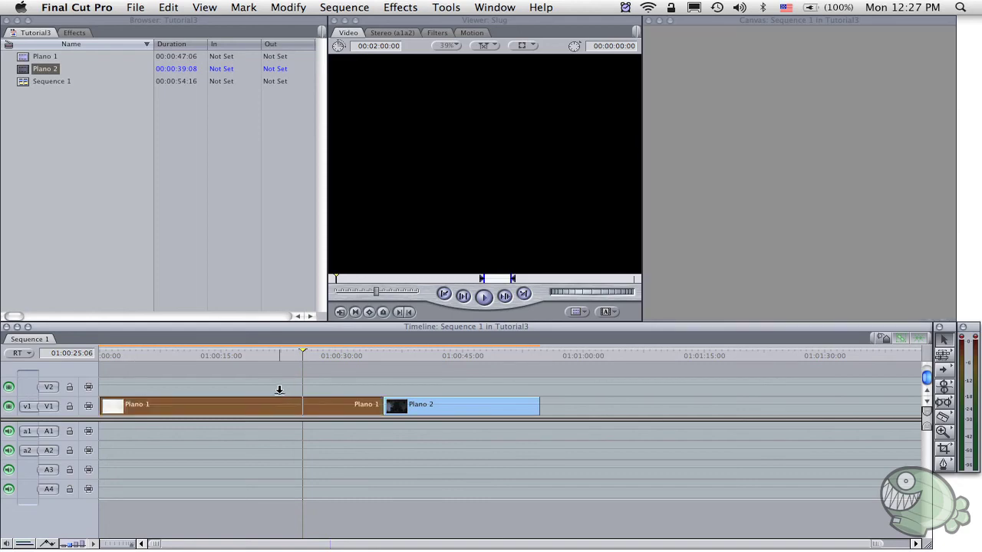
{"action": "left_click_drag", "start_coordinate": [279, 390], "coordinate": [280, 410]}
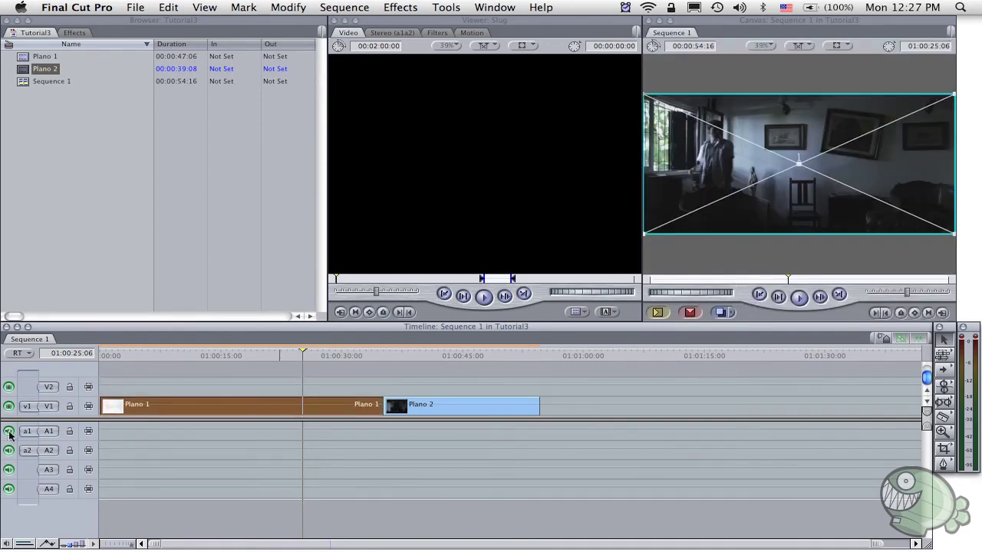
{"action": "left_click", "coordinate": [9, 407]}
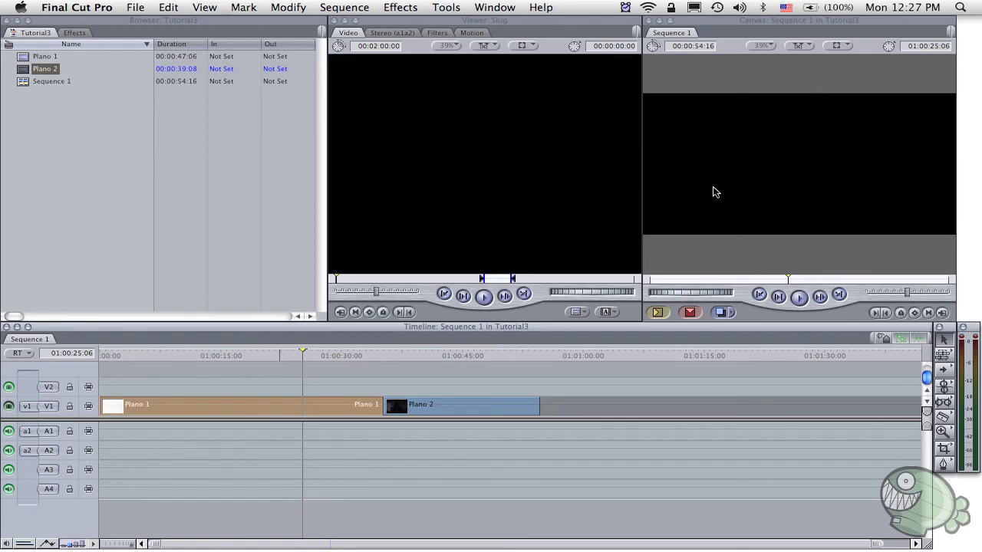
{"action": "left_click", "coordinate": [11, 408]}
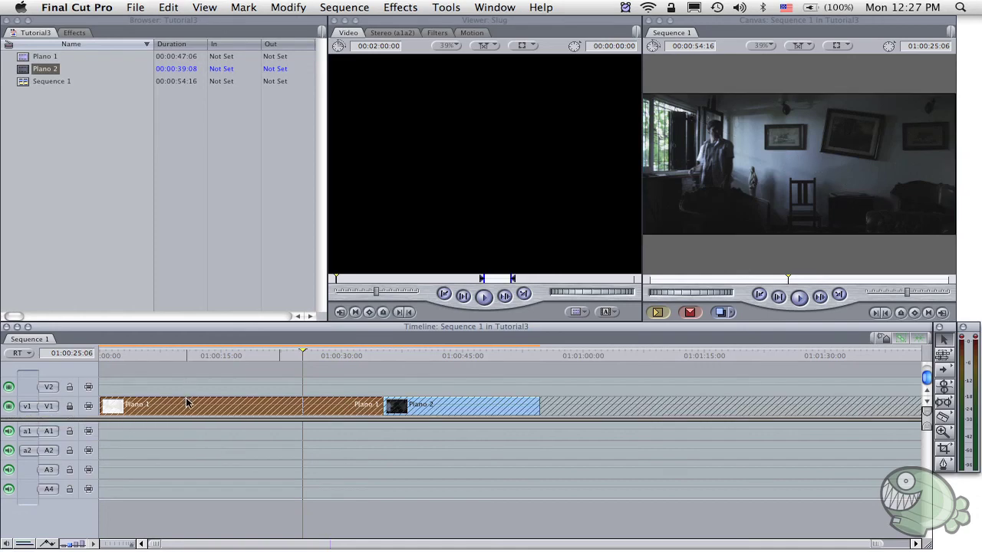
{"action": "left_click", "coordinate": [69, 407]}
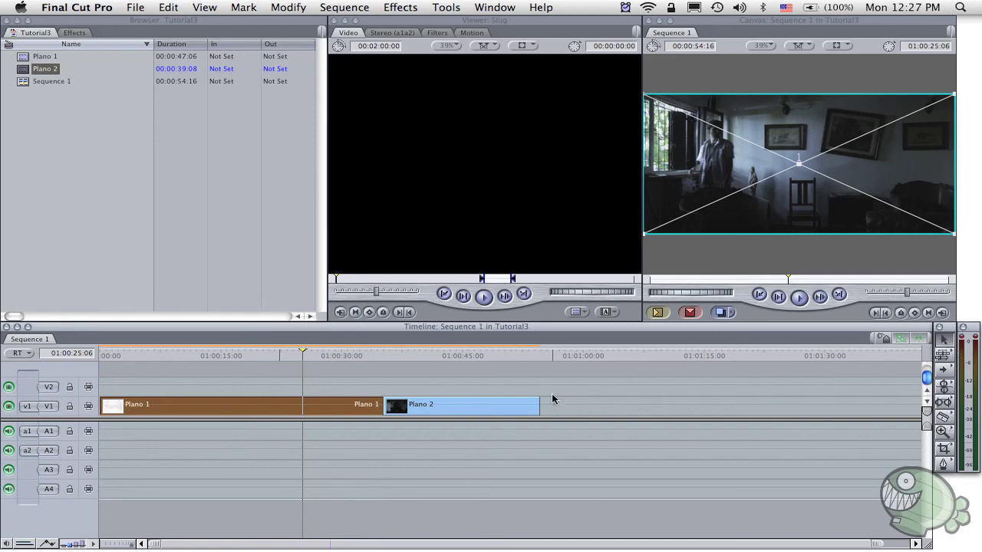
{"action": "left_click_drag", "start_coordinate": [478, 406], "coordinate": [479, 404]}
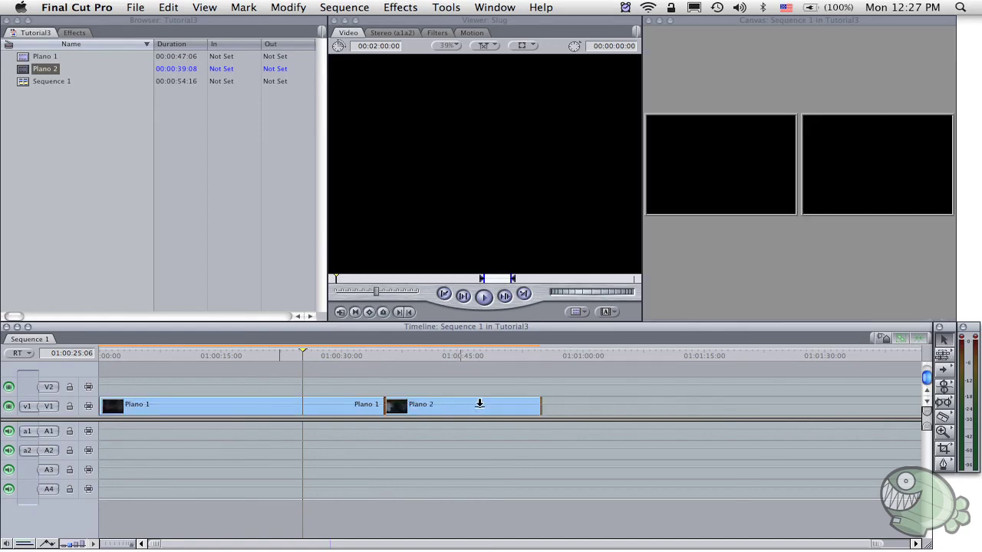
{"action": "left_click_drag", "start_coordinate": [480, 404], "coordinate": [466, 409]}
{"action": "mouse_move", "coordinate": [538, 408]}
{"action": "left_mouse_down"}
{"action": "mouse_move", "coordinate": [495, 411]}
{"action": "mouse_move", "coordinate": [537, 409]}
{"action": "left_mouse_up"}
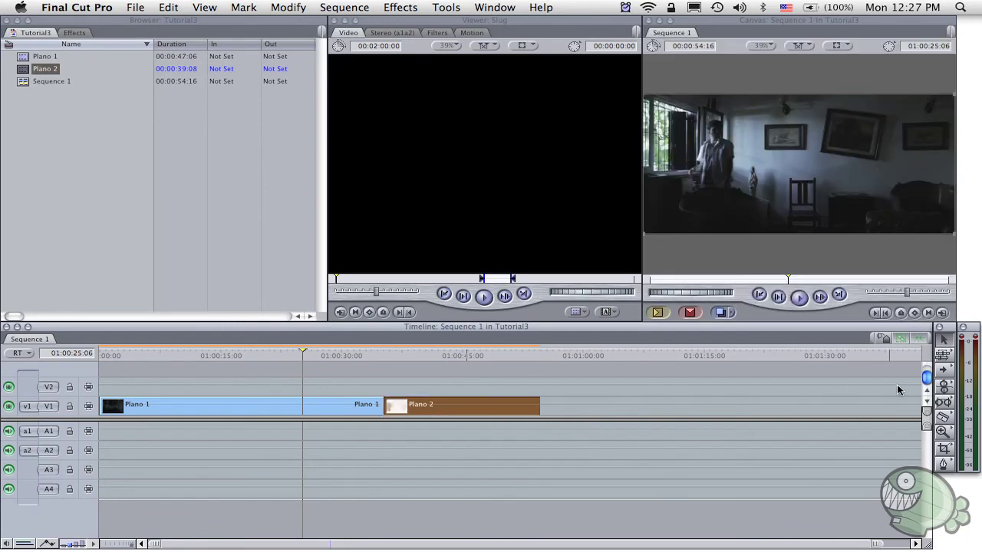
{"action": "left_click", "coordinate": [943, 417]}
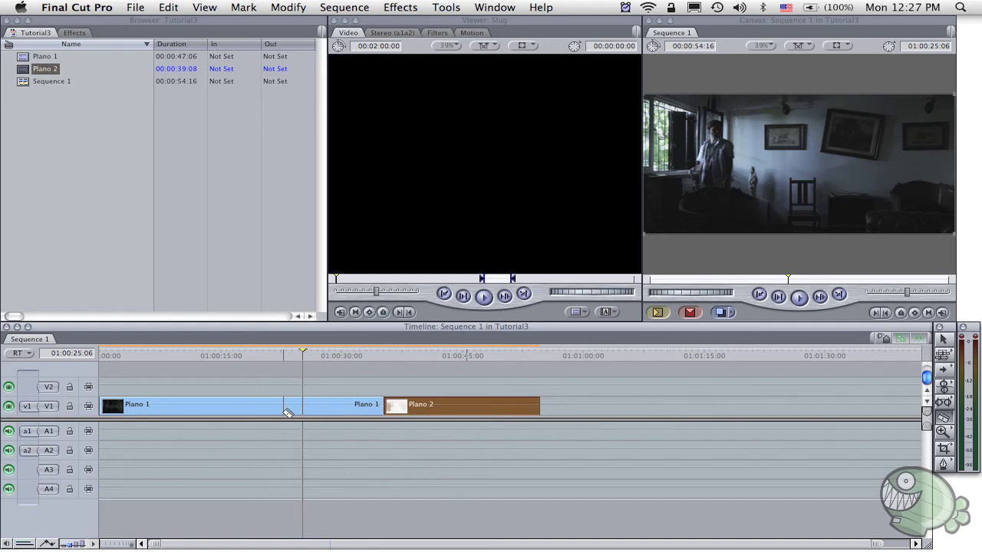
{"action": "left_click", "coordinate": [239, 411]}
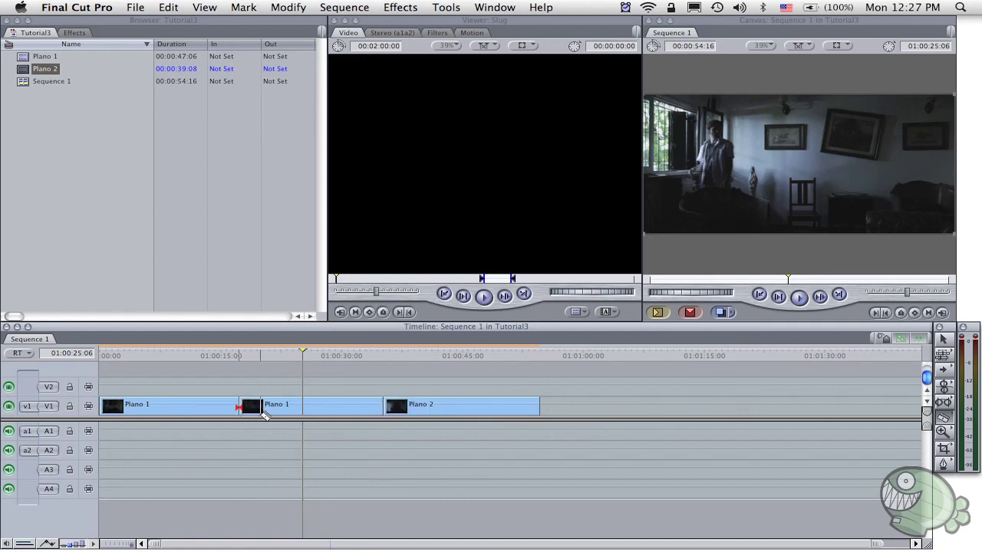
{"action": "key", "text": "super+z"}
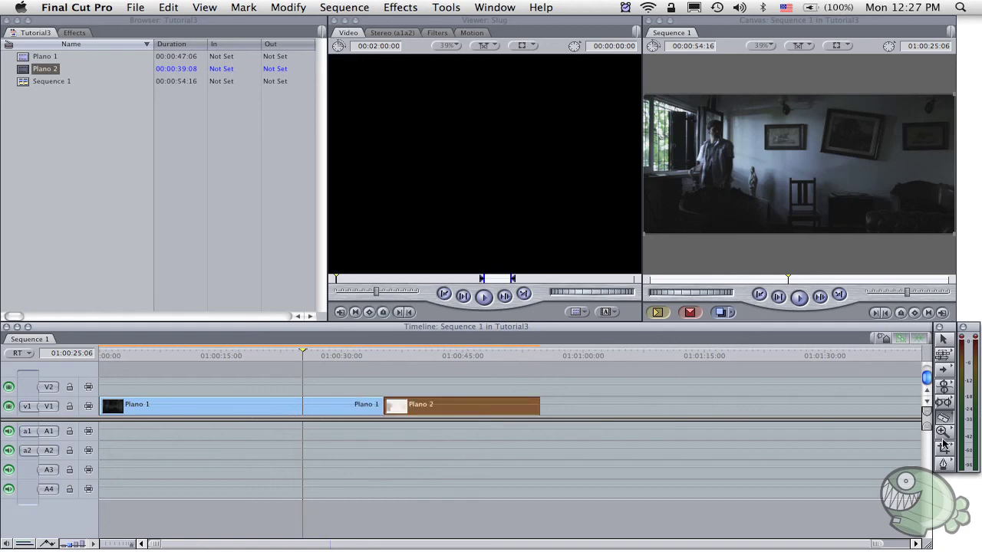
{"action": "left_click", "coordinate": [943, 432]}
{"action": "left_click", "coordinate": [405, 407]}
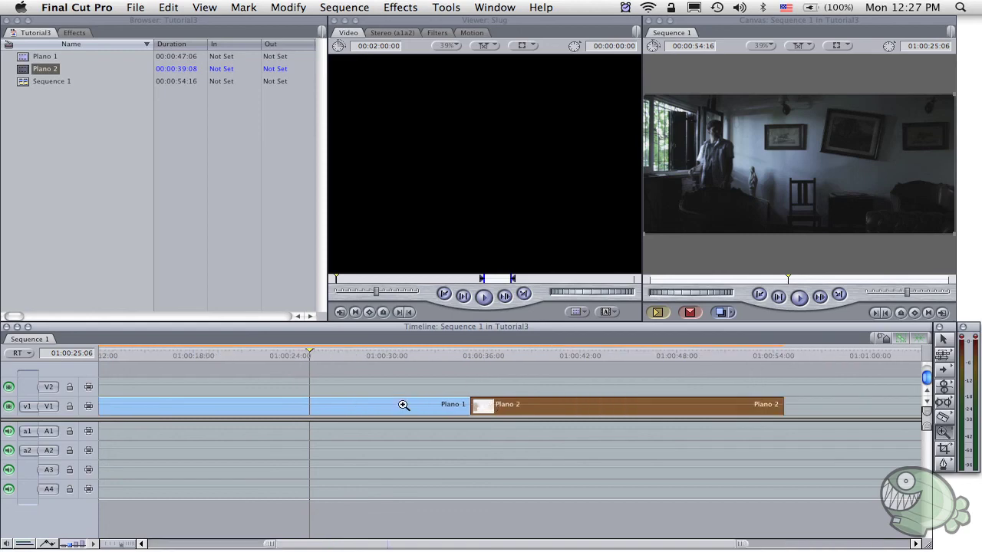
{"action": "left_click", "coordinate": [480, 407]}
{"action": "left_click", "coordinate": [506, 407]}
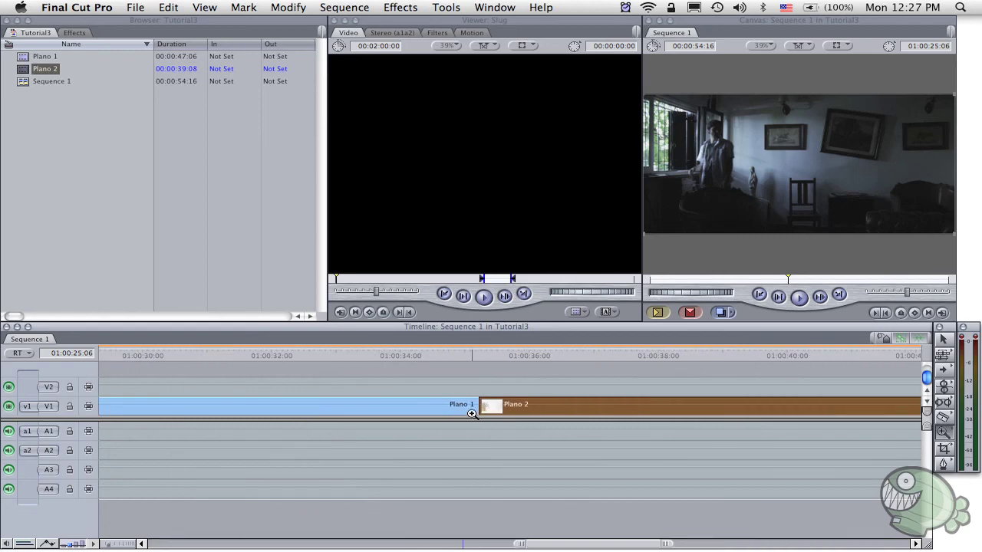
{"action": "left_click", "coordinate": [473, 408]}
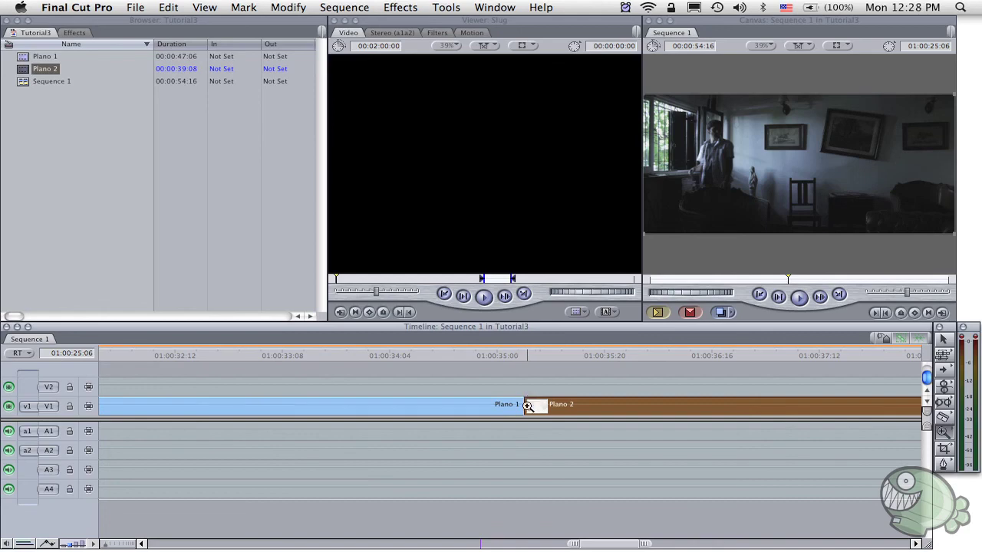
{"action": "left_click", "coordinate": [528, 406], "text": "alt"}
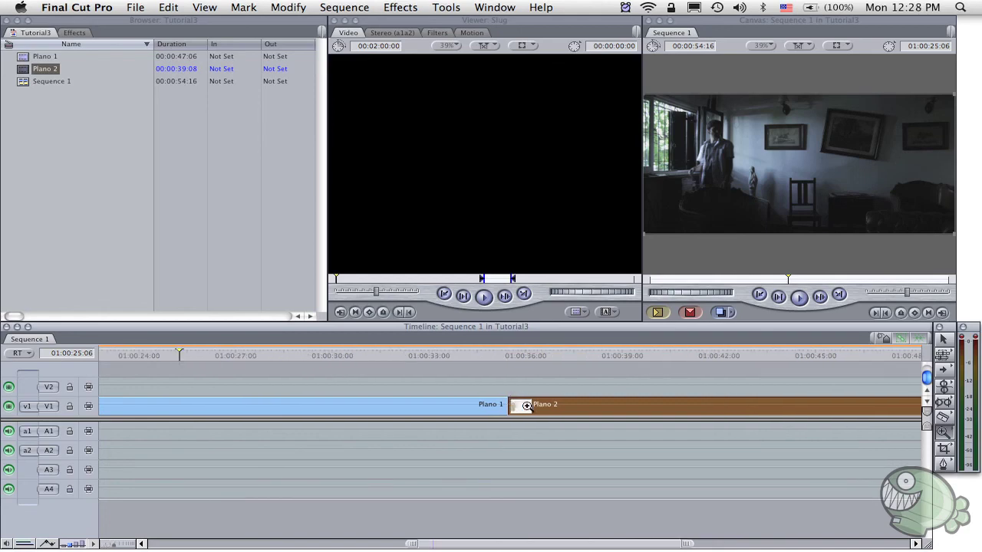
{"action": "left_click", "coordinate": [942, 431]}
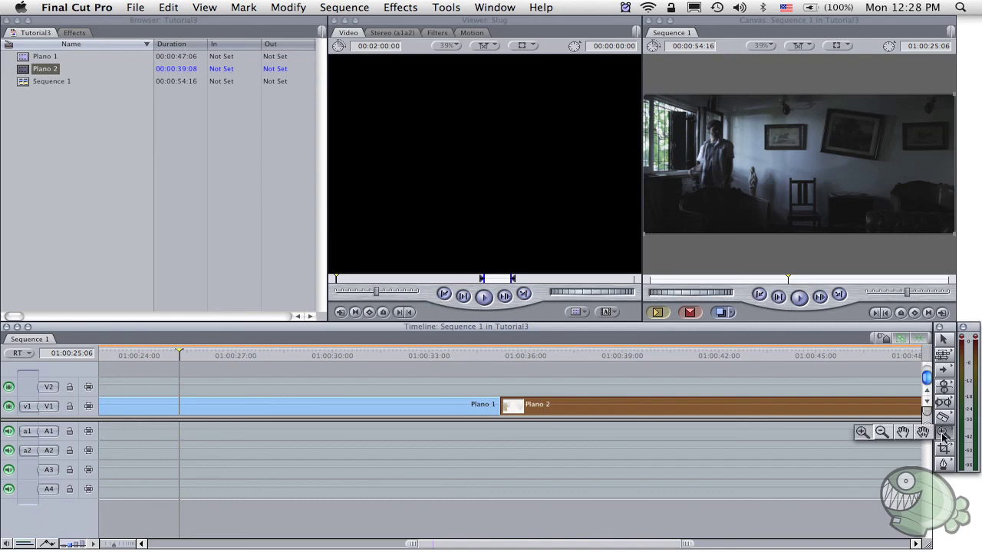
{"action": "left_click_drag", "start_coordinate": [942, 435], "coordinate": [882, 435]}
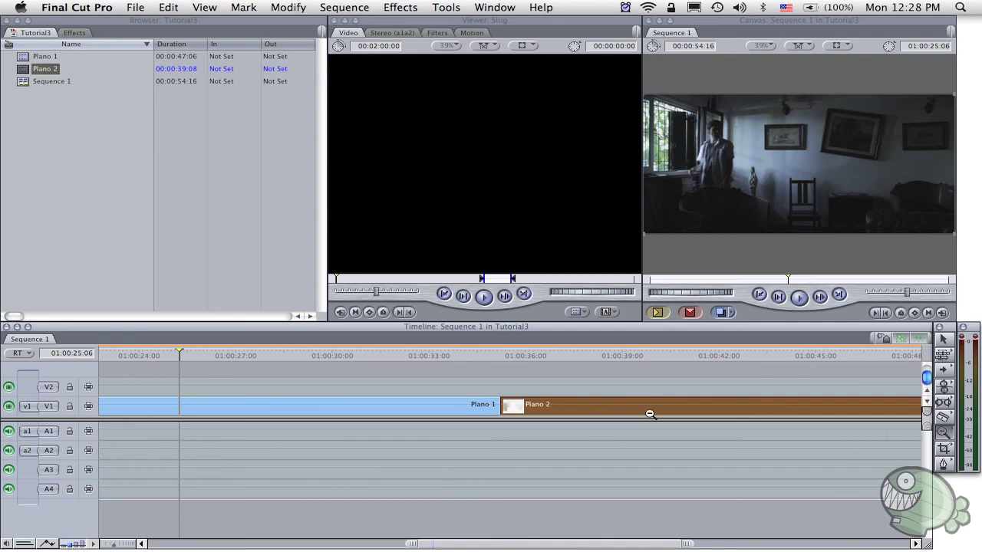
{"action": "left_click", "coordinate": [588, 398]}
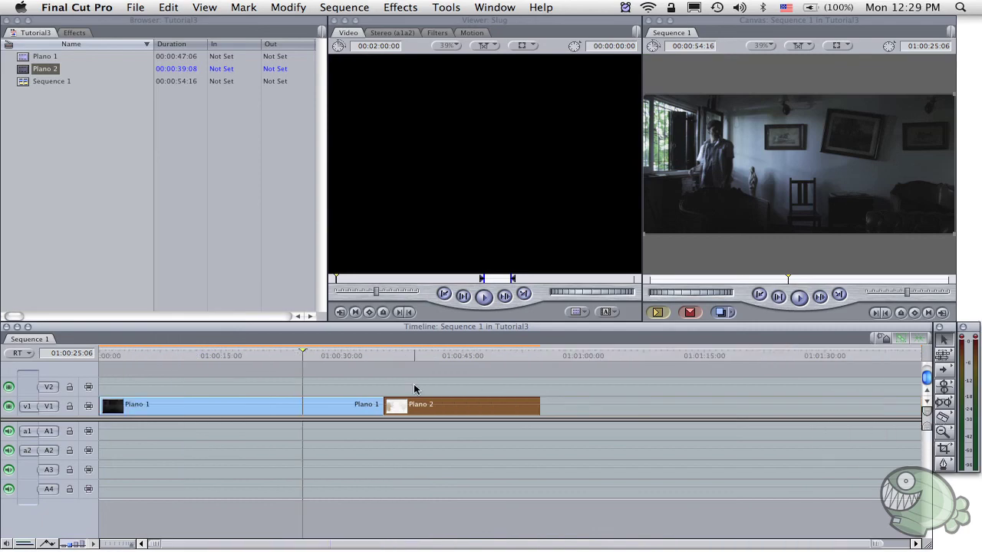